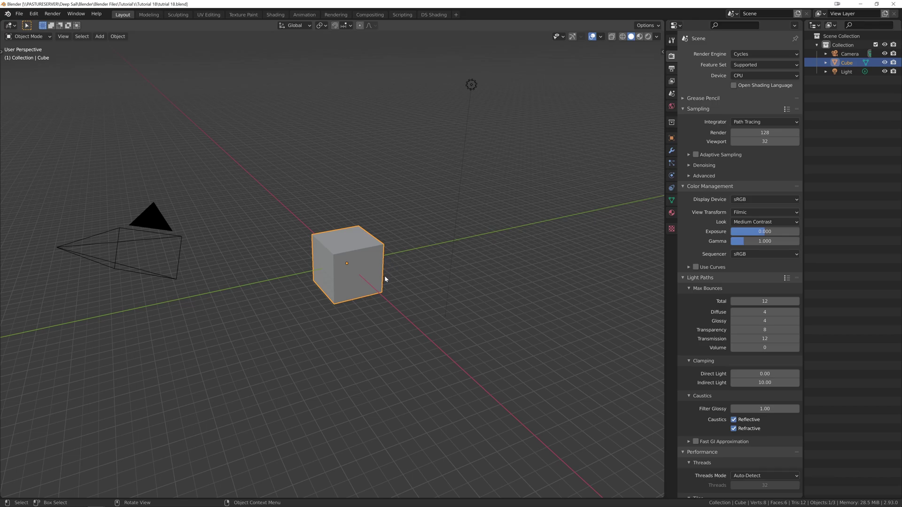
- Delete the default cube from the scene
mouse_move(384, 275)
middle_mouse_down()
mouse_move(399, 275)
mouse_move(382, 277)
middle_mouse_up()
key("x")
left_click(383, 279)
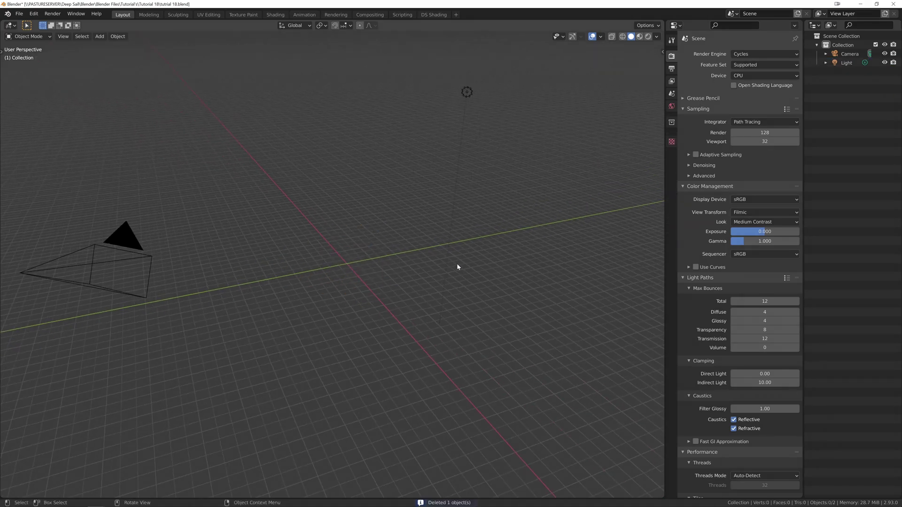
- Add a new tree with the Grove add-on and widen the area that holds its settings
key("n")
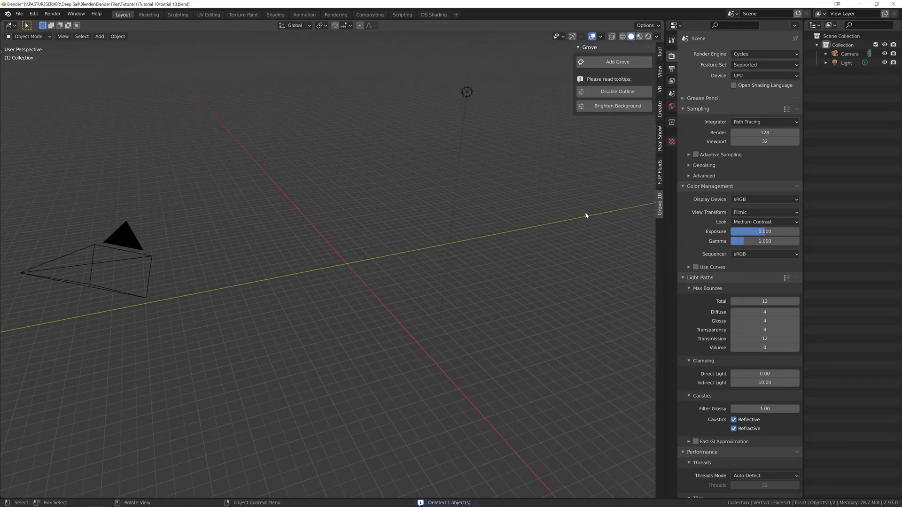
left_click(634, 63)
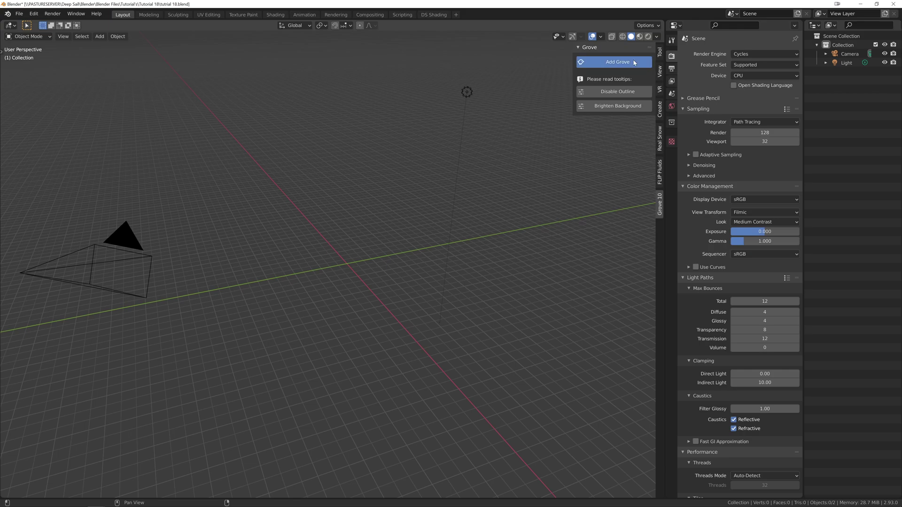
scroll(355, 259, "up", 2)
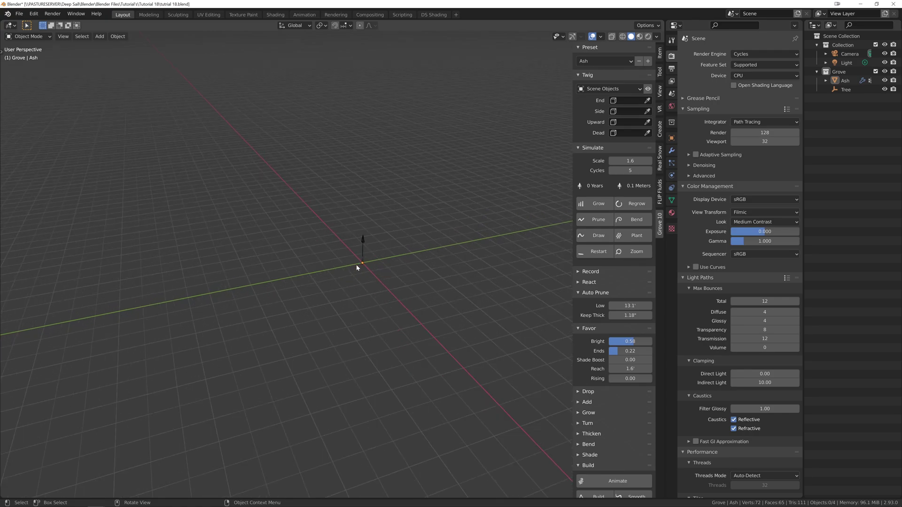
scroll(380, 295, "up", 3)
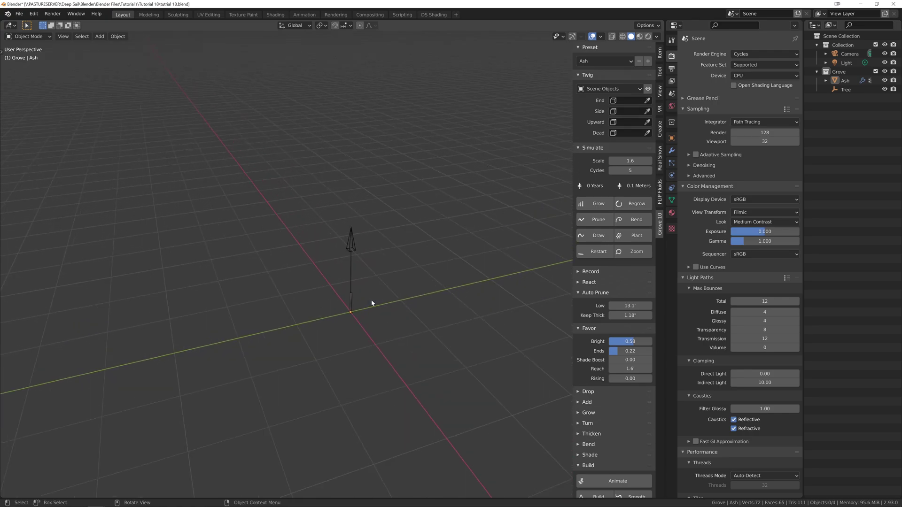
scroll(417, 284, "down", 3)
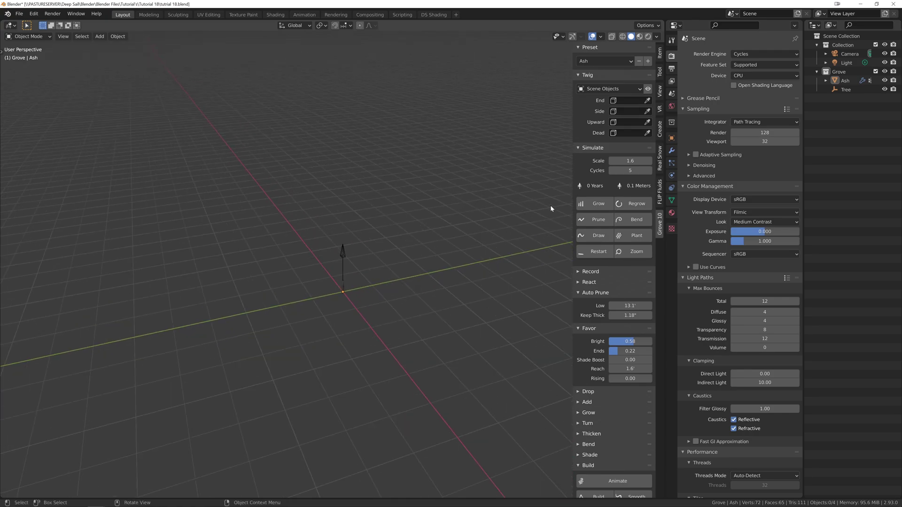
left_click_drag(573, 194, 514, 194)
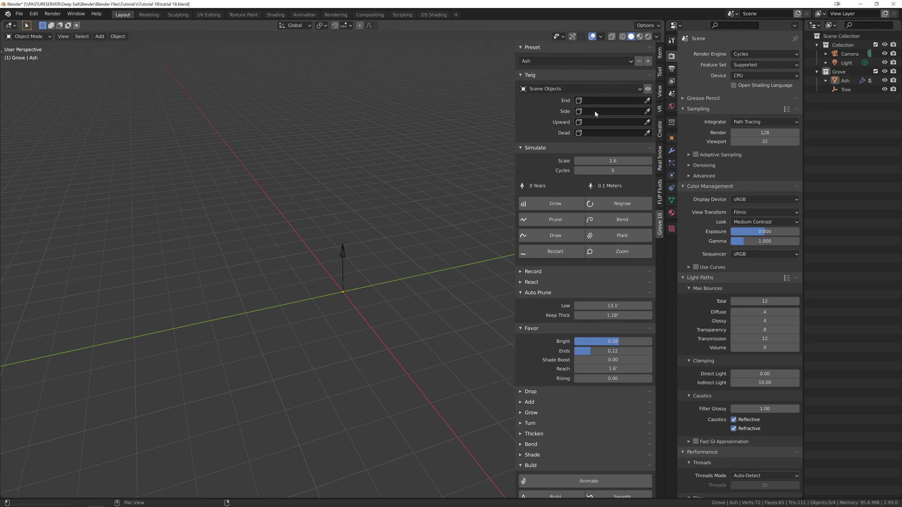
- Choose the Magnolia preset for the tree and use White Willow as its twig
left_click(582, 61)
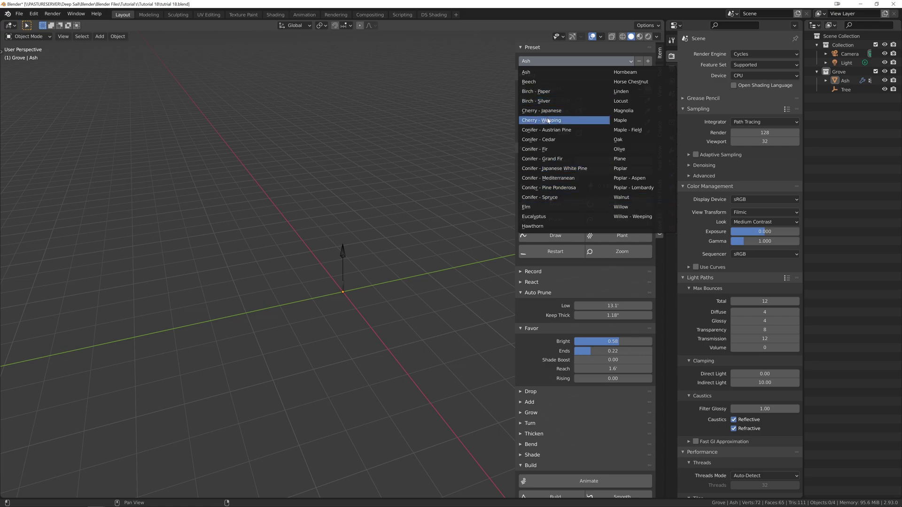
left_click(634, 110)
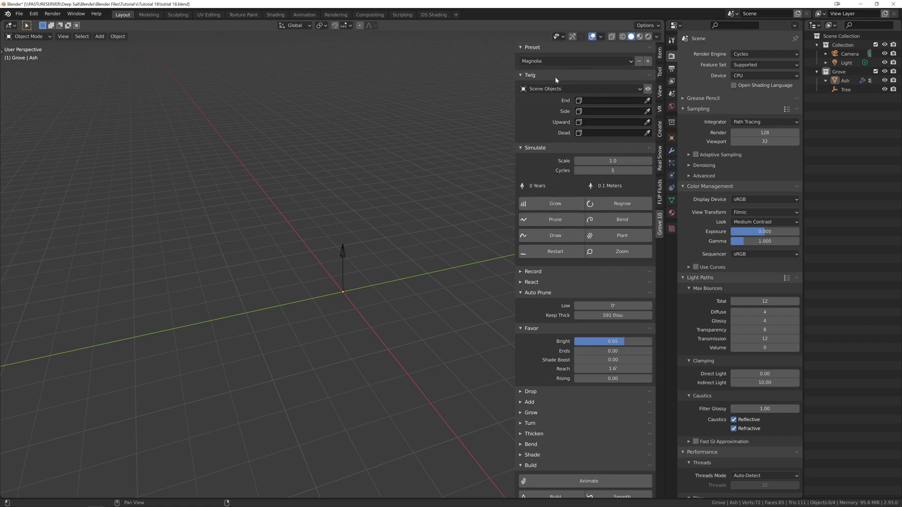
left_click(585, 88)
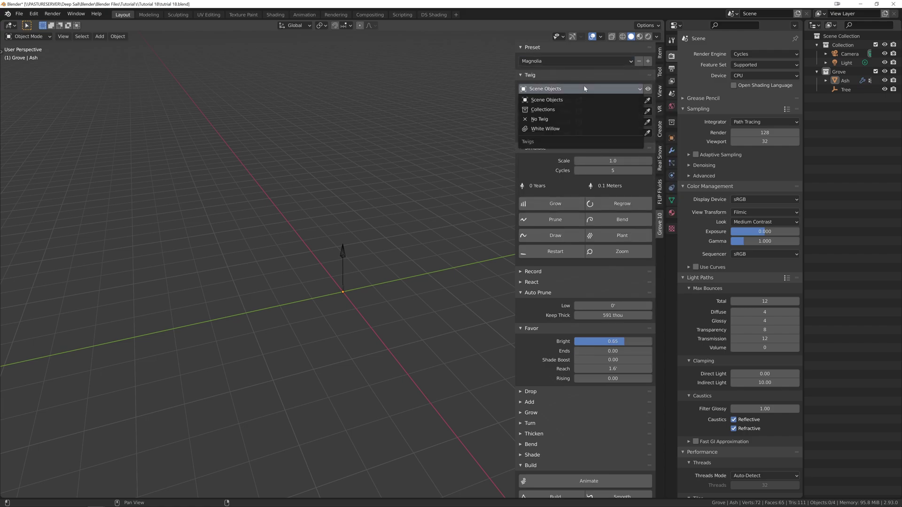
left_click(556, 130)
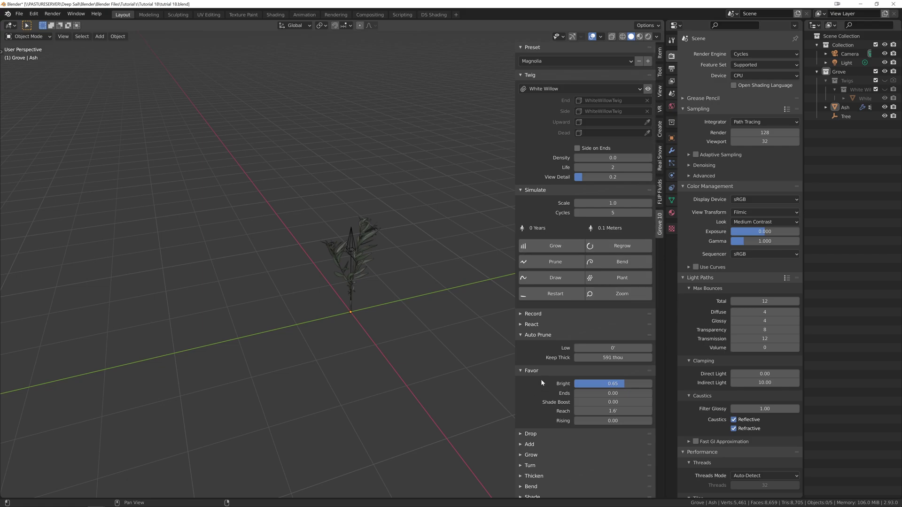
- Set the simulation scale to 2.0 and the cycles to 8, and grow the tree
left_click(604, 203)
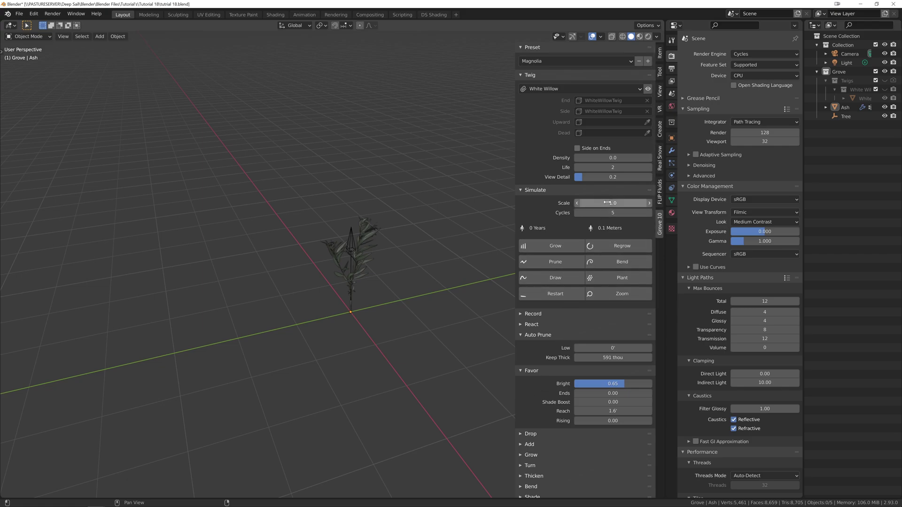
key("Return")
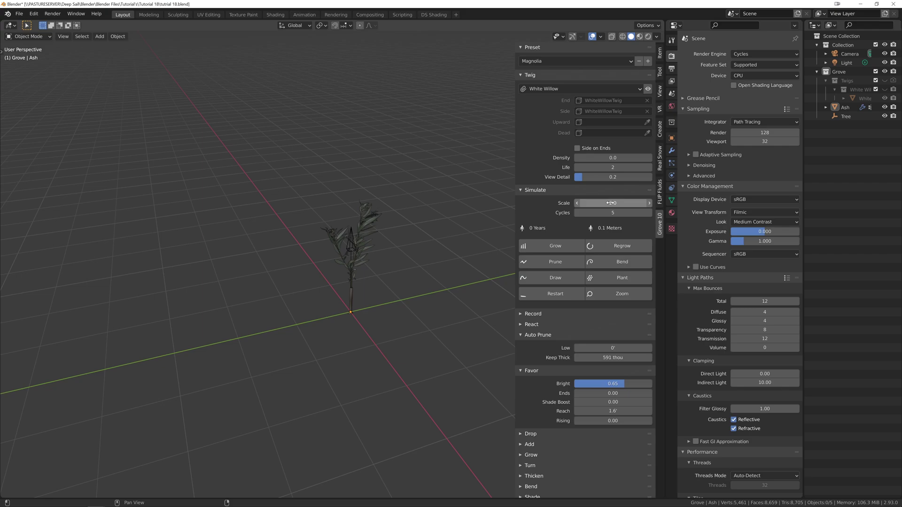
left_click_drag(610, 203, 632, 203)
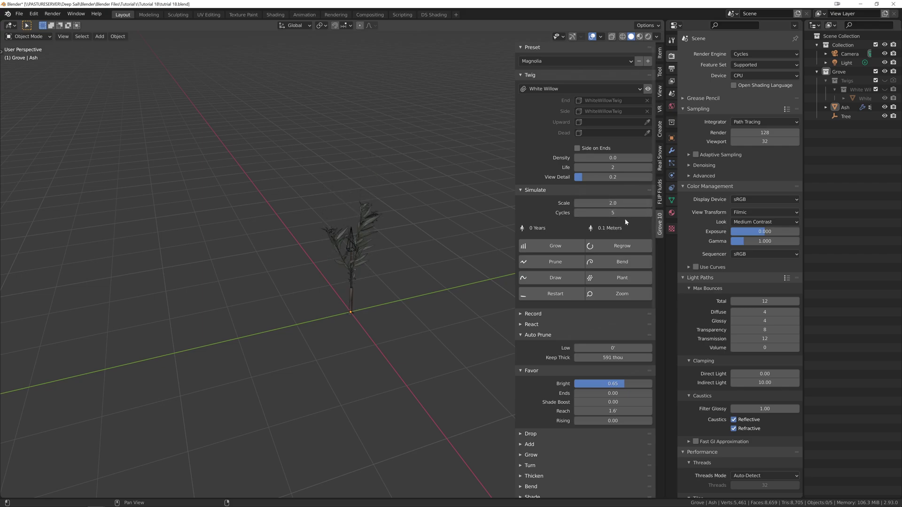
left_click(649, 213)
left_click(650, 213)
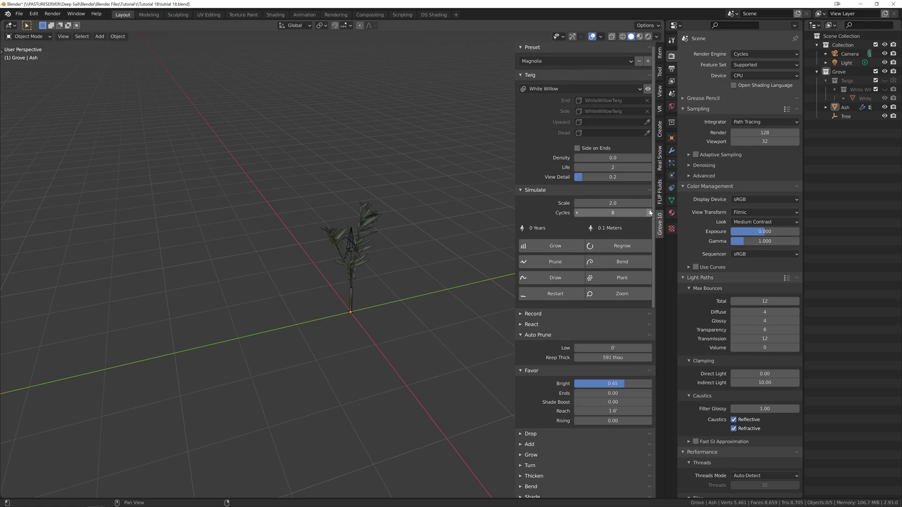
left_click(563, 246)
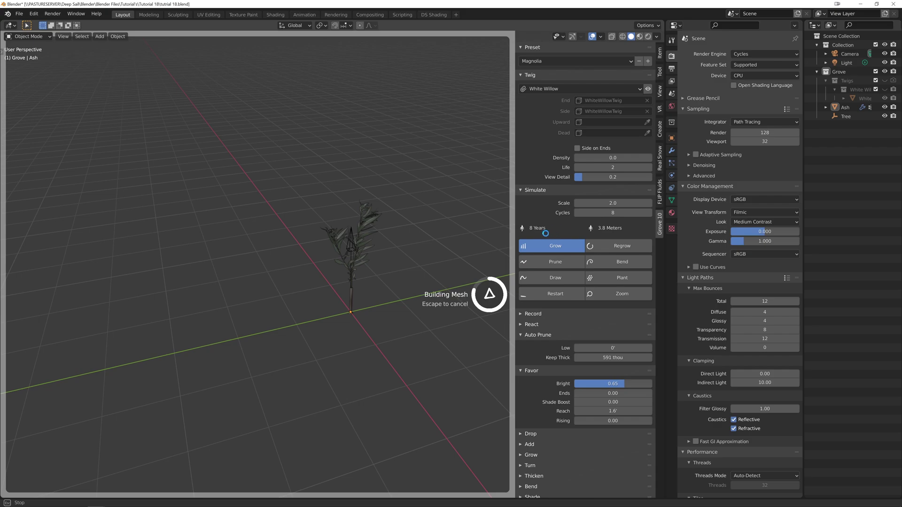
scroll(374, 227, "down", 3)
middle_click_drag(374, 226, 341, 247)
scroll(356, 240, "down", 3)
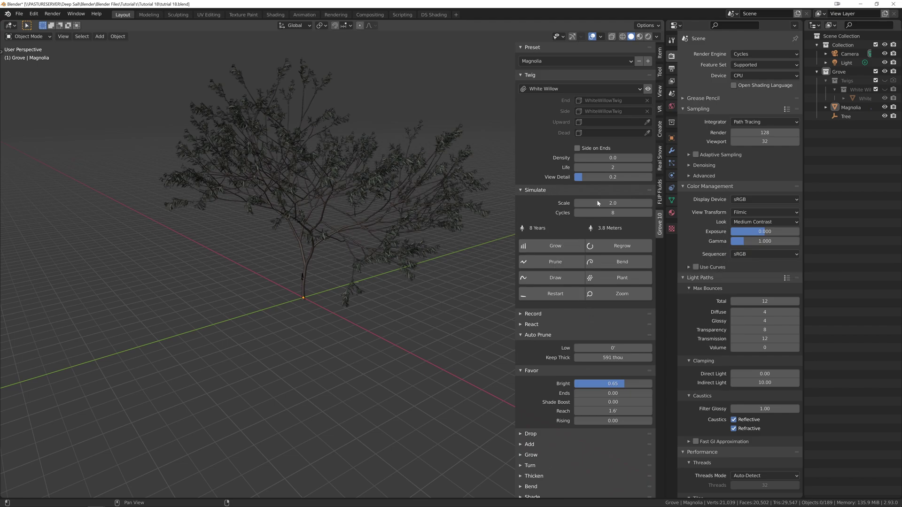
- Set the twig life to 5 and grow the tree for another 8 cycles
left_click_drag(616, 158, 575, 158)
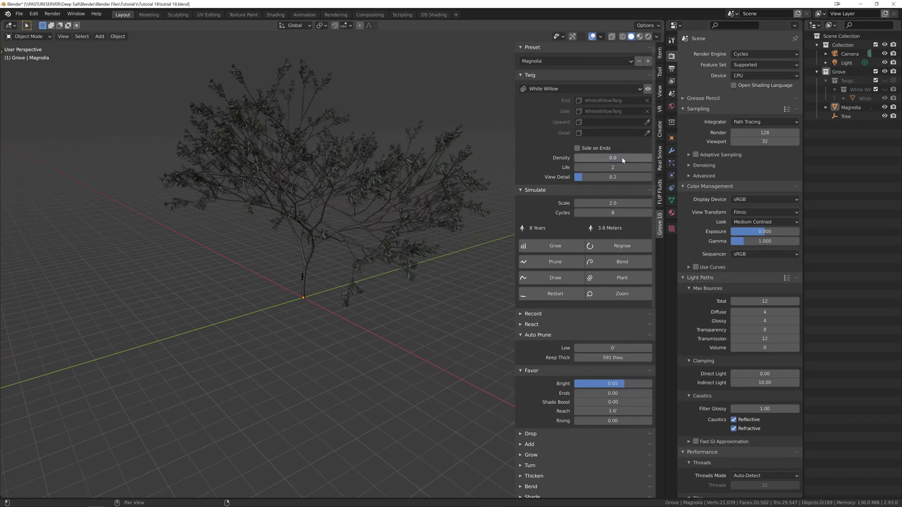
left_click(648, 167)
left_click(649, 167)
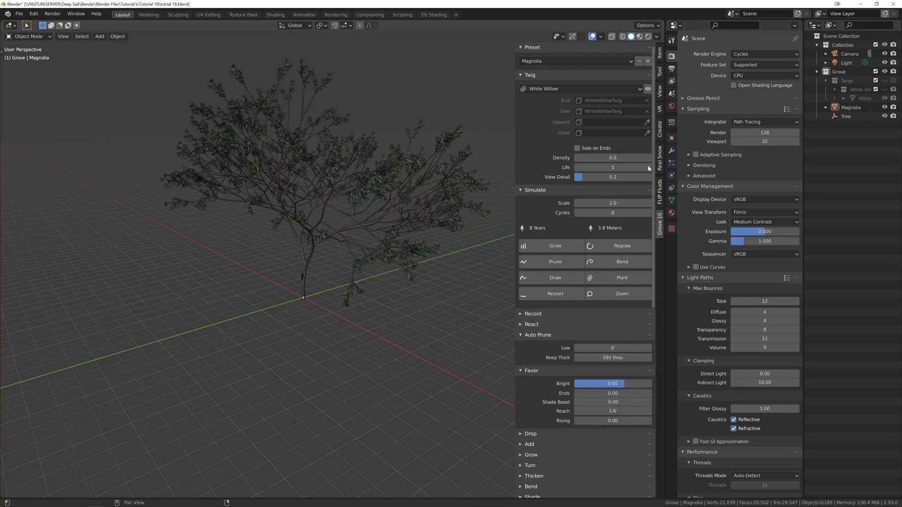
left_click(649, 167)
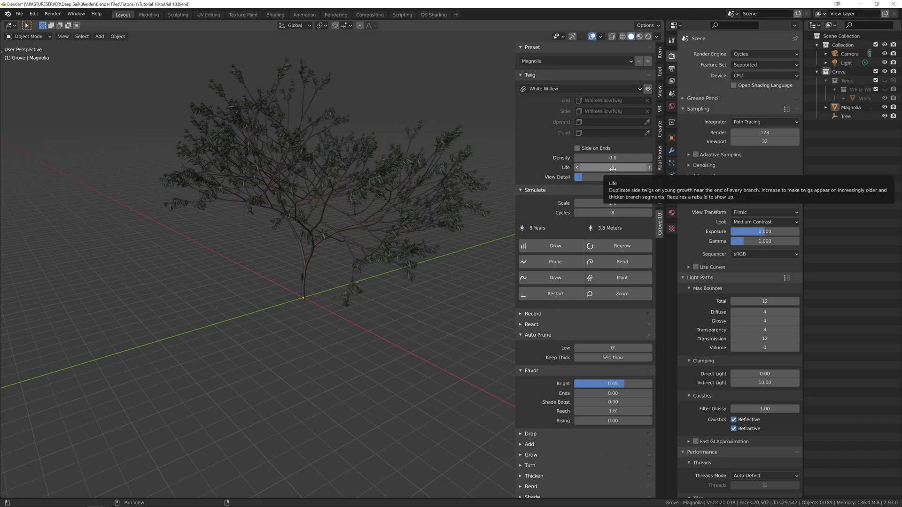
left_click(556, 246)
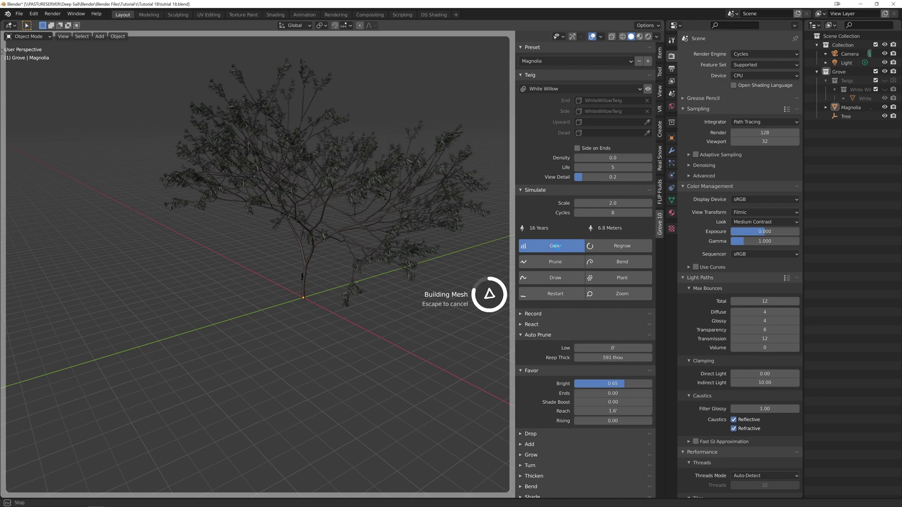
scroll(359, 290, "up", 3)
scroll(359, 290, "down", 3)
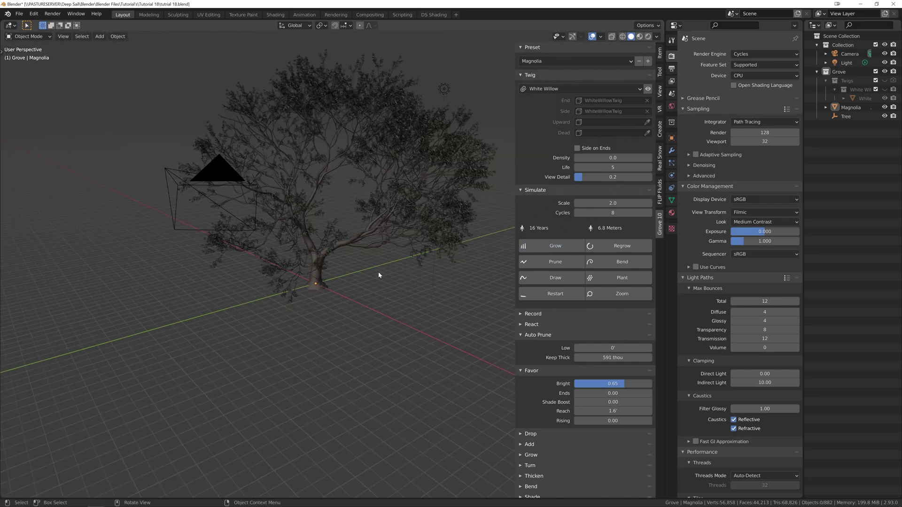
middle_click_drag(379, 271, 349, 264)
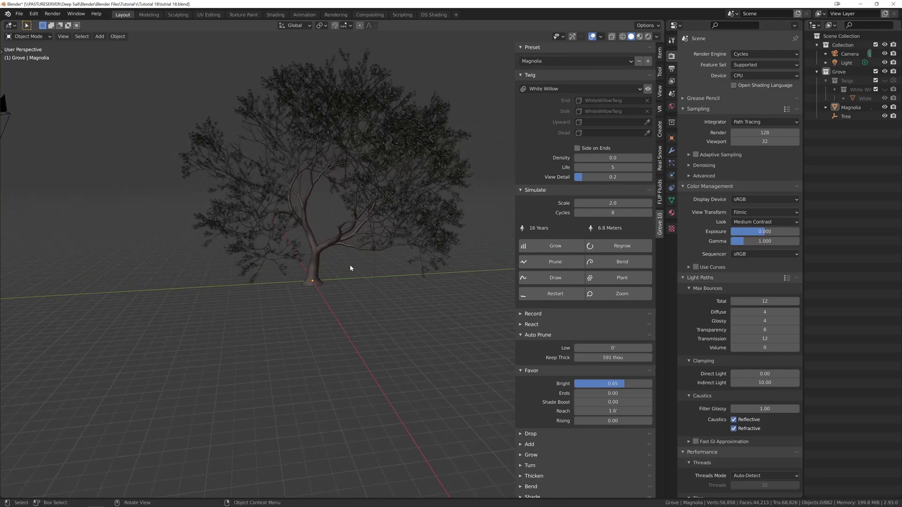
- Set the twig density to 0.8 and the view detail to 0.3 for fuller foliage
left_click_drag(611, 160, 636, 160)
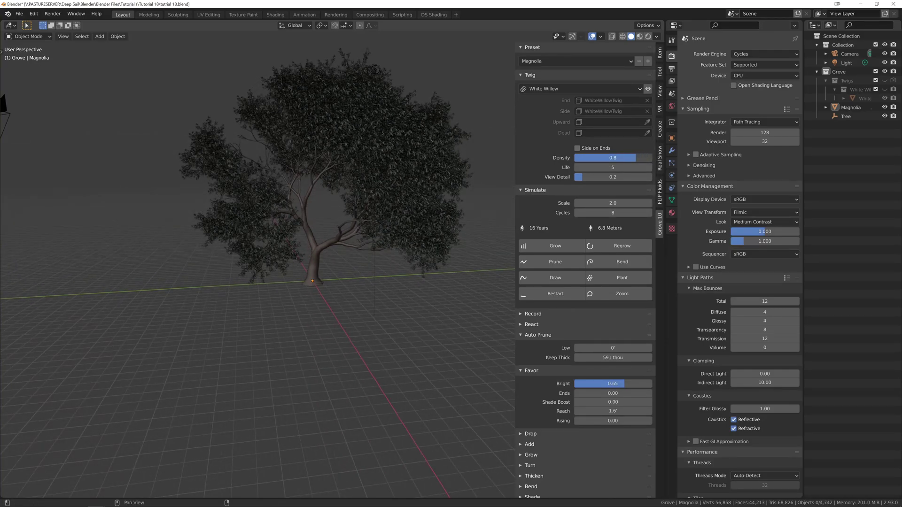
- Examine the Grow, Turn, Thicken and Build settings of the tree
scroll(585, 353, "down", 12)
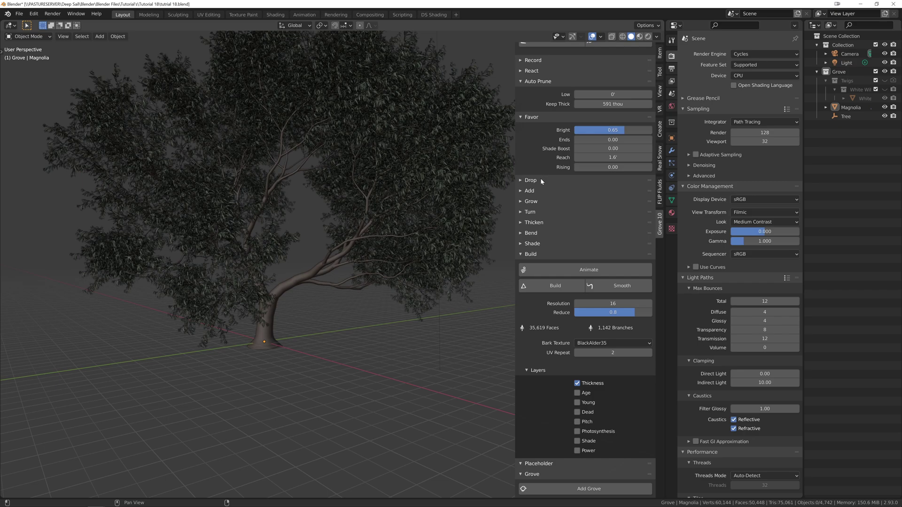
left_click(534, 211)
left_click(537, 203)
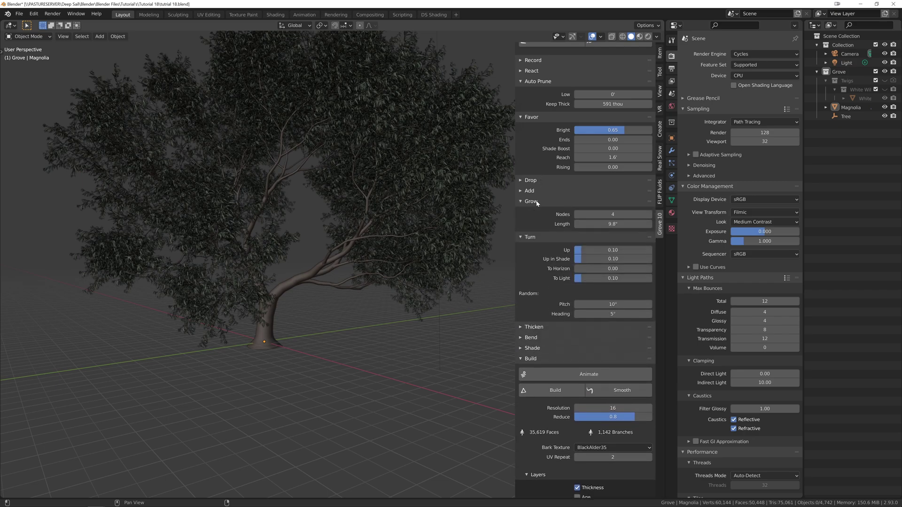
mouse_move(611, 224)
left_mouse_down()
mouse_move(620, 224)
mouse_move(604, 225)
left_mouse_up()
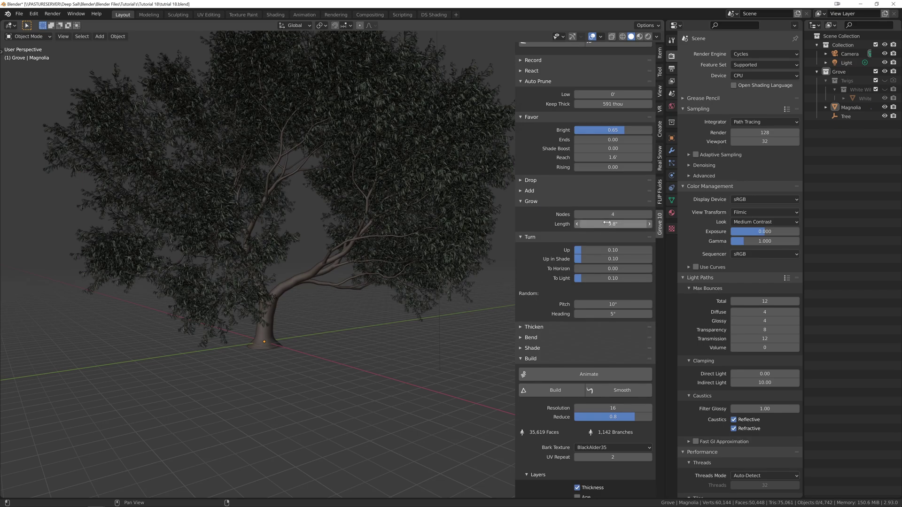
left_click(546, 326)
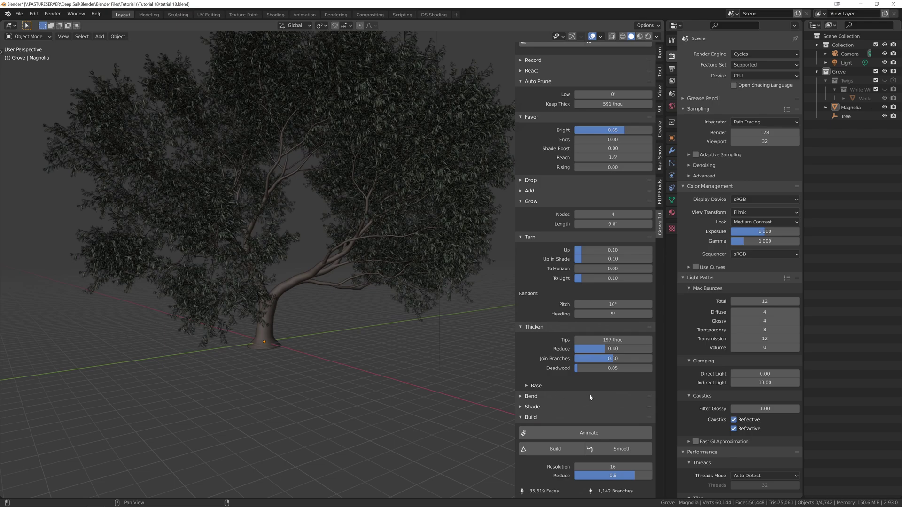
scroll(590, 397, "down", 5)
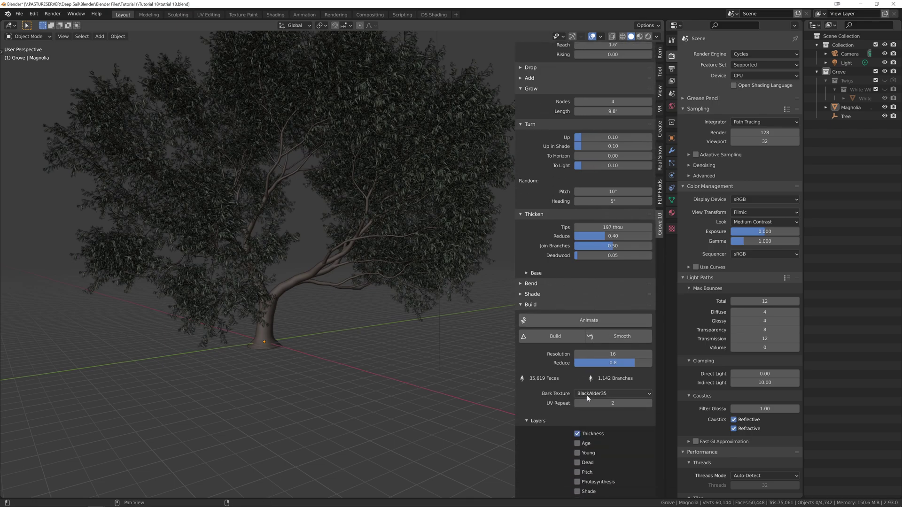
scroll(586, 394, "up", 15)
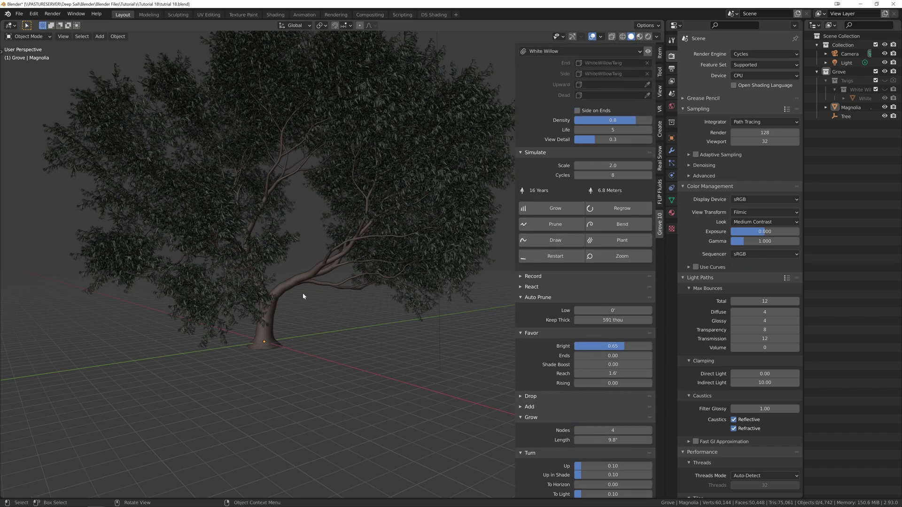
- Draw an additional branch from the tree's upper limbs out into the open gap in the crown
mouse_move(321, 294)
middle_mouse_down()
mouse_move(375, 301)
mouse_move(308, 299)
mouse_move(346, 286)
mouse_move(353, 294)
mouse_move(407, 288)
mouse_move(416, 293)
mouse_move(390, 294)
mouse_move(429, 303)
mouse_move(461, 298)
mouse_move(383, 295)
middle_mouse_up()
left_click(555, 240)
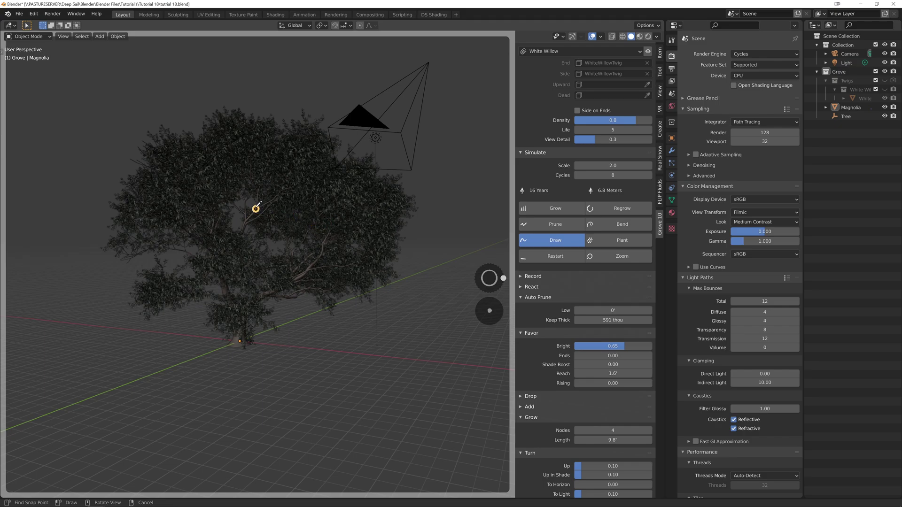
middle_click_drag(352, 336, 242, 226)
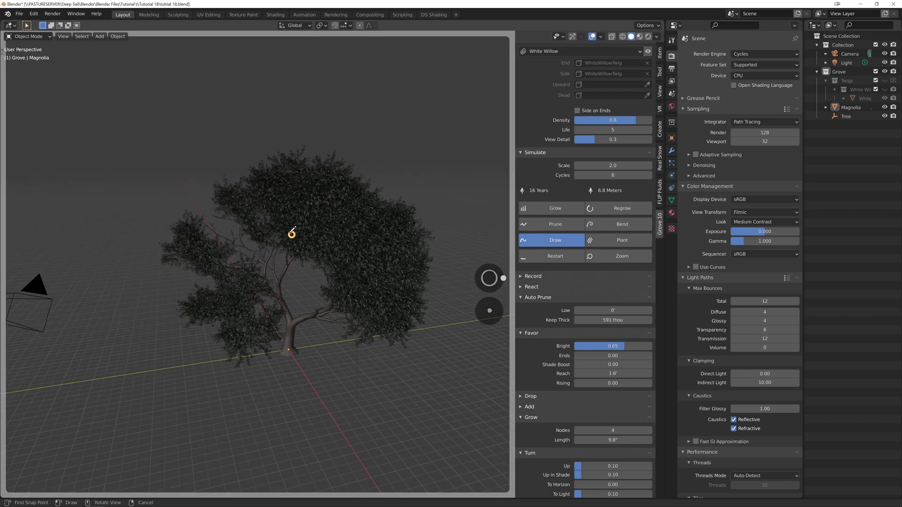
mouse_move(292, 233)
left_mouse_down()
mouse_move(267, 210)
mouse_move(187, 202)
left_mouse_up()
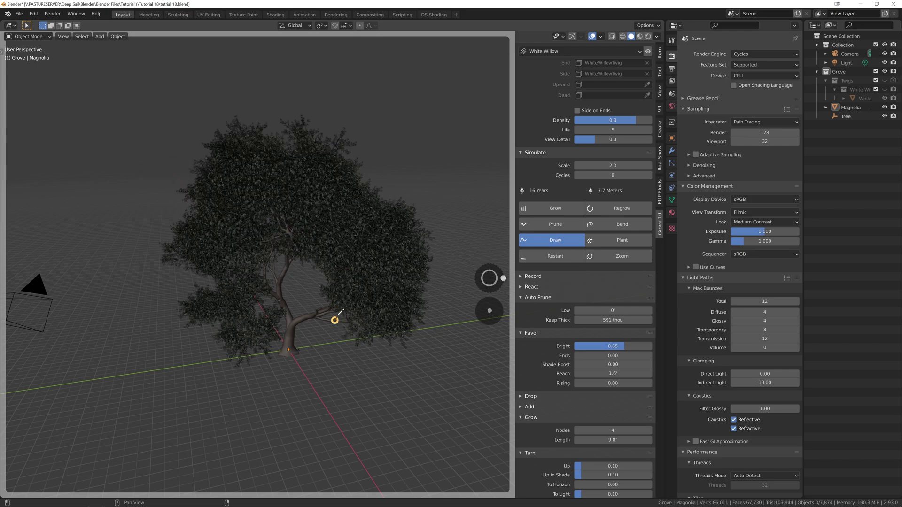
- Draw a second branch on another side of the tree, running outward from the lower crown and curving upward
mouse_move(337, 318)
middle_mouse_down()
mouse_move(404, 298)
mouse_move(438, 300)
mouse_move(358, 314)
mouse_move(240, 311)
mouse_move(291, 296)
middle_mouse_up()
mouse_move(294, 295)
left_mouse_down()
mouse_move(266, 272)
mouse_move(253, 236)
left_mouse_up()
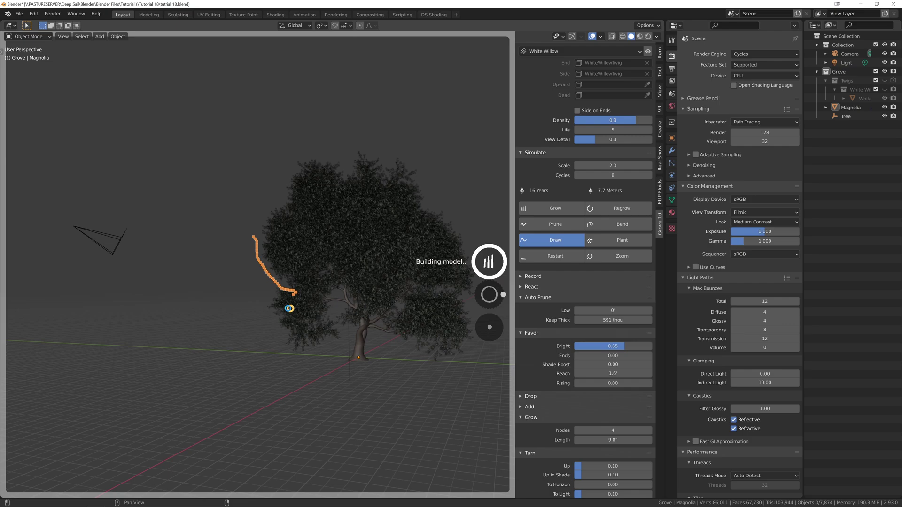
middle_click_drag(211, 317, 282, 314)
mouse_move(487, 310)
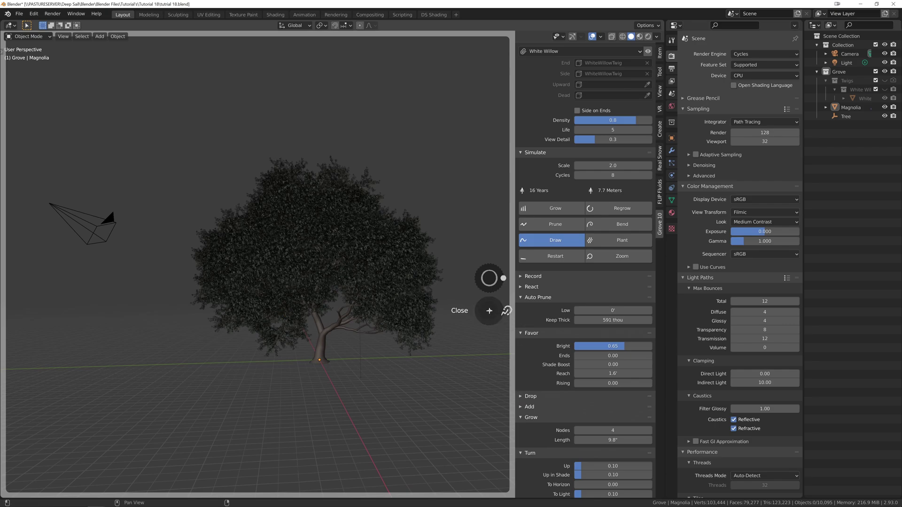
- Leave branch drawing, hide the sidebar, and inspect the magnolia's crown and trunk from several angles
left_click(489, 310)
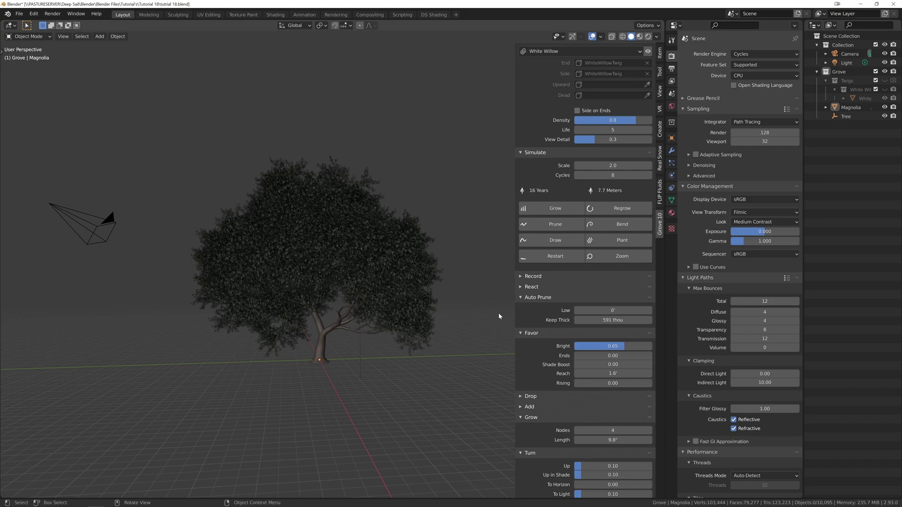
key("n")
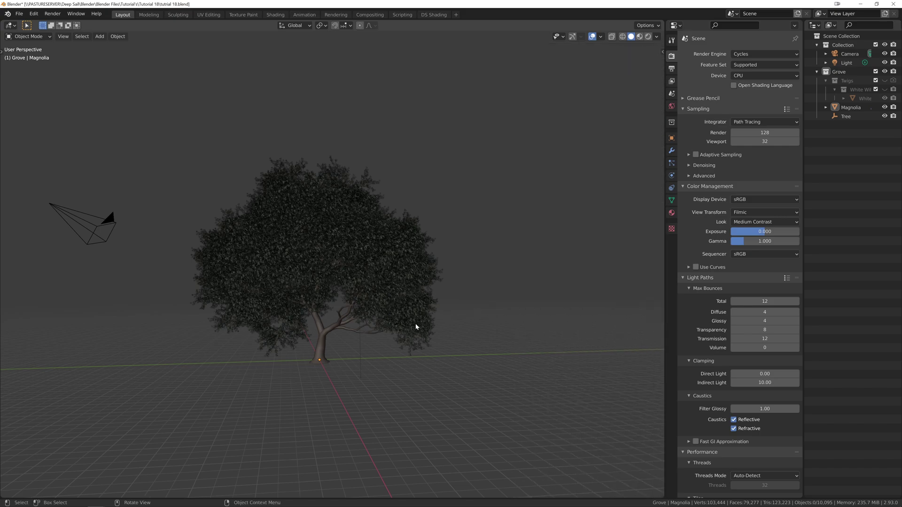
middle_click_drag(416, 326, 434, 183)
scroll(359, 266, "up", 2)
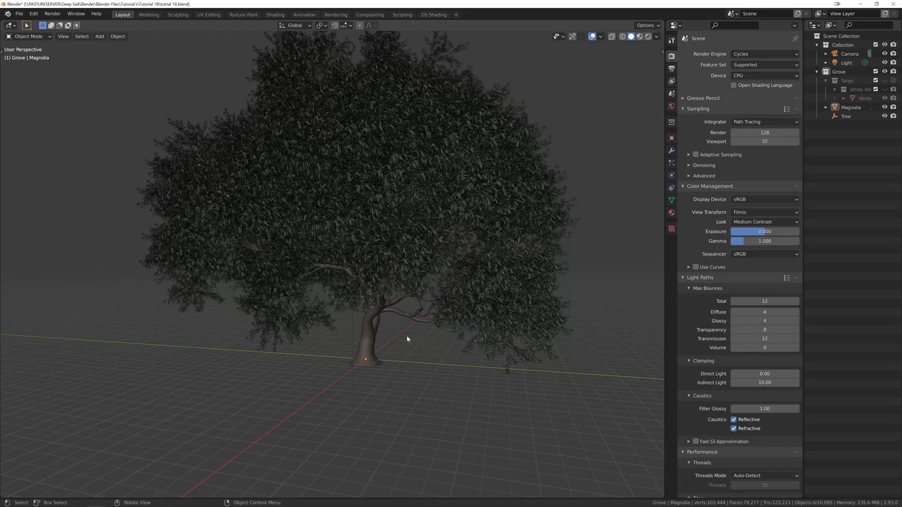
scroll(407, 339, "up", 3)
middle_click_drag(413, 335, 402, 318)
scroll(398, 320, "down", 5)
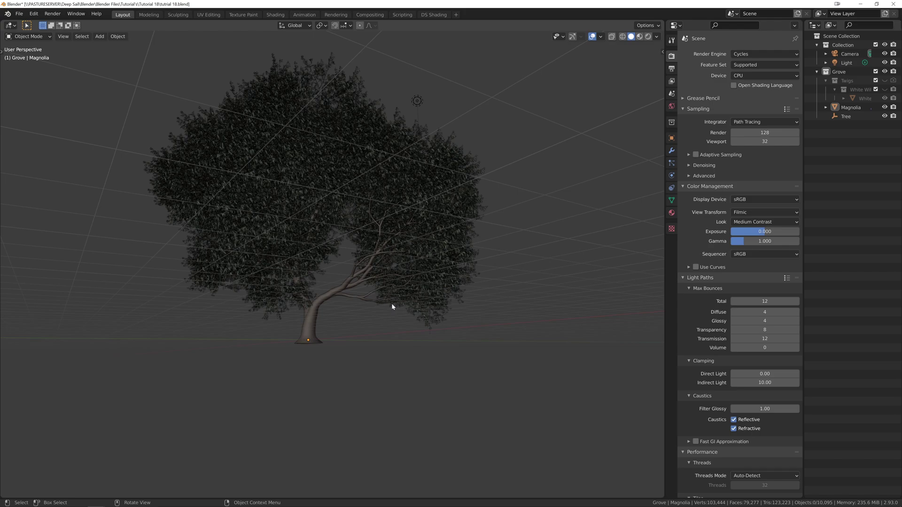
middle_click_drag(392, 307, 369, 313)
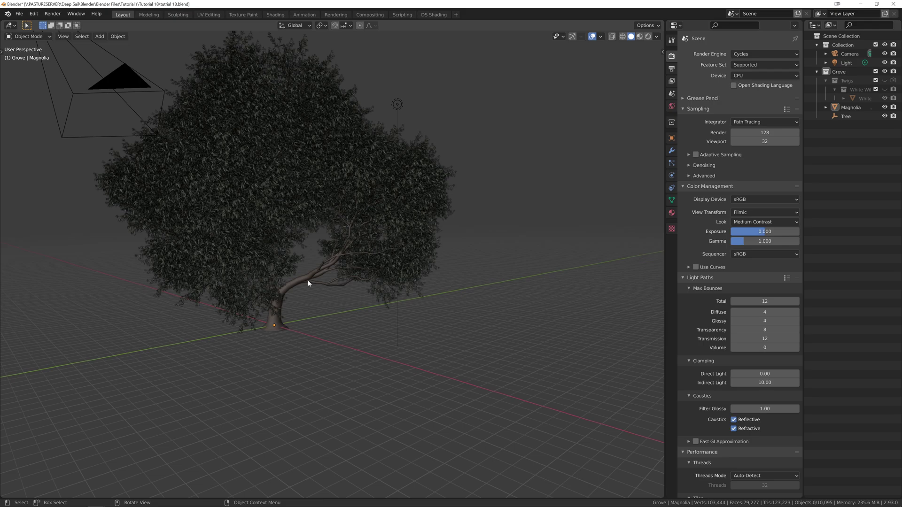
- Add a plane as the ground beneath the tree and scale it up to about 26.8
key("shift+a")
mouse_move(310, 291)
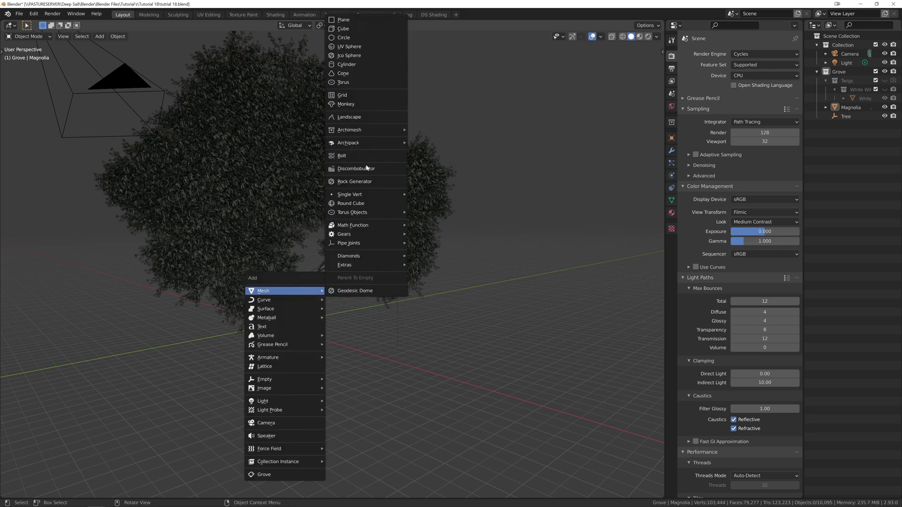
left_click(353, 19)
key("s")
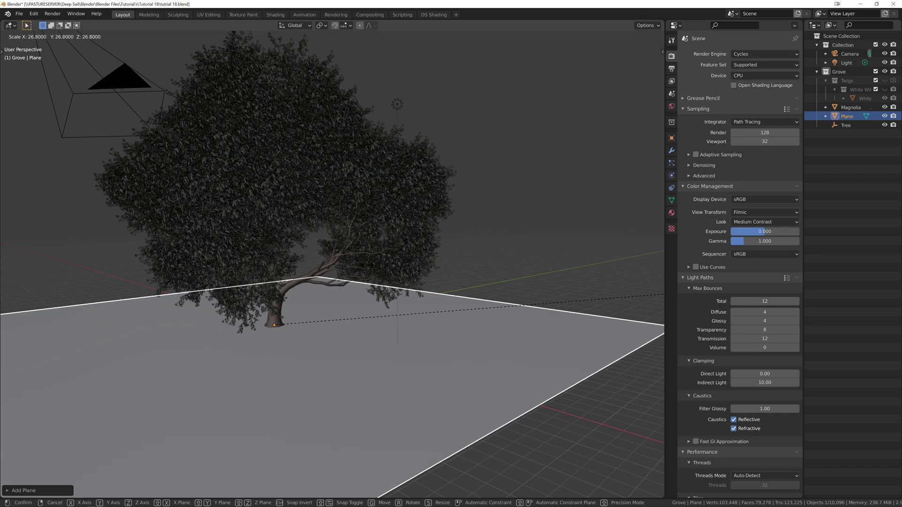
key("Return")
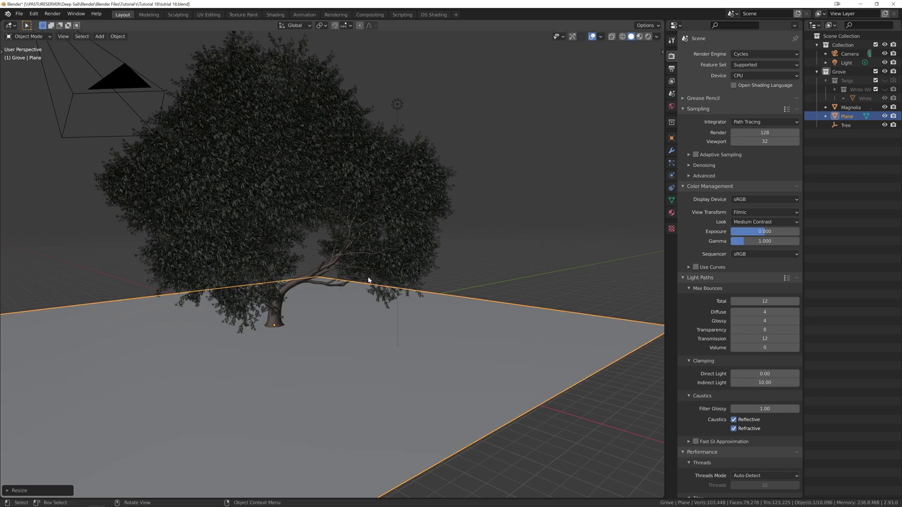
- In top orthographic view, rotate the magnolia slightly and reposition it near a back corner of the ground plane
left_click(308, 280)
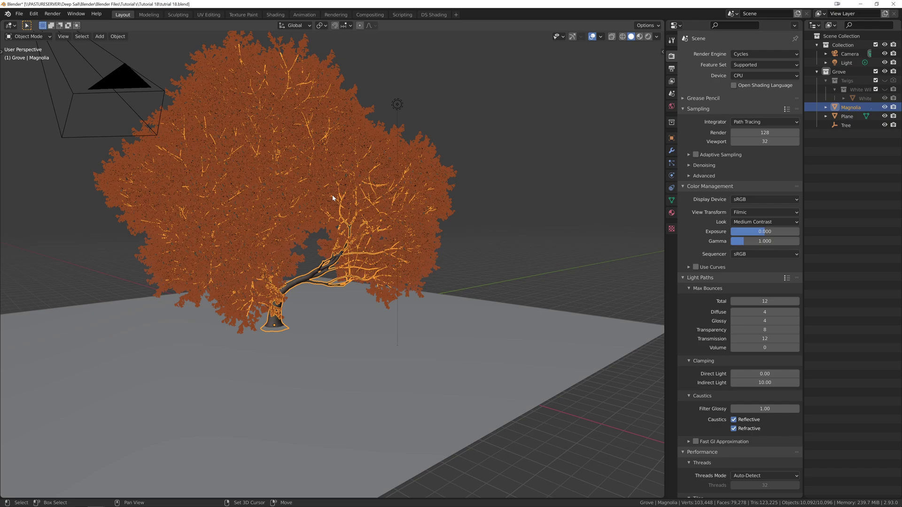
left_click(289, 189, "shift")
left_click_drag(371, 65, 267, 138)
key("KP_5")
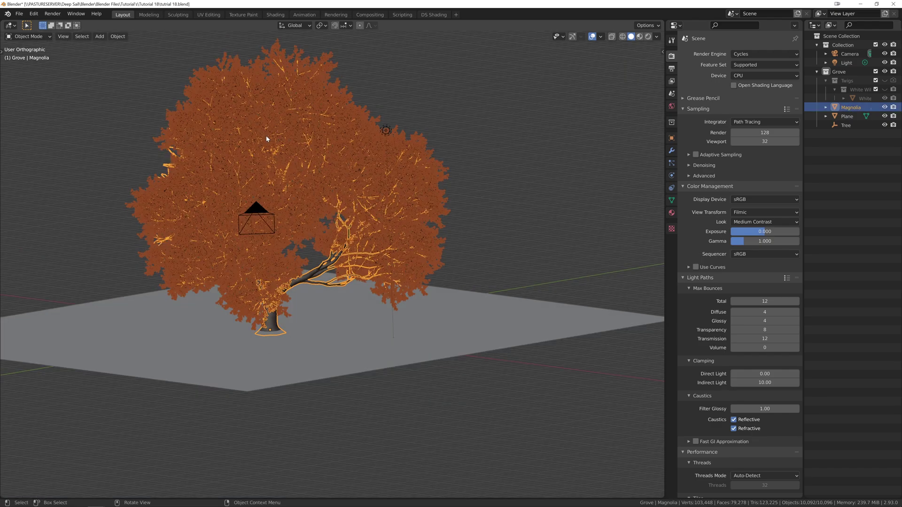
key("KP_7")
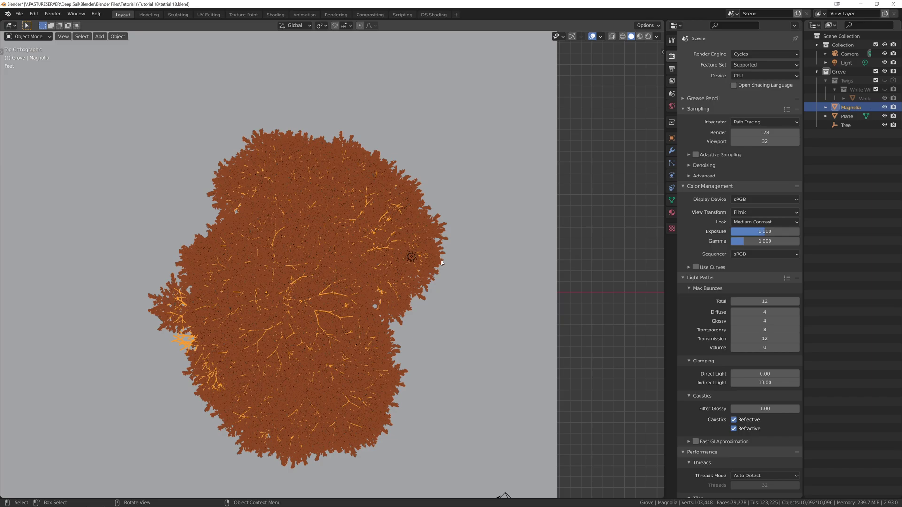
scroll(441, 262, "down", 2)
key("r")
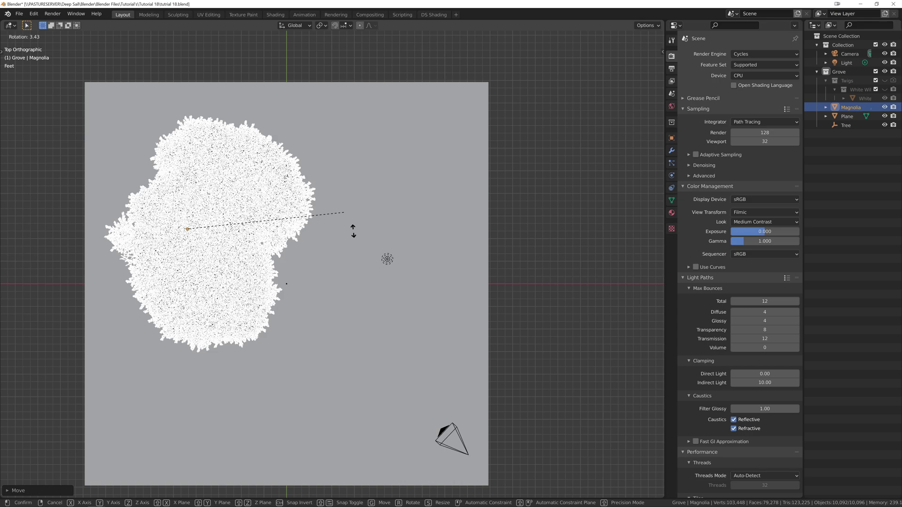
left_click(353, 232)
key("g")
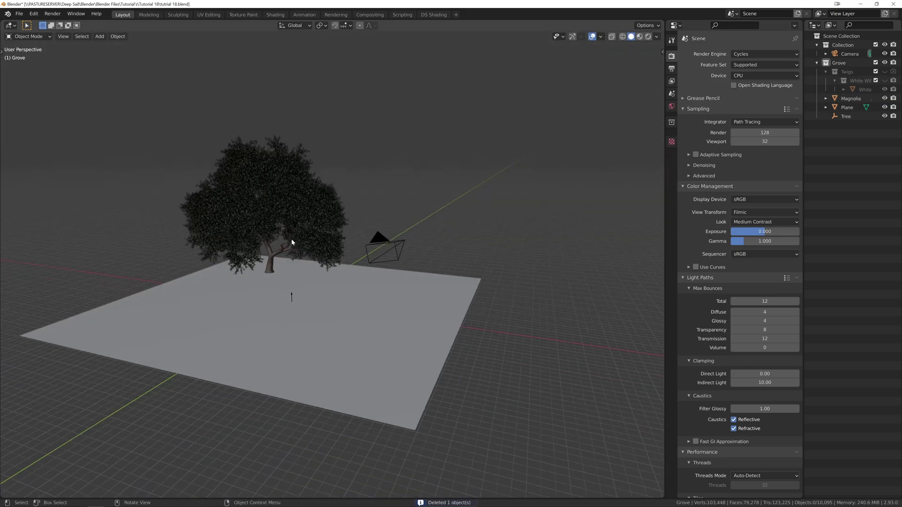
- Edit the ground plane's mesh and scale its near edge using the two corner vertices
left_click(328, 282)
key("Tab")
left_click(412, 431)
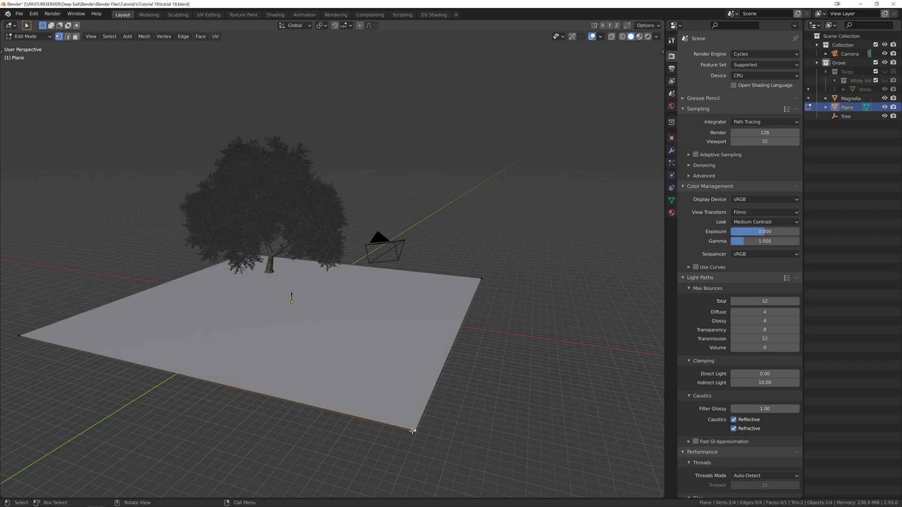
left_click(20, 335, "shift")
key("s")
left_click(327, 344)
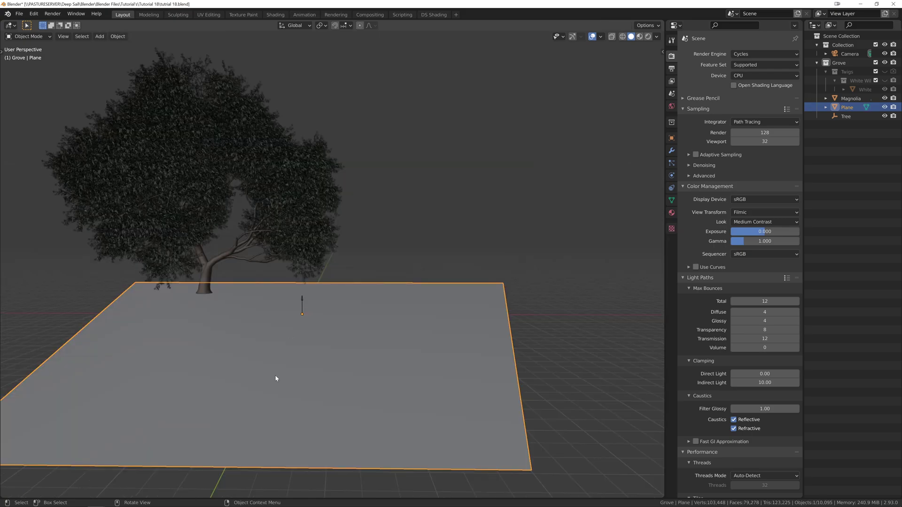
middle_click_drag(276, 378, 530, 254)
left_click(529, 254)
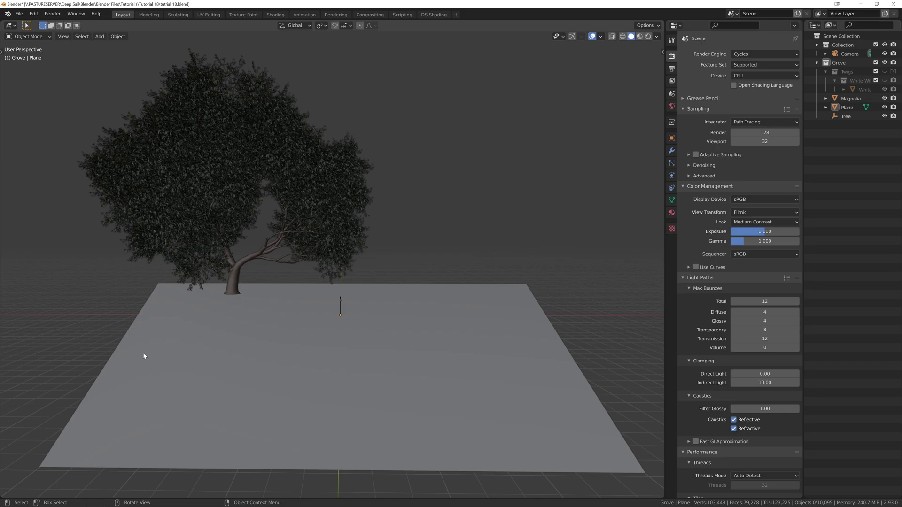
- Switch to Quixel Bridge, export the Ribbon Grass 3D plant at 4K resolution, and return to Blender
left_click(79, 501)
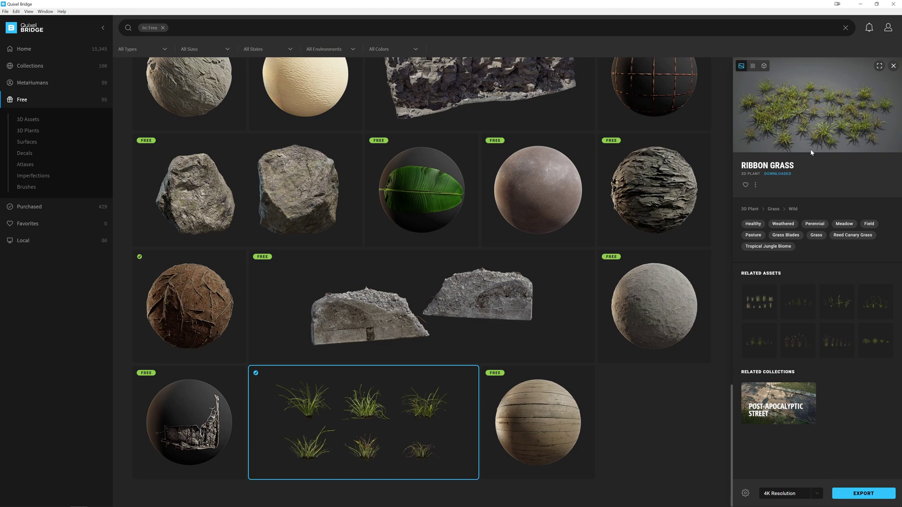
left_click(864, 494)
left_click(864, 494)
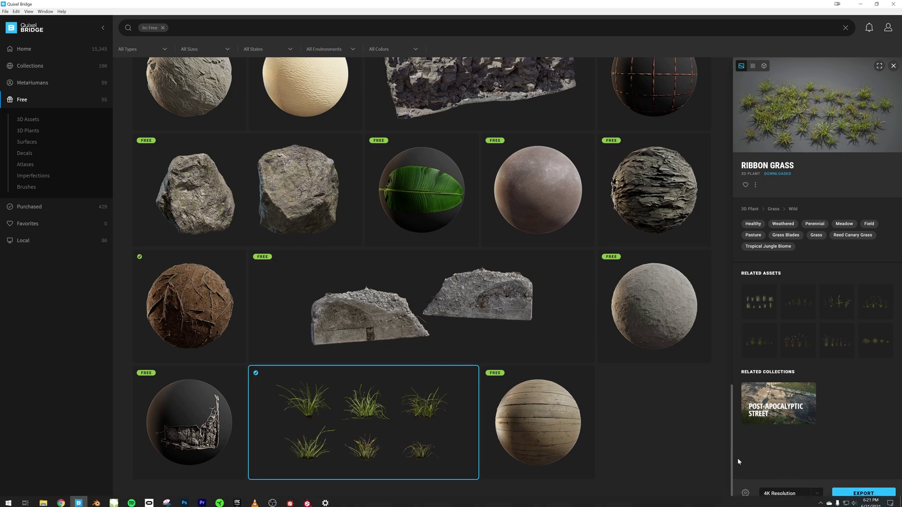
left_click(861, 4)
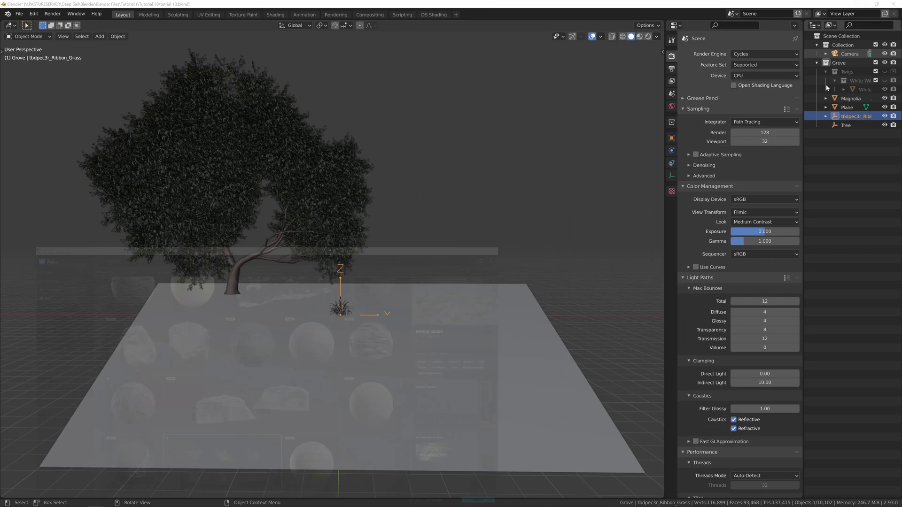
- Move the imported Ribbon Grass straight down along the global Z axis, below the ground plane
middle_click_drag(423, 355, 395, 363)
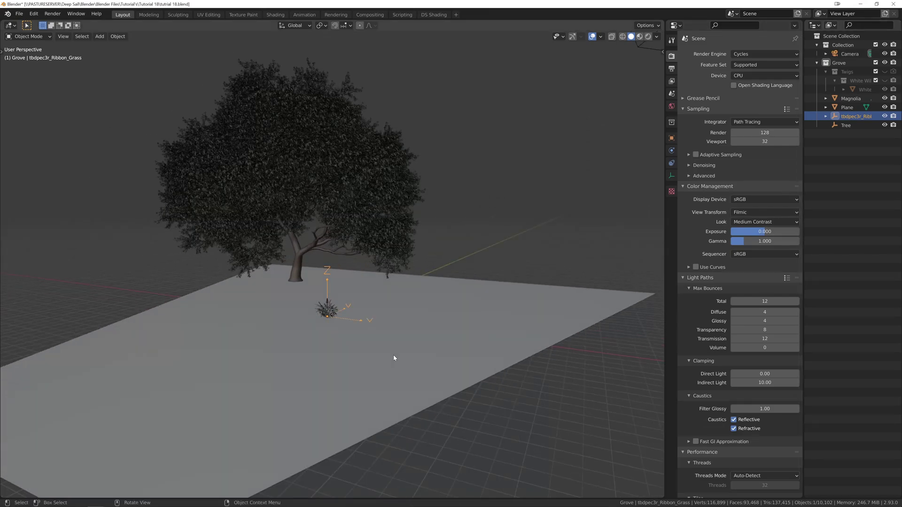
key("KP_Decimal")
middle_click_drag(387, 359, 355, 302)
key("g")
key("z")
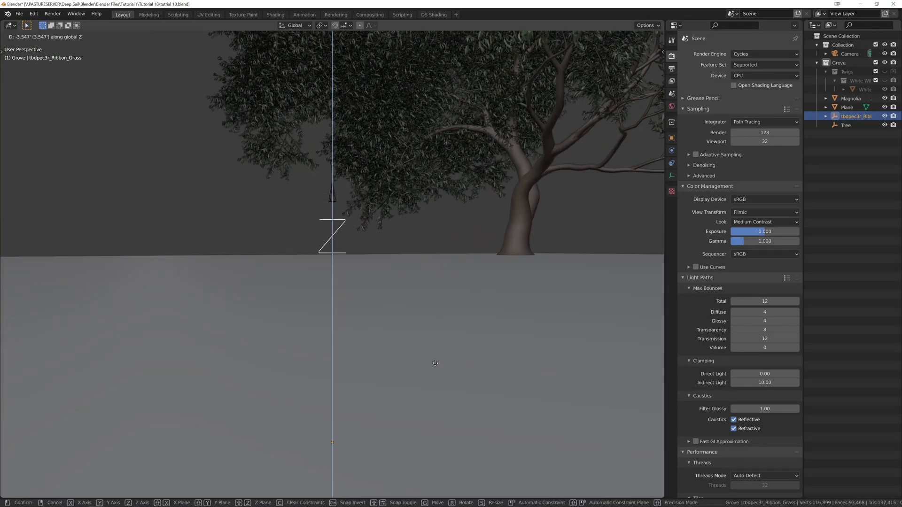
left_click(339, 231)
left_click(333, 197)
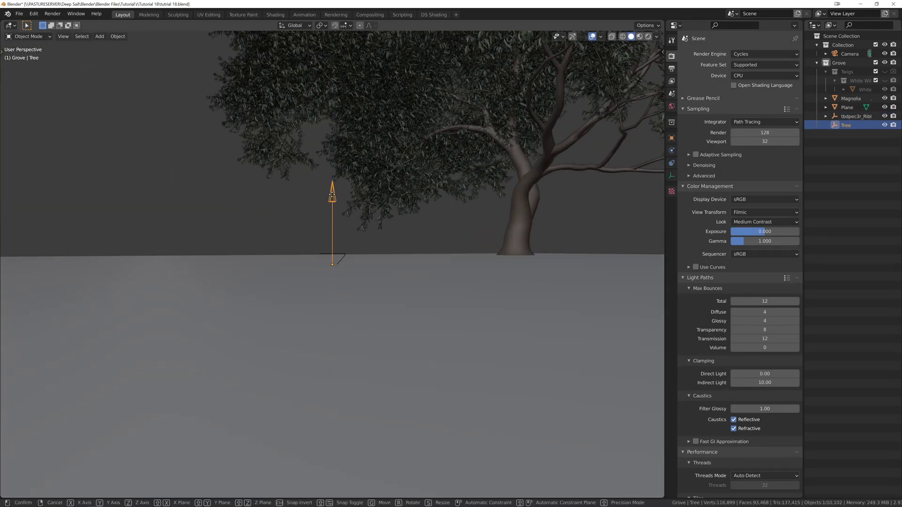
key("g")
key("z")
left_click(330, 287)
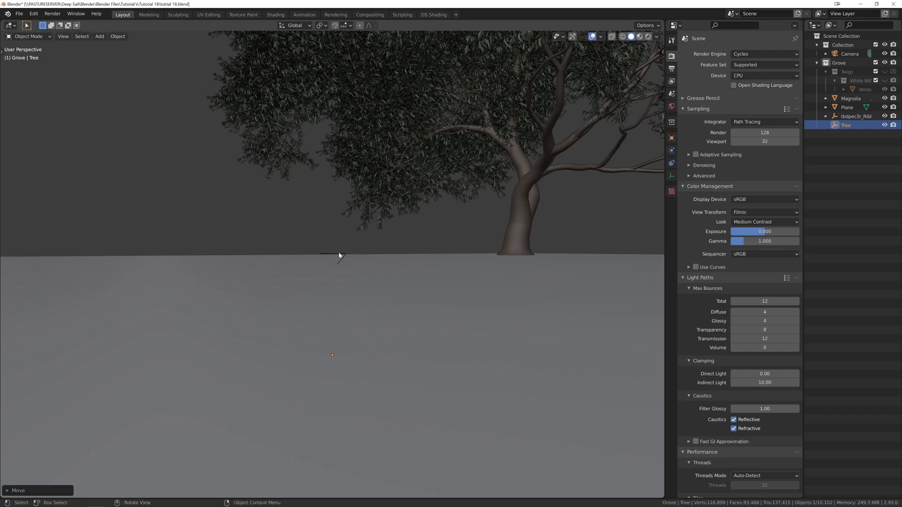
key("ctrl+z")
key("g")
key("z")
key("Escape")
key("ctrl+z")
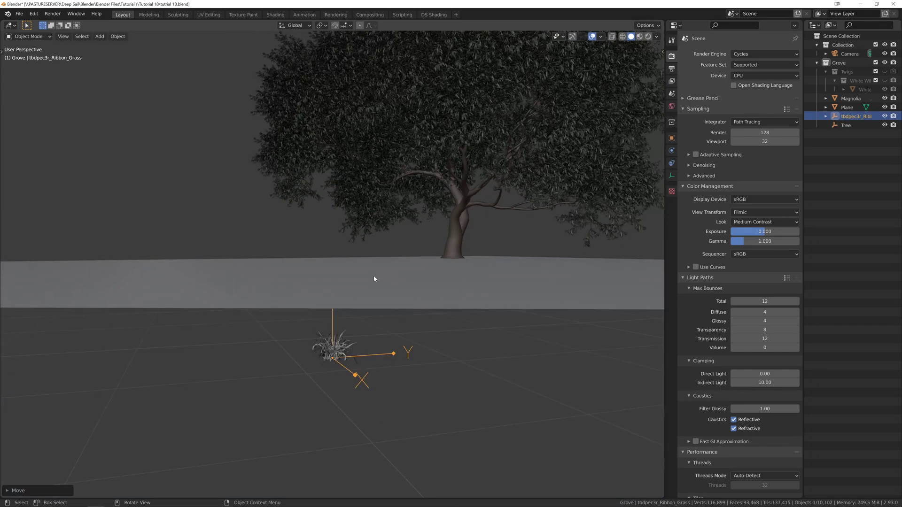
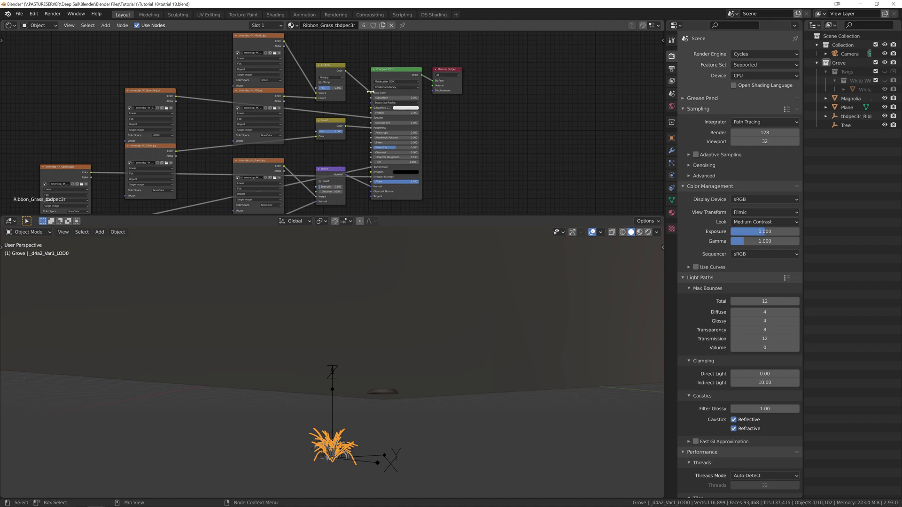
- In the Ribbon Grass material, delete the Multiply node feeding Base Color and disconnect the Invert node from Roughness
left_click(330, 66)
key("Delete")
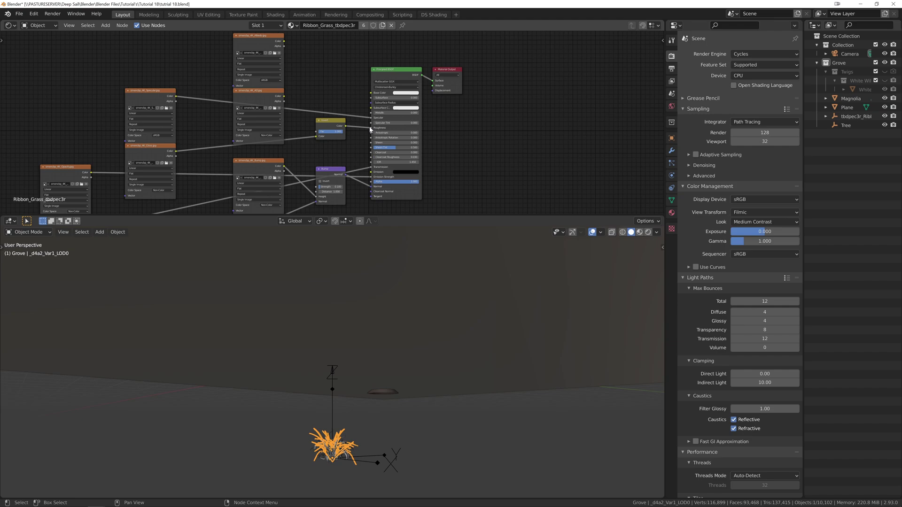
mouse_move(371, 127)
left_mouse_down()
mouse_move(359, 172)
mouse_move(369, 187)
mouse_move(369, 119)
left_mouse_up()
scroll(369, 119, "up", 3)
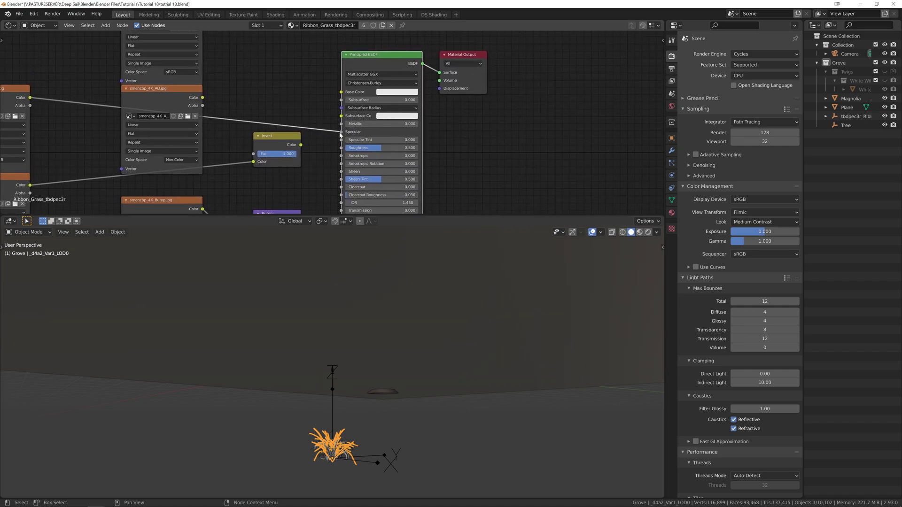
- Delete the image texture node that feeds the Specular input of the Ribbon Grass material
left_click(335, 133)
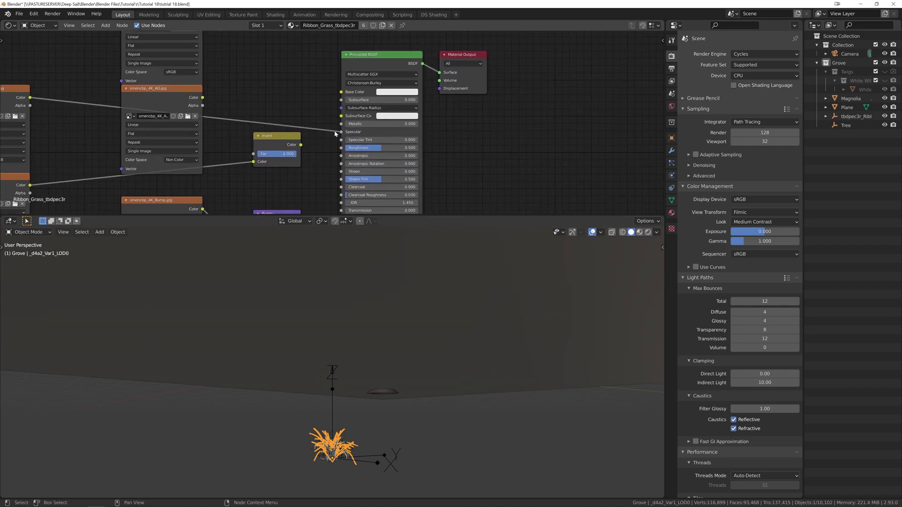
left_click(21, 88)
key("Delete")
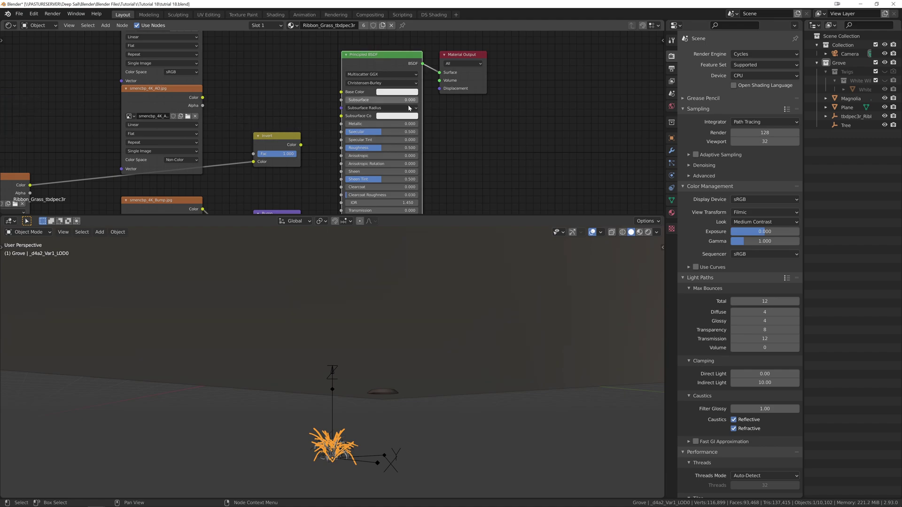
- Set the grass shader's Base Color to black, Specular to 0 and Roughness to 1
key("Home")
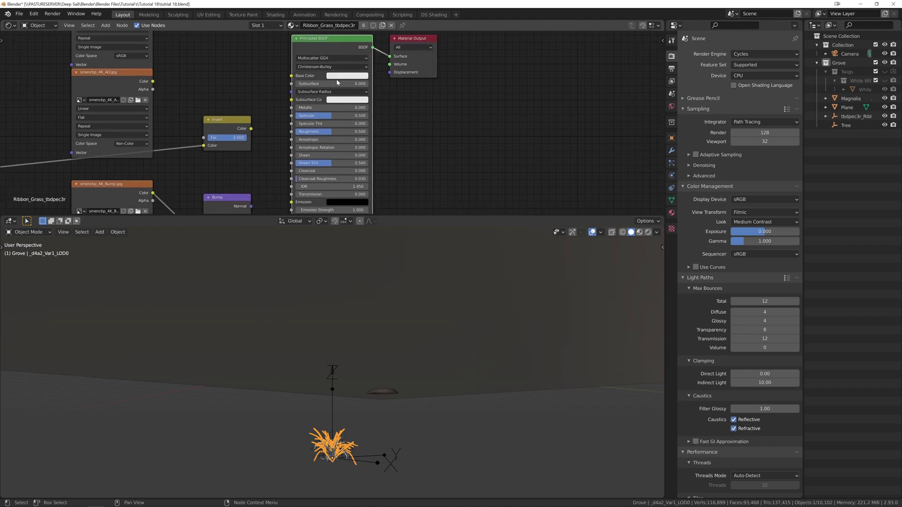
left_click(341, 76)
left_click(388, 134)
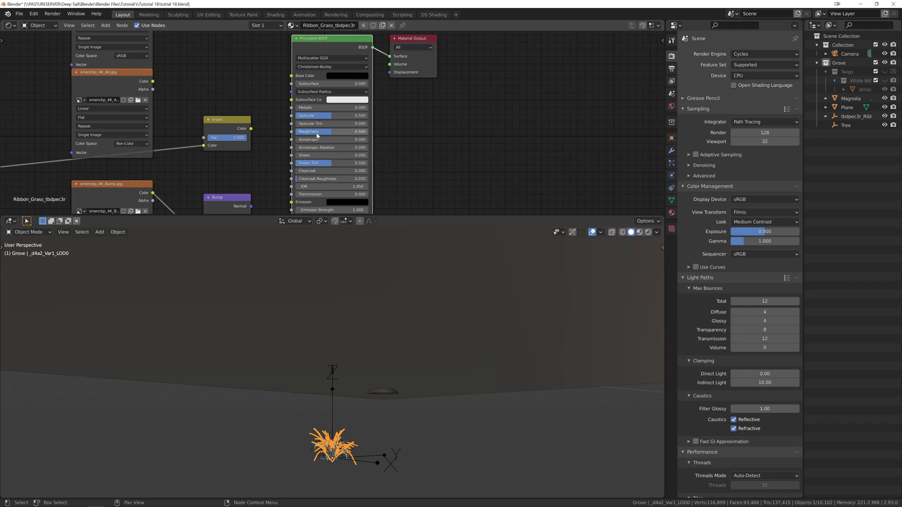
left_click_drag(328, 120, 372, 131)
- Check the Ribbon Grass material's surface settings and preview alongside its node layout
left_click(673, 214)
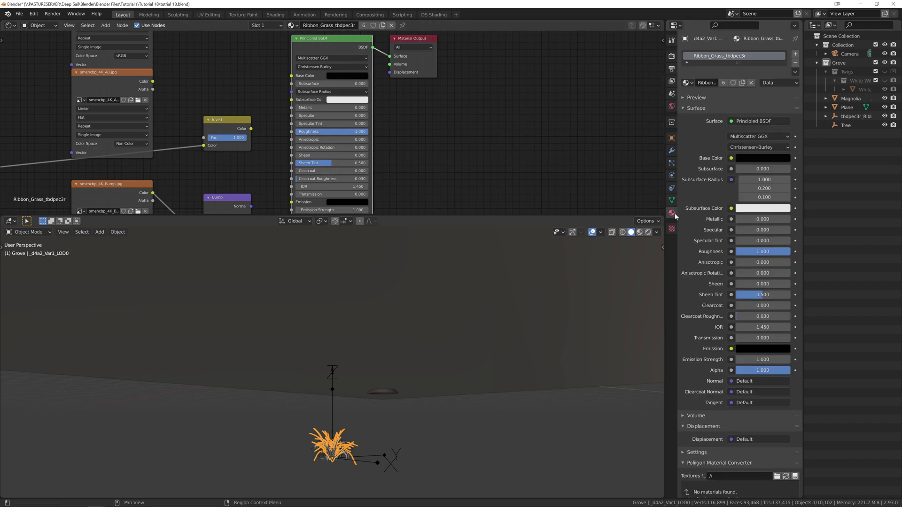
left_click(700, 98)
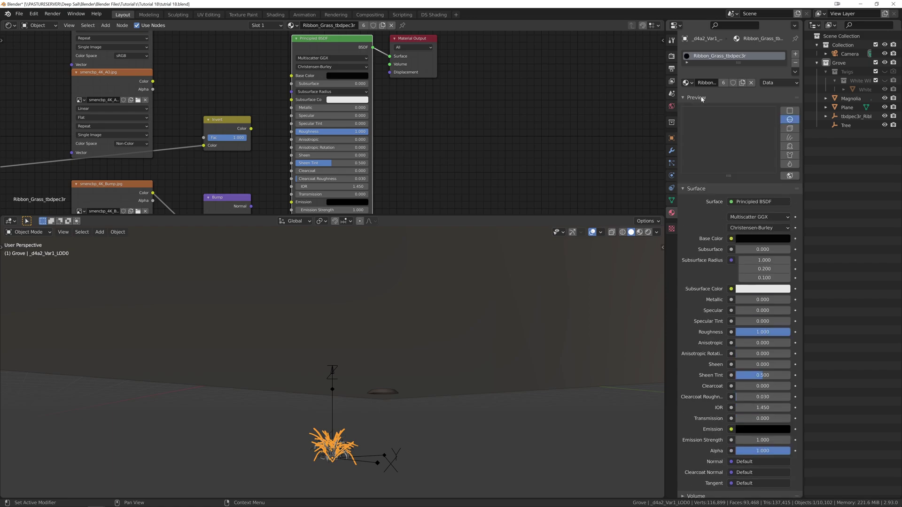
left_click(700, 98)
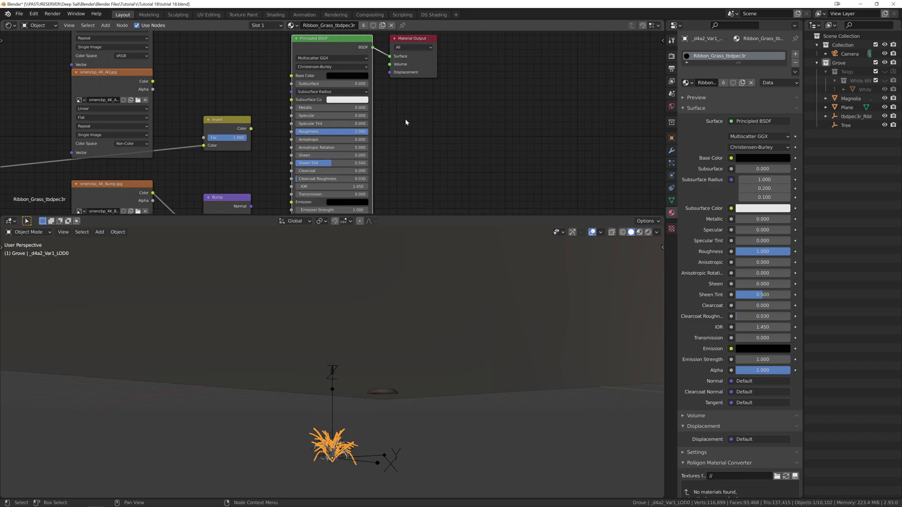
scroll(419, 119, "down", 2)
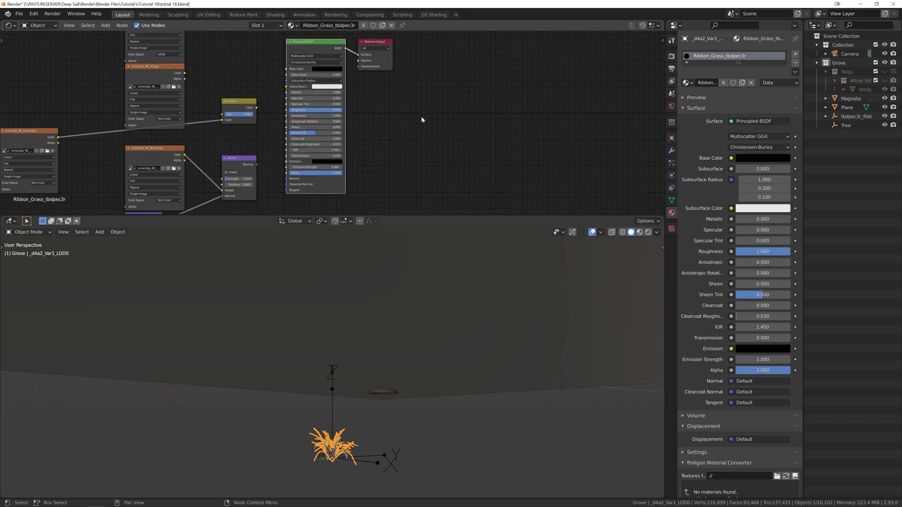
- In the Magnolia tree's TheGroveBranches material, delete the Mix node feeding Base Color and the Normal Map node
left_click(382, 303)
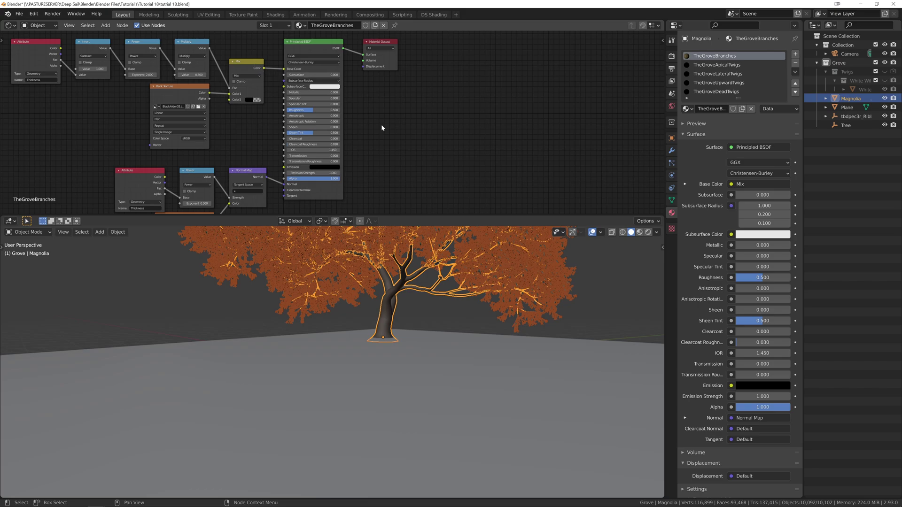
middle_click_drag(236, 62, 297, 103)
scroll(298, 103, "up", 2)
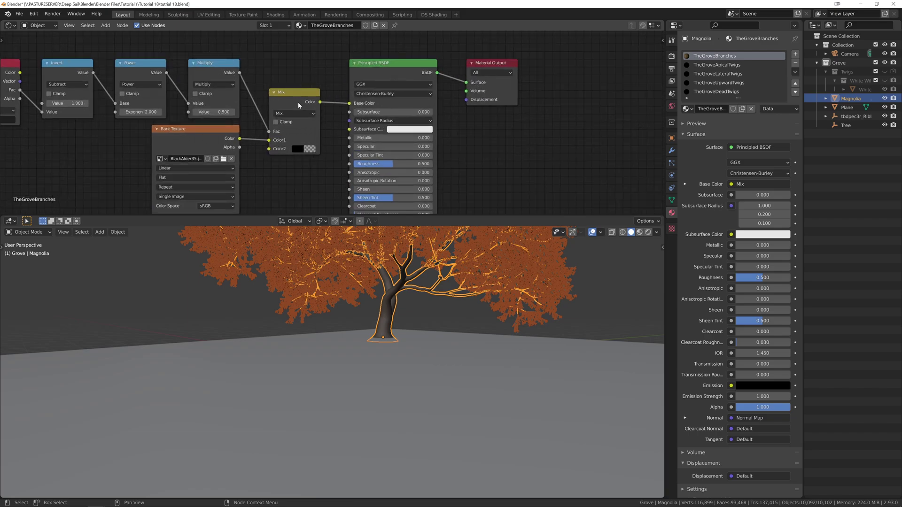
key("x")
scroll(325, 137, "down", 5, "shift")
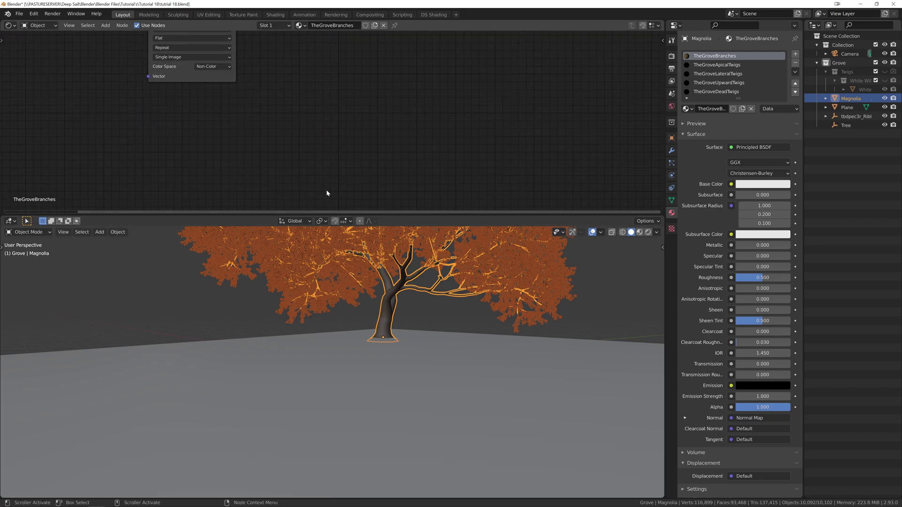
scroll(327, 193, "down", 2)
middle_click_drag(307, 107, 379, 177)
left_click(369, 87)
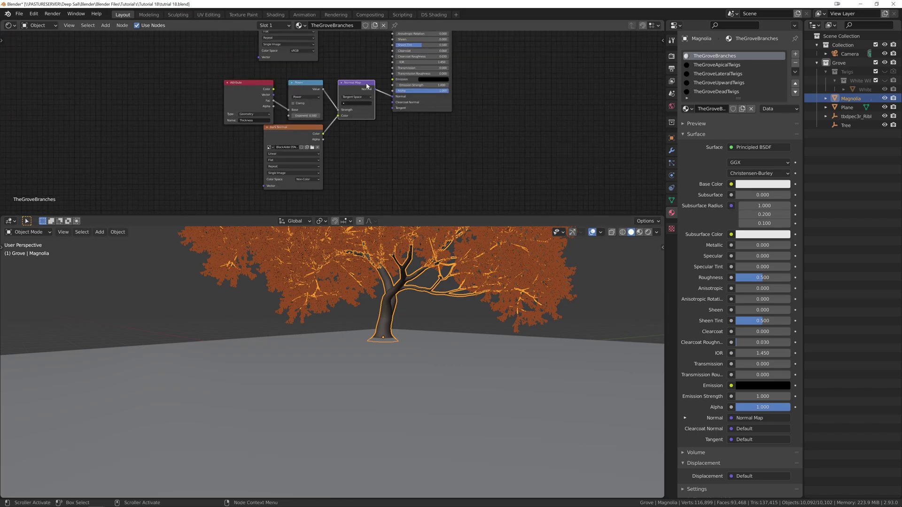
key("x")
- Rename the Ribbon Grass material to Material Main
middle_click_drag(447, 458, 448, 334)
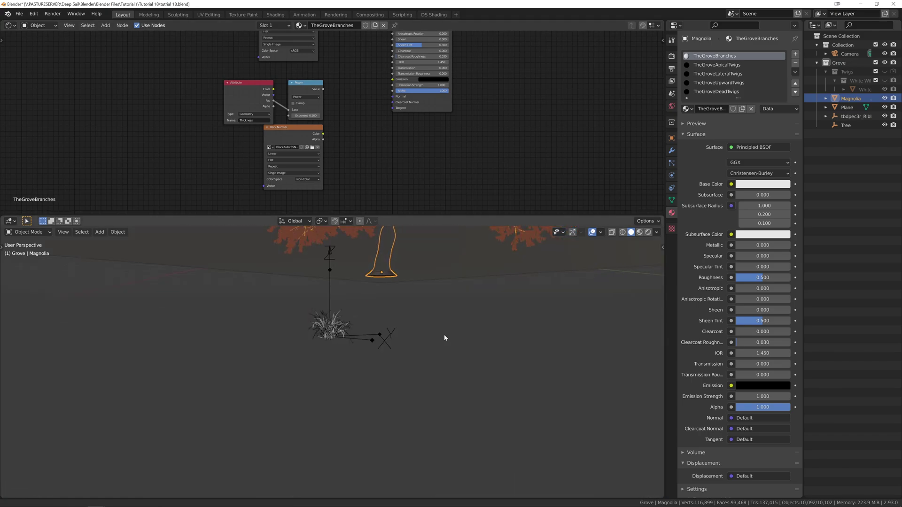
left_click(311, 346)
left_click(706, 83)
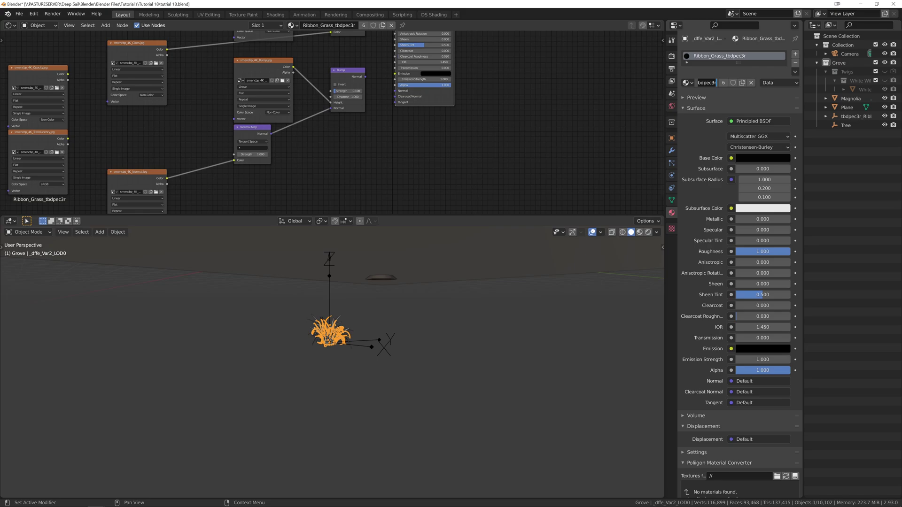
type("Material M")
type("ain")
key("Return")
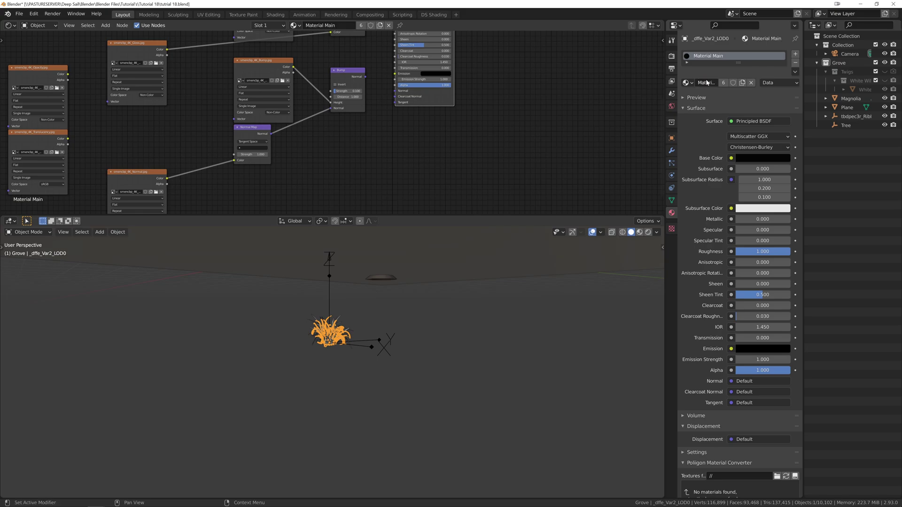
- Remove all material slots from the Magnolia tree and assign the existing Material Main to it
middle_click_drag(380, 278, 371, 323)
left_click(370, 323)
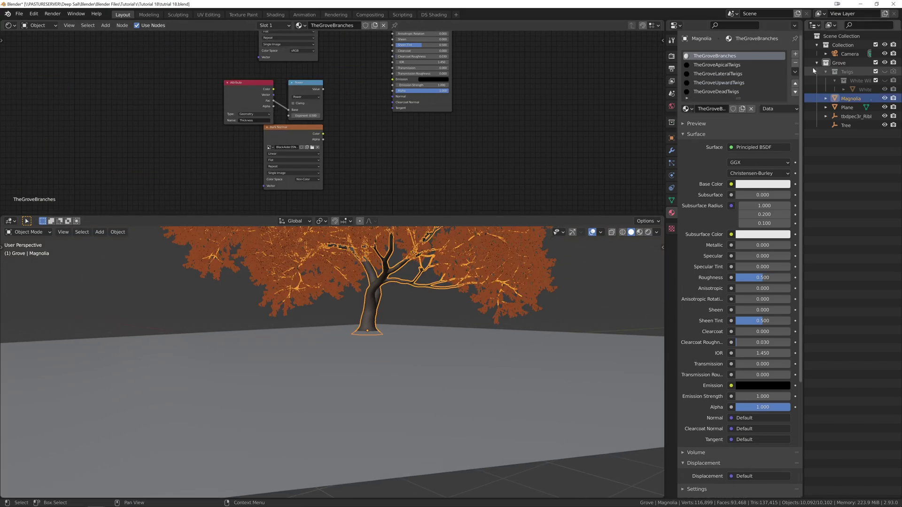
left_click(795, 62)
left_click(796, 63)
left_click(796, 62)
left_click(795, 62)
left_click(796, 62)
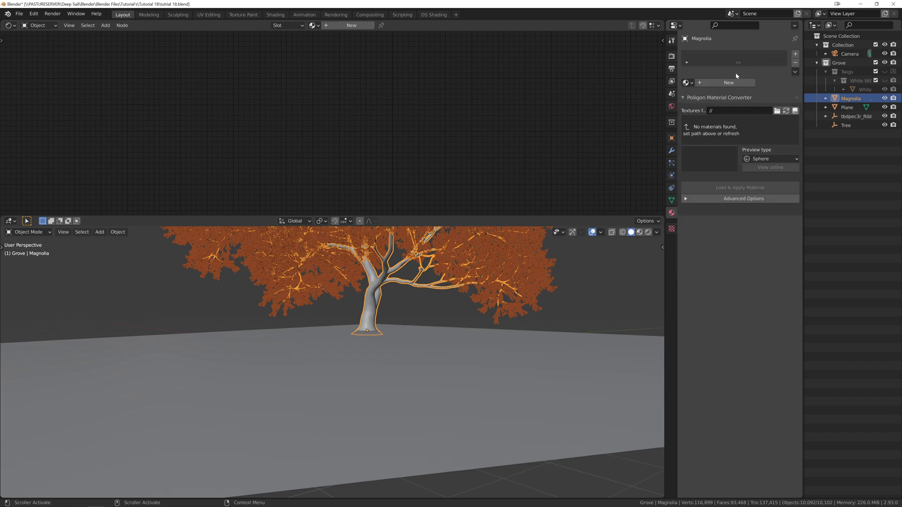
left_click(687, 82)
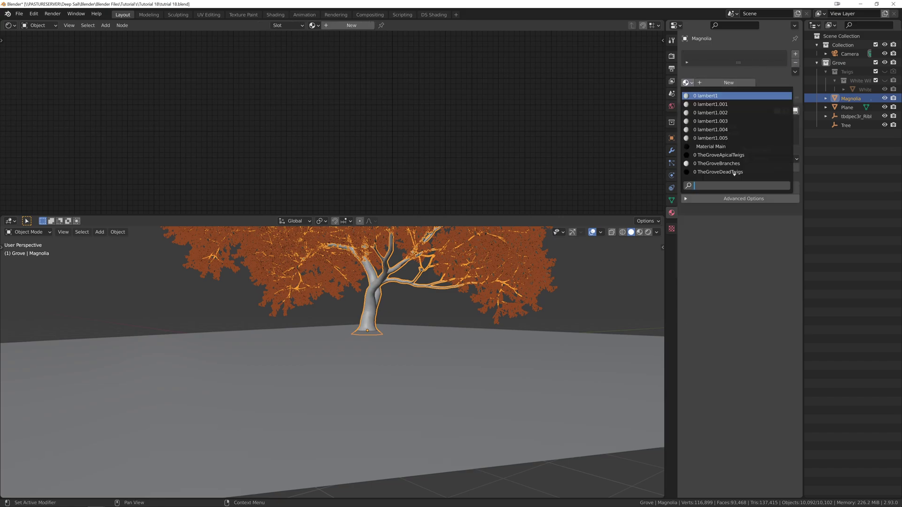
left_click(710, 146)
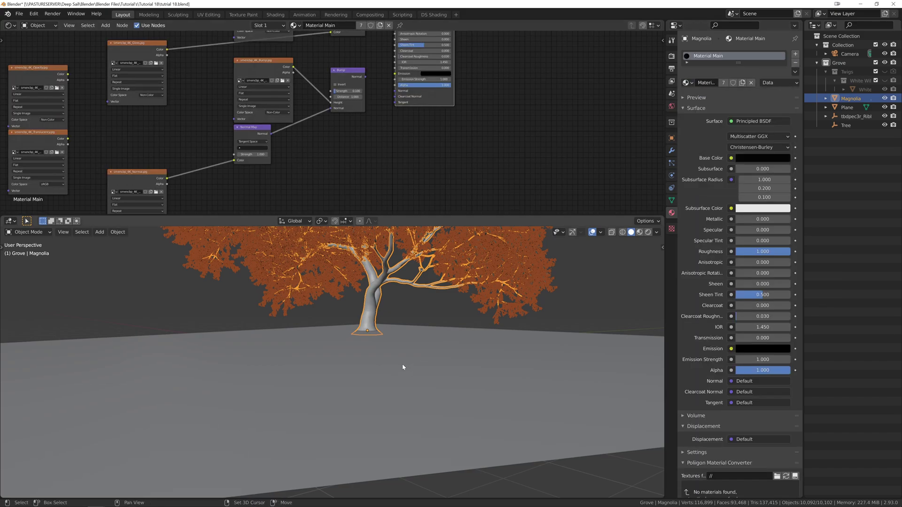
- Examine the Magnolia tree's trunk, branches and foliage up close, including its mesh in Edit Mode
middle_click_drag(402, 367, 383, 396)
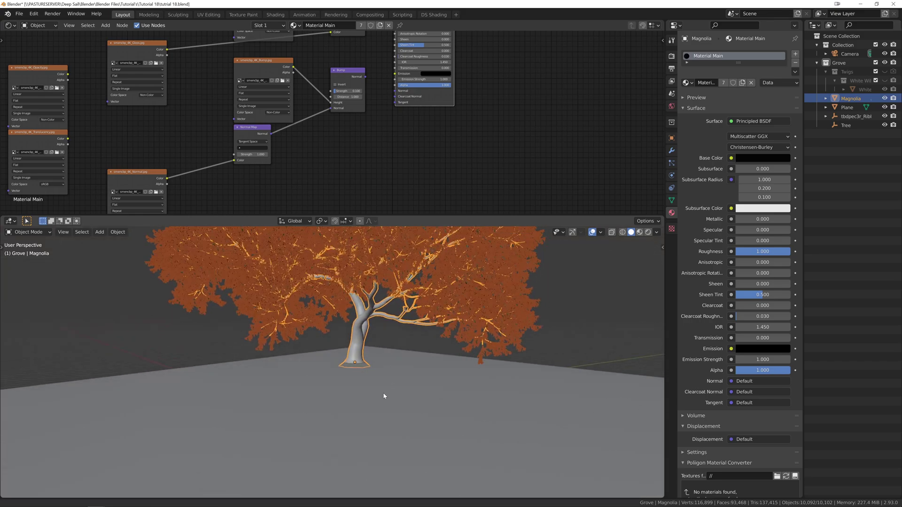
scroll(340, 306, "up", 3)
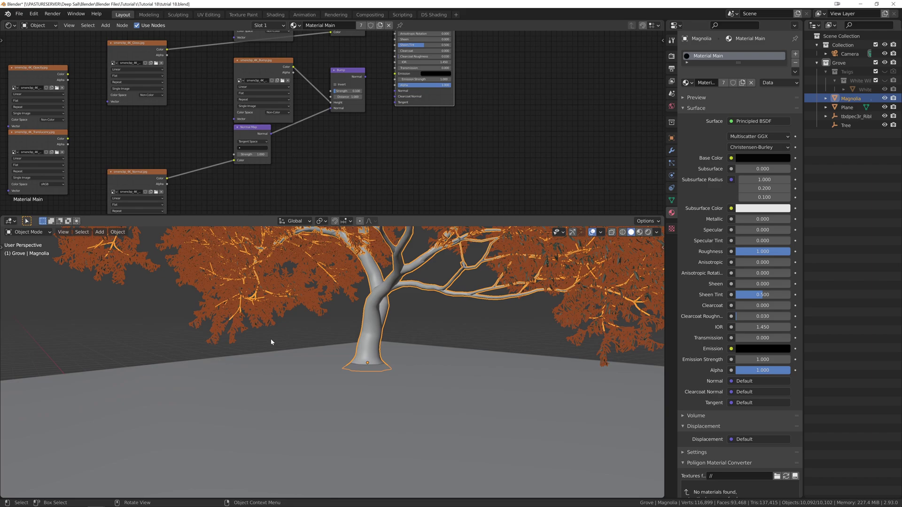
left_click(271, 339)
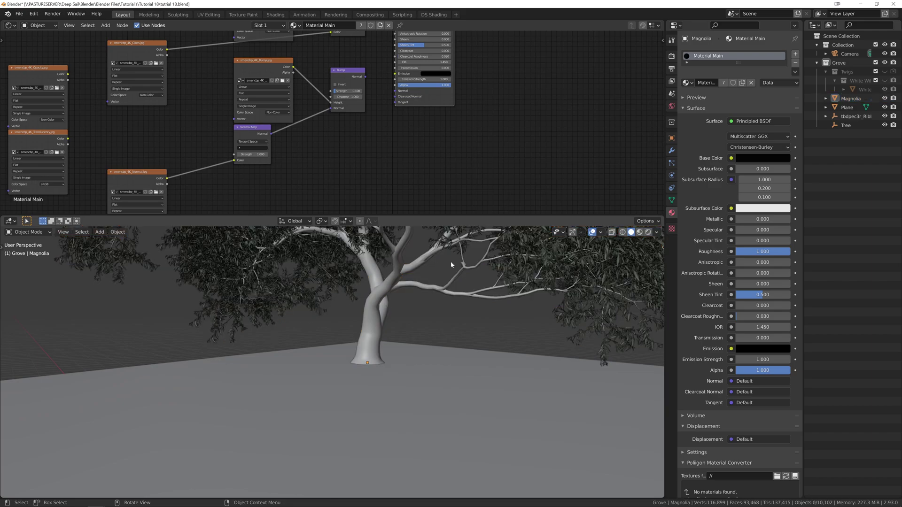
left_click(517, 263)
key("Tab")
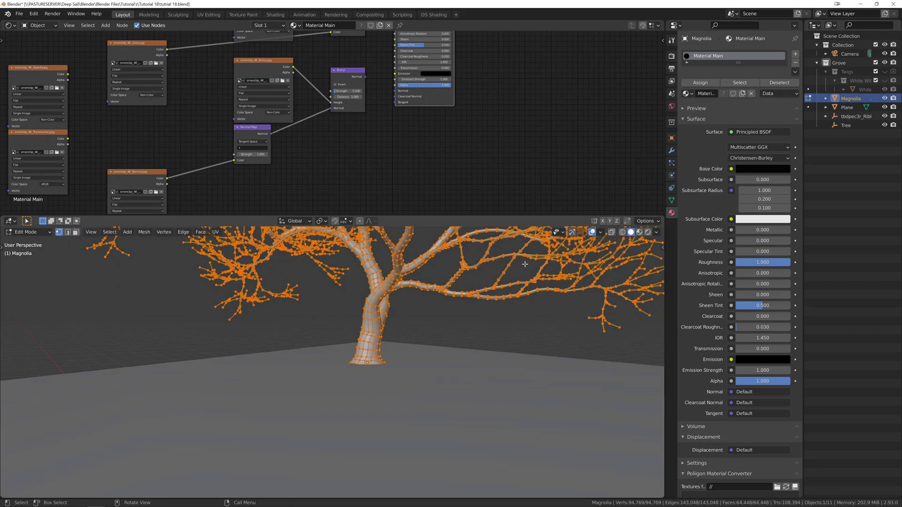
key("Tab")
left_click(496, 292)
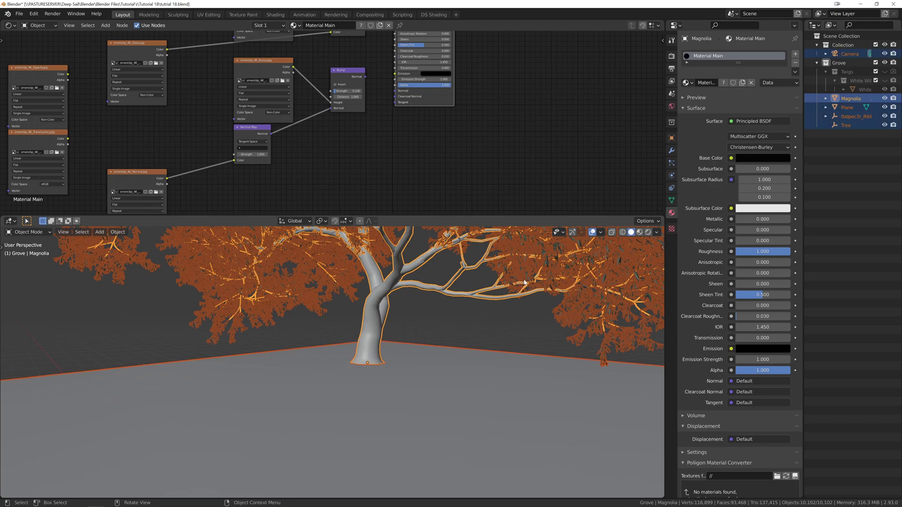
scroll(497, 293, "down", 4)
middle_click_drag(497, 293, 408, 349)
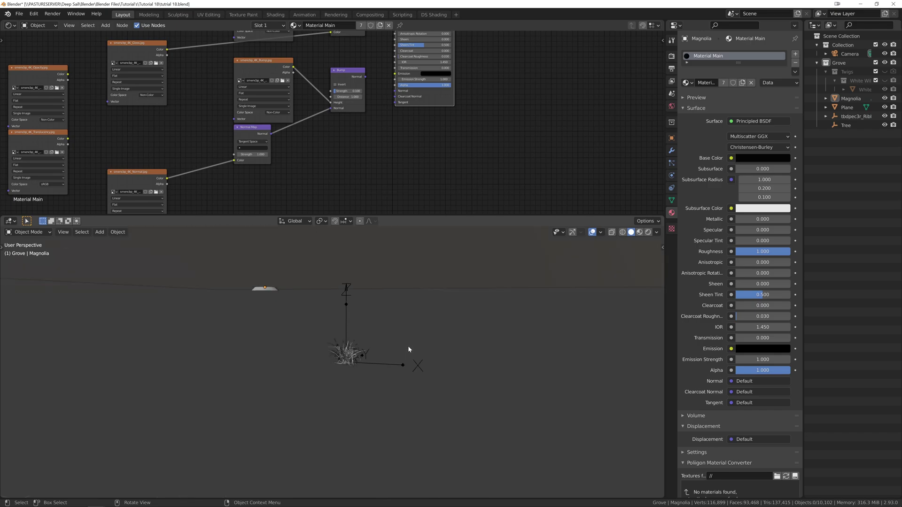
- Add a Hair particle system to the ground plane and enable its Advanced settings
middle_click_drag(406, 313, 401, 354)
left_click(402, 353)
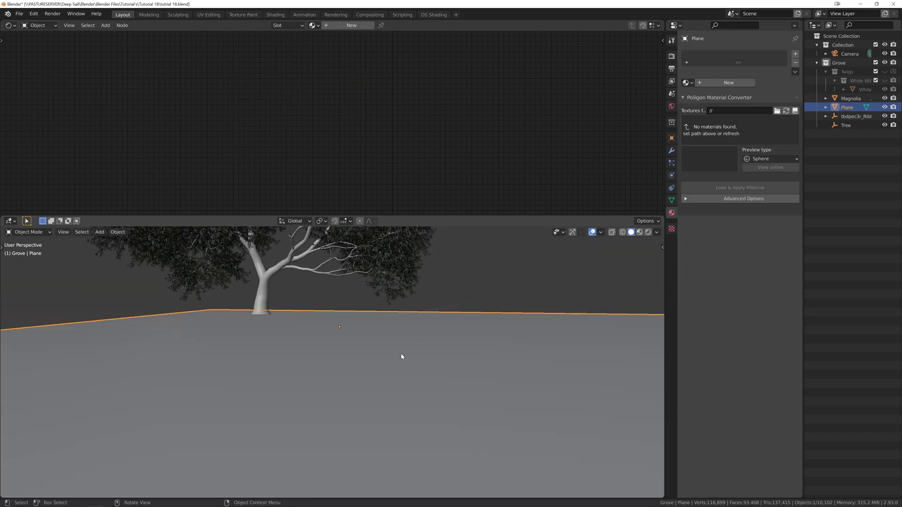
left_click(672, 162)
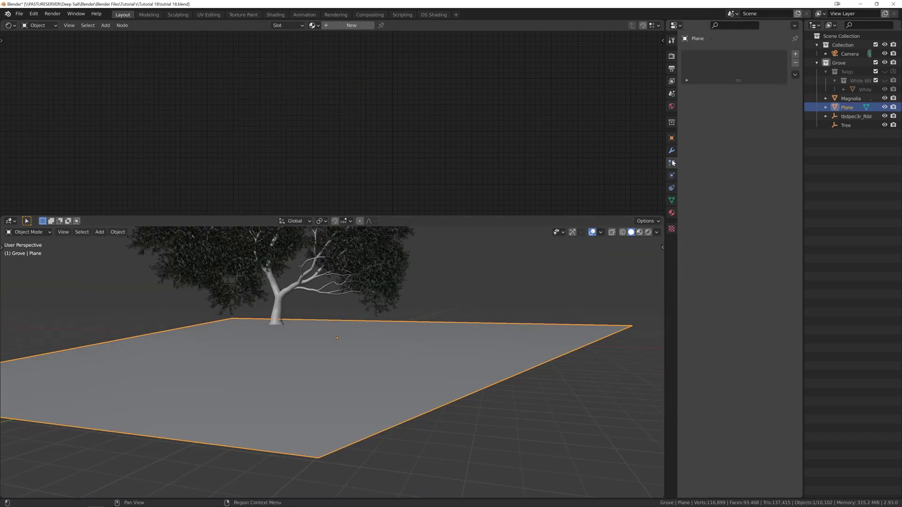
left_click(796, 53)
left_click(757, 101)
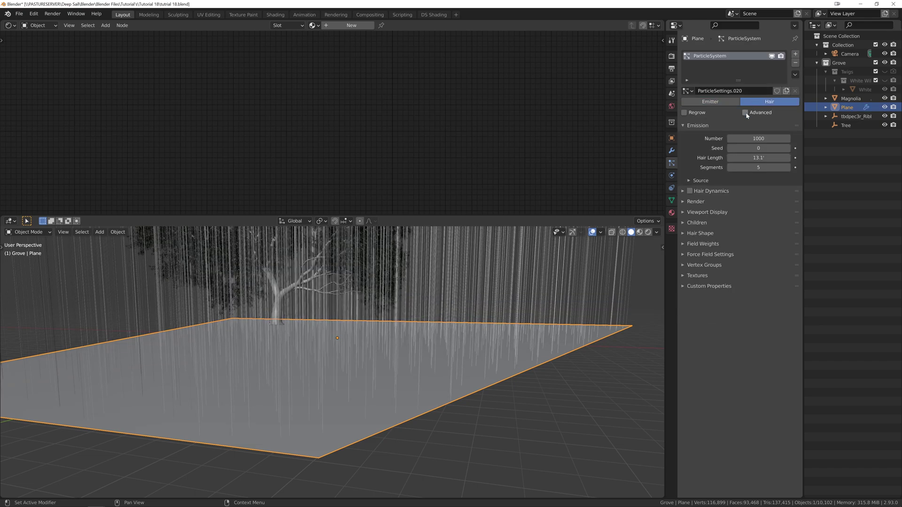
left_click(746, 114)
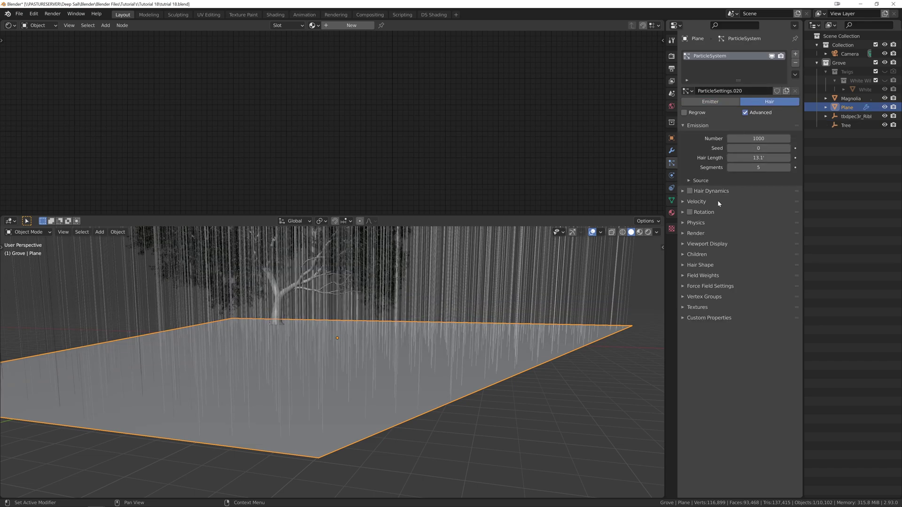
- Select all the Ribbon Grass clumps below the ground plane and group them in a new collection named Grass
middle_click_drag(499, 346, 313, 353)
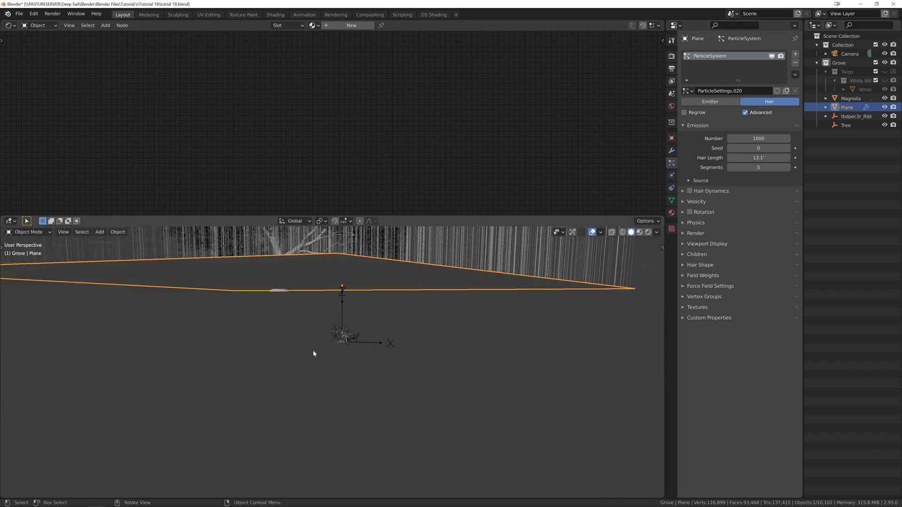
left_click(340, 341)
scroll(343, 333, "up", 5)
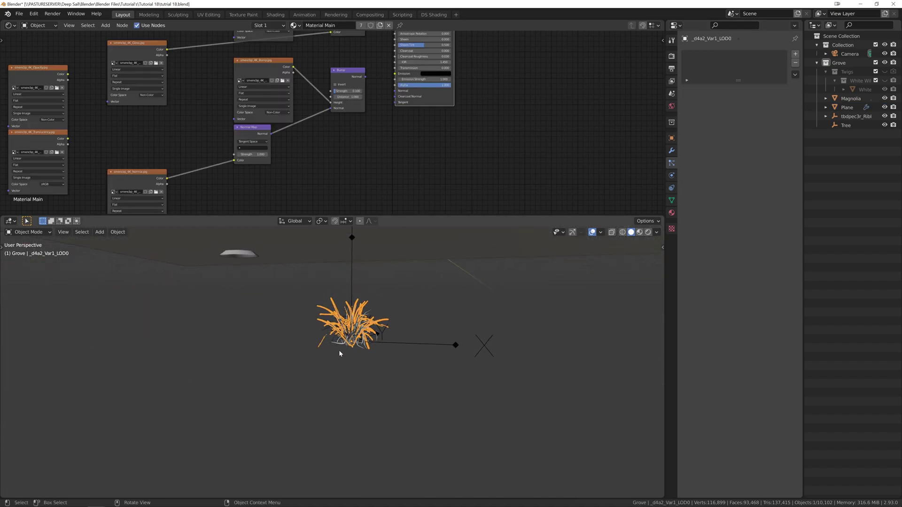
scroll(348, 338, "up", 4)
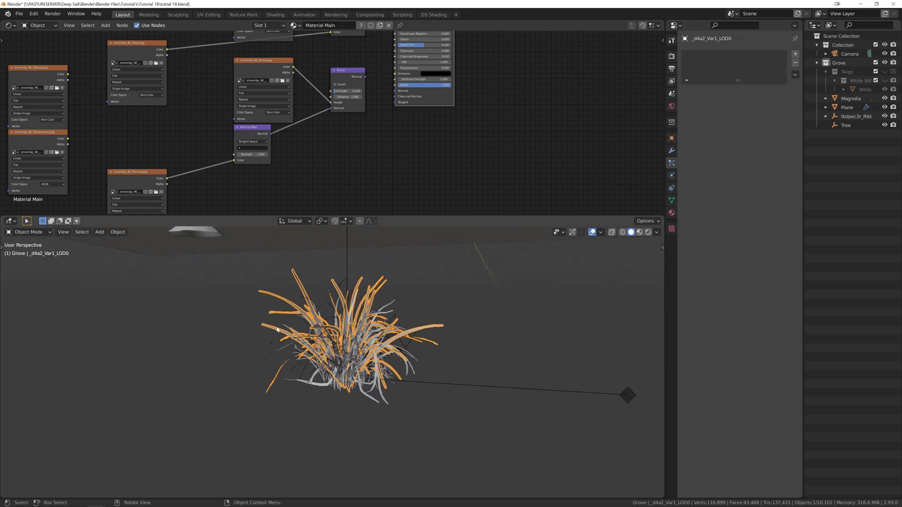
left_click_drag(244, 297, 420, 429)
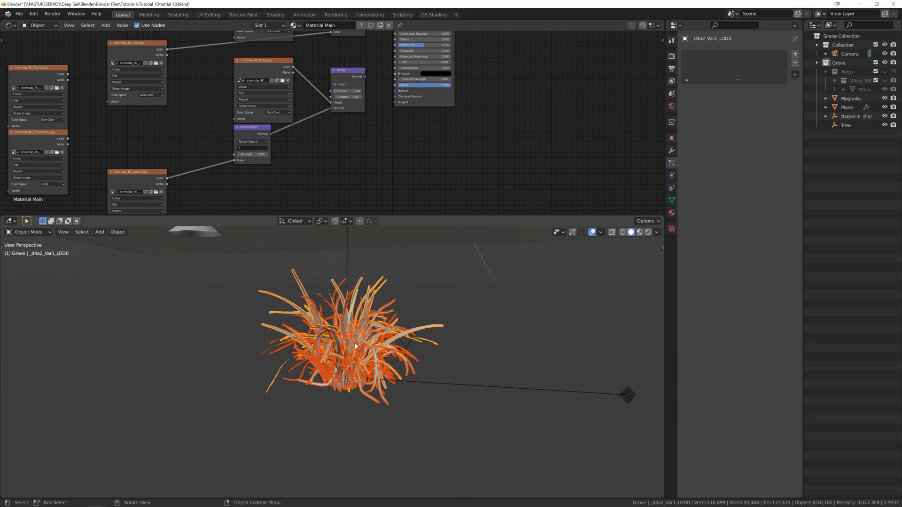
key("ctrl+g")
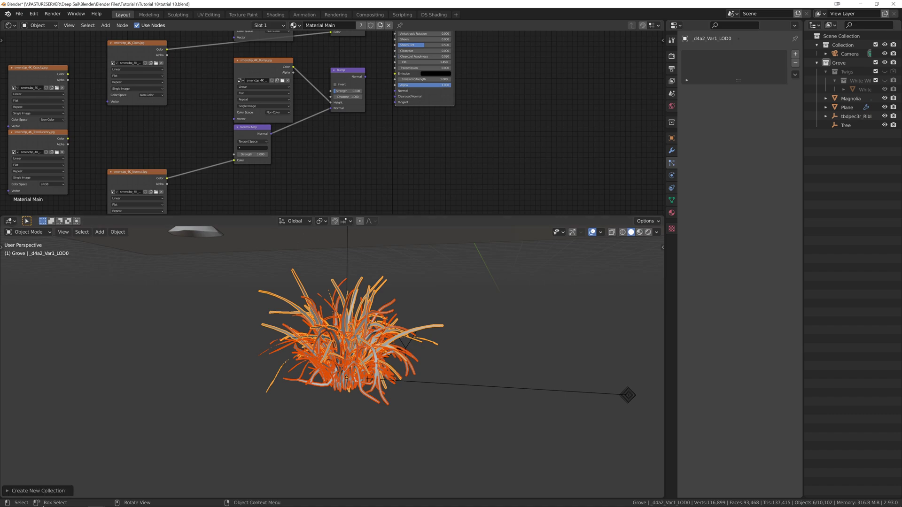
left_click(21, 490)
left_click(89, 488)
type("Grass")
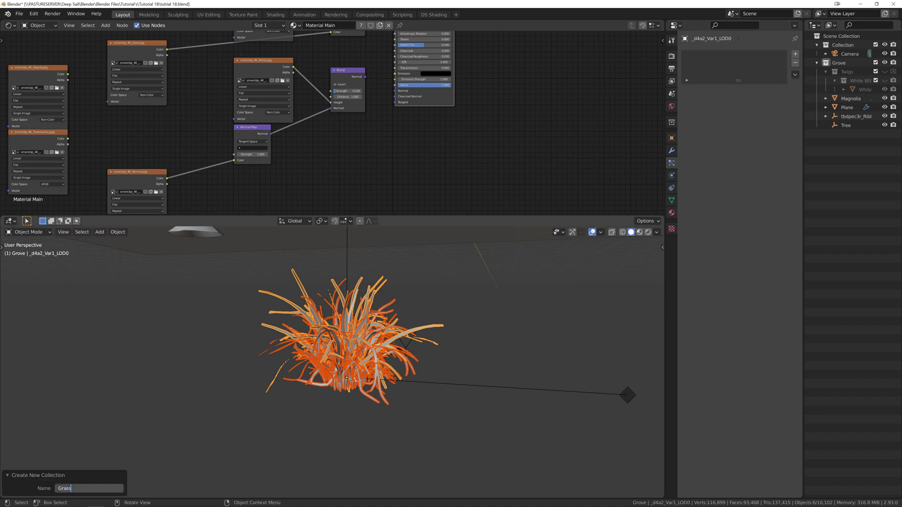
key("Return")
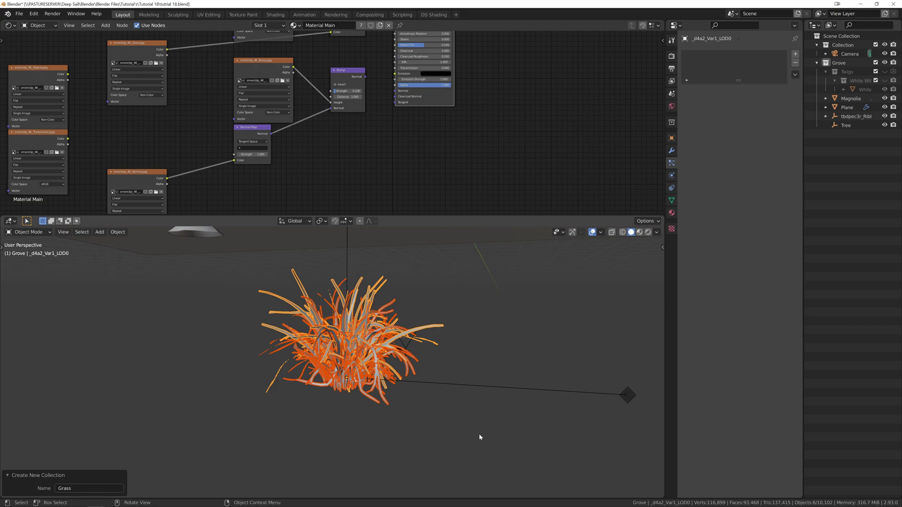
left_click(466, 424)
- Set the ground plane's hair particles to render as a Collection, with Grass as the instance collection
scroll(436, 416, "down", 5)
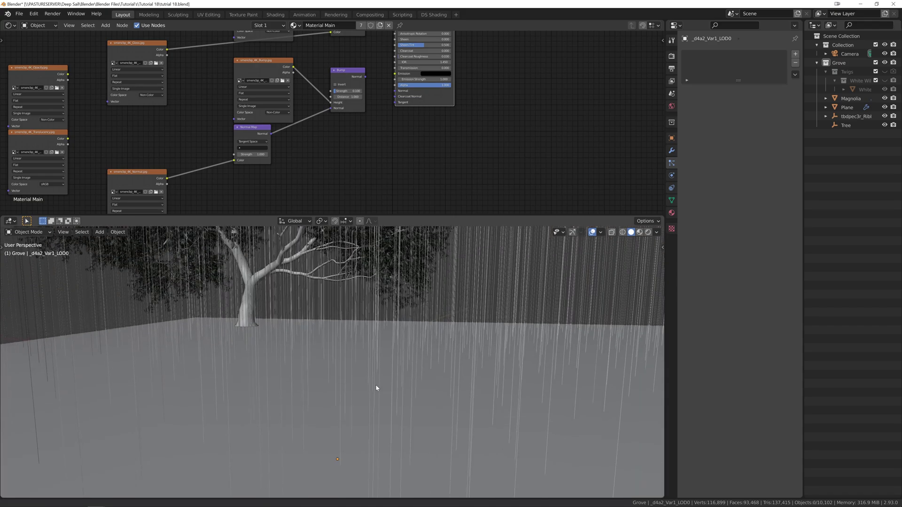
left_click(438, 376)
middle_click_drag(439, 376, 475, 357)
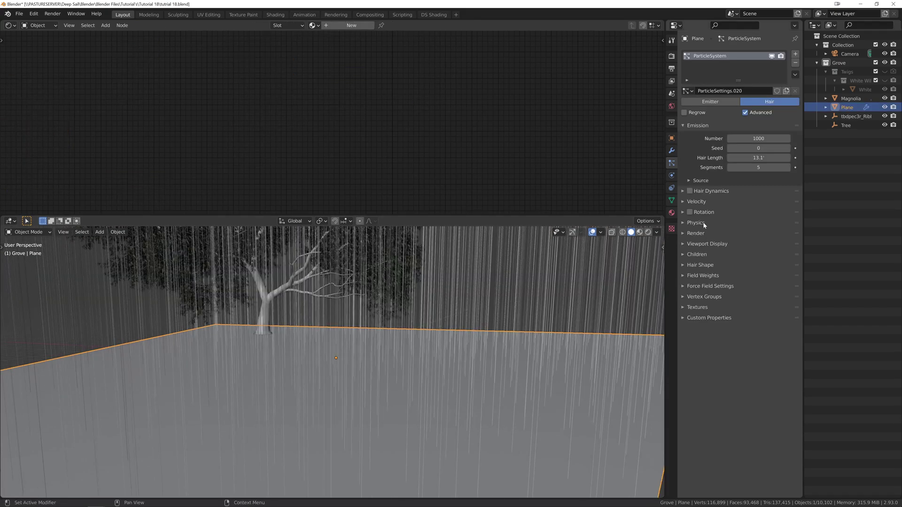
left_click(704, 224)
left_click(704, 336)
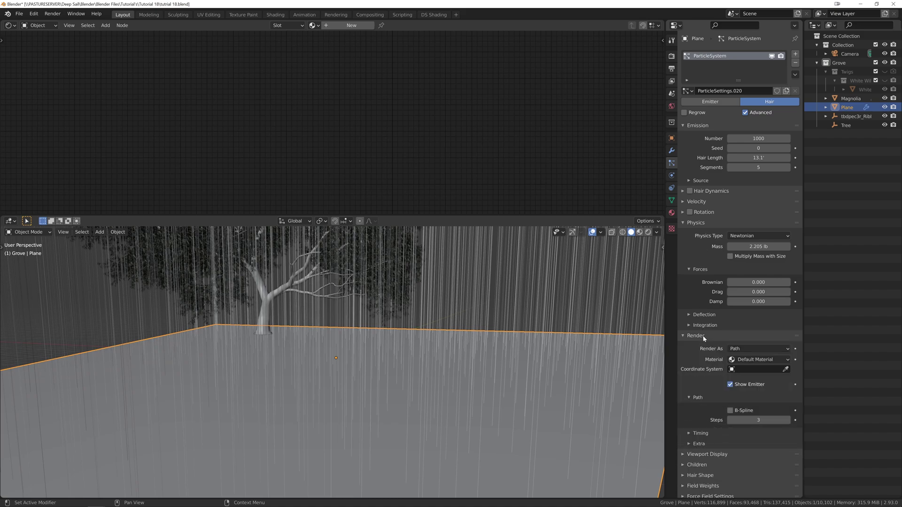
left_click(744, 348)
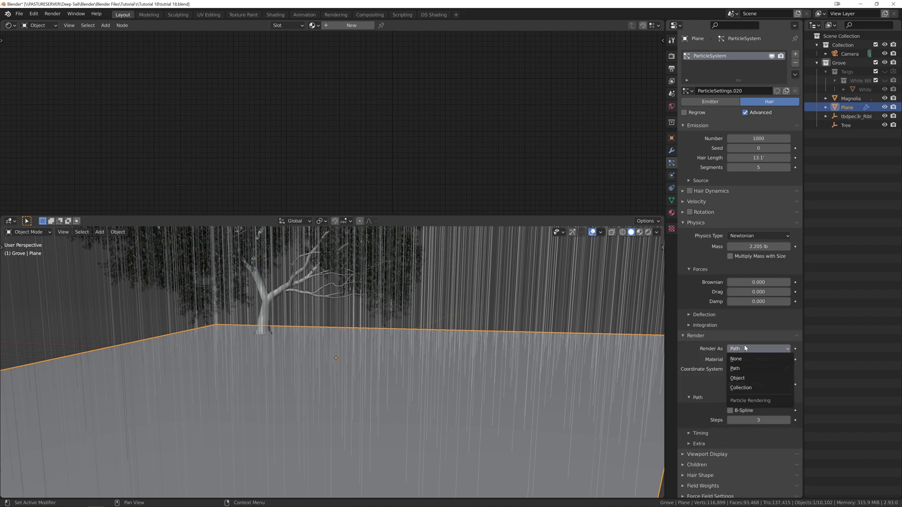
left_click(760, 388)
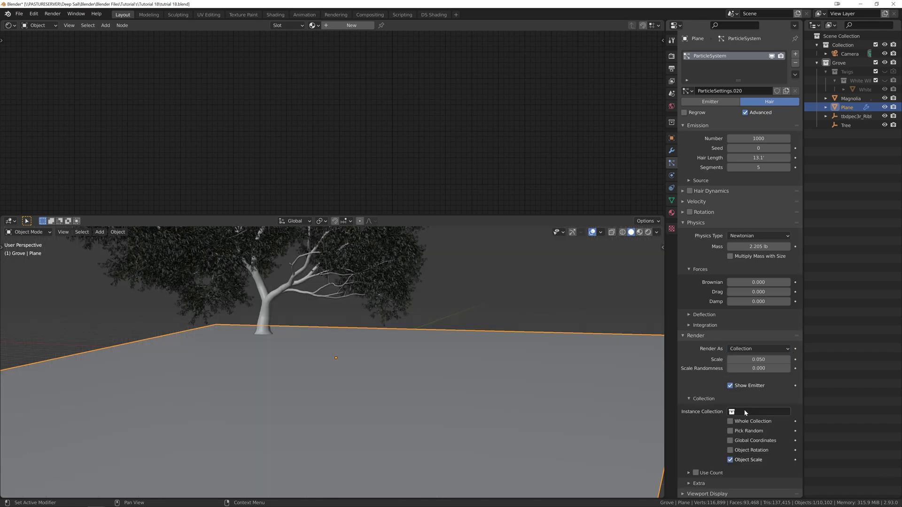
left_click(746, 413)
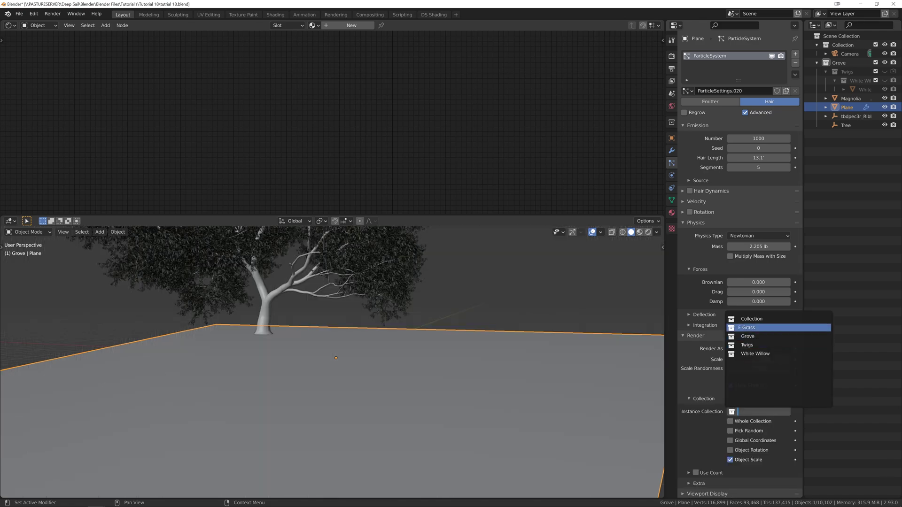
left_click(754, 327)
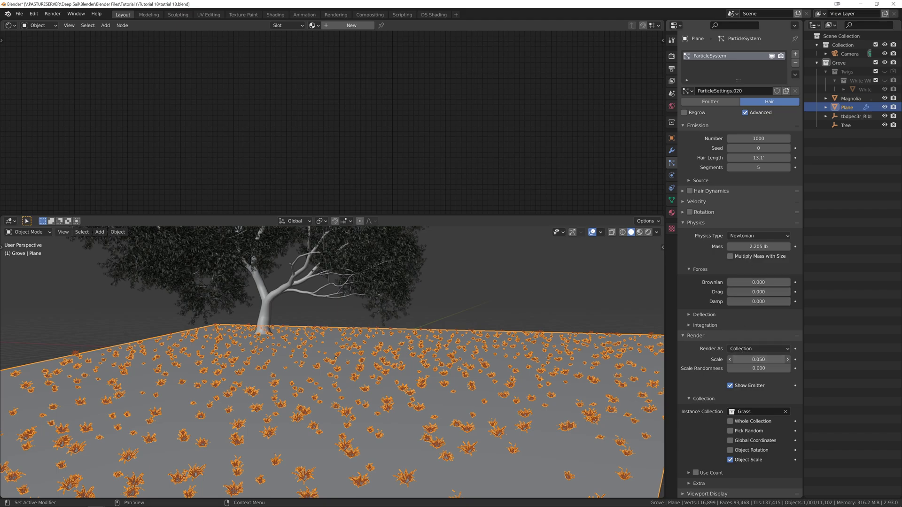
- Set the grass particles' render scale to 0.190, scale randomness to 0.600 and emission number to 5000
mouse_move(758, 359)
left_mouse_down()
mouse_move(782, 360)
mouse_move(759, 368)
mouse_move(785, 368)
mouse_move(765, 368)
left_mouse_up()
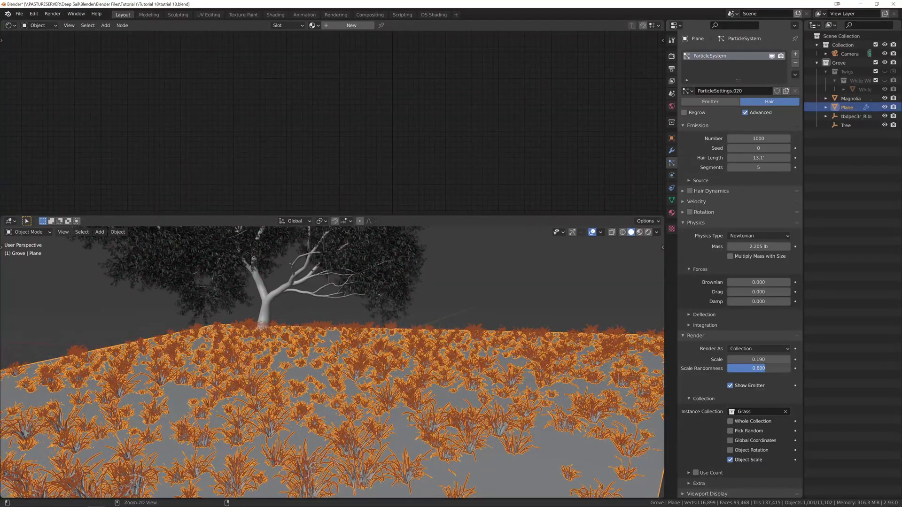
left_click(755, 138)
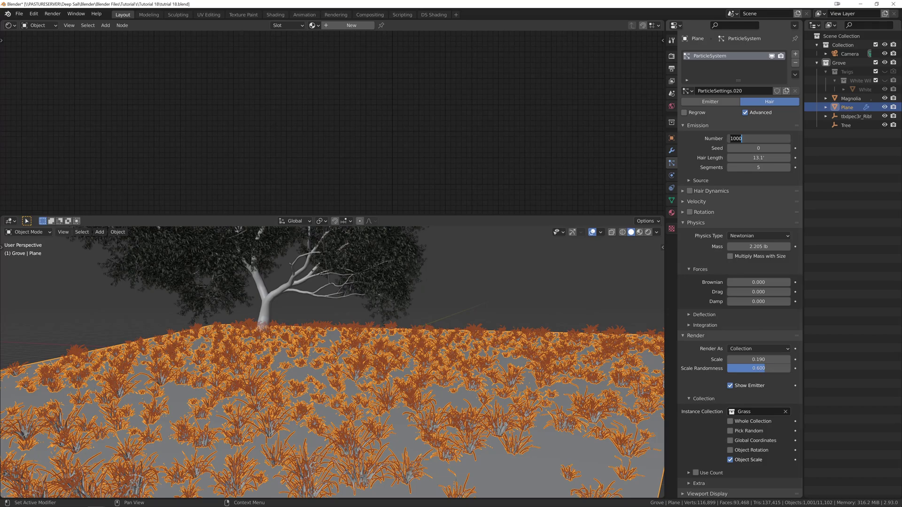
type("5000")
key("Return")
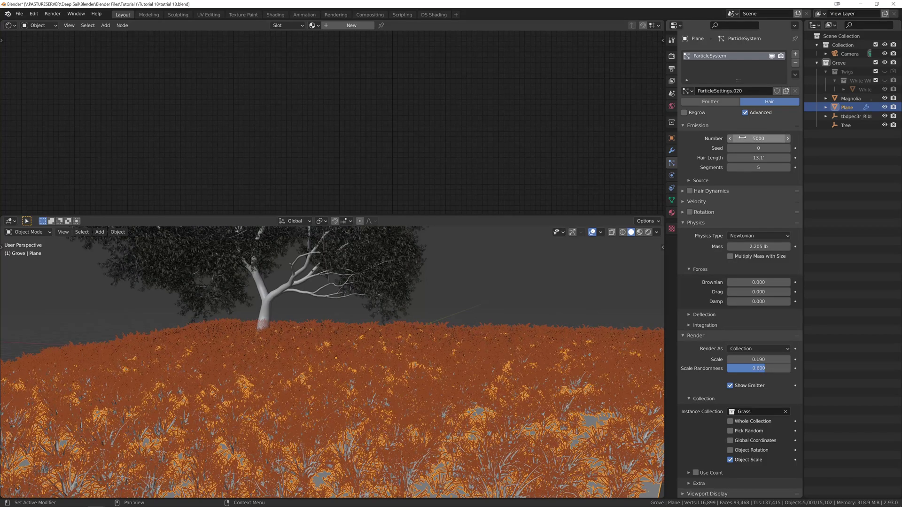
left_click(488, 298)
middle_click_drag(489, 301, 503, 332)
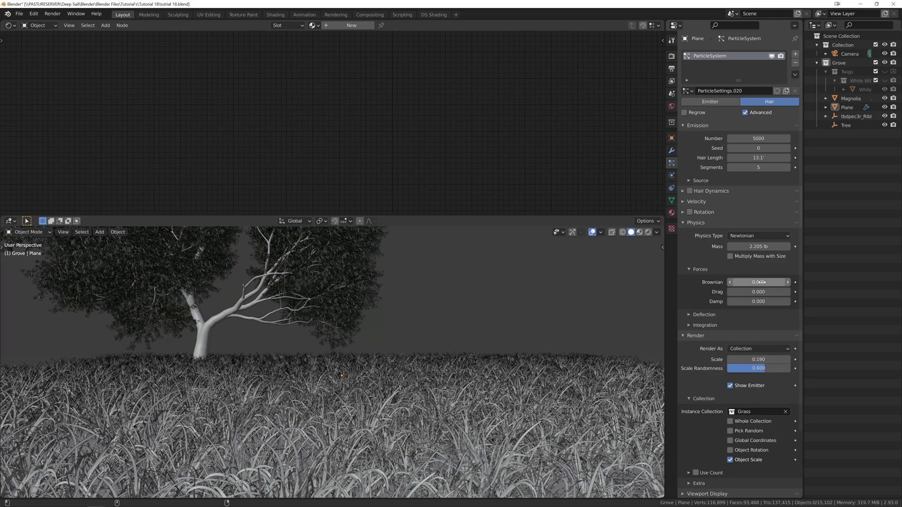
- Set the grass particles' Brownian force to 0.902 and their emission number to 7000
left_click(788, 282)
mouse_move(759, 282)
left_mouse_down()
mouse_move(794, 282)
mouse_move(766, 282)
left_mouse_up()
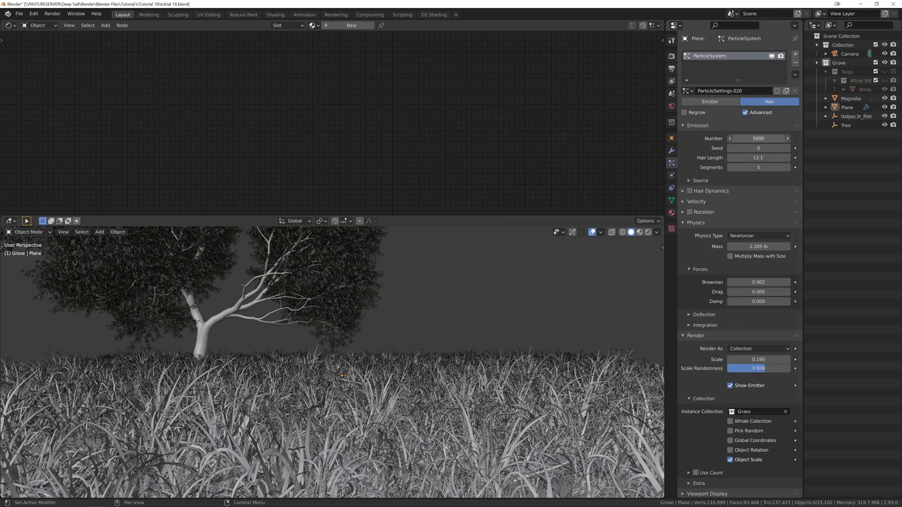
left_click(757, 138)
type("7000")
key("Return")
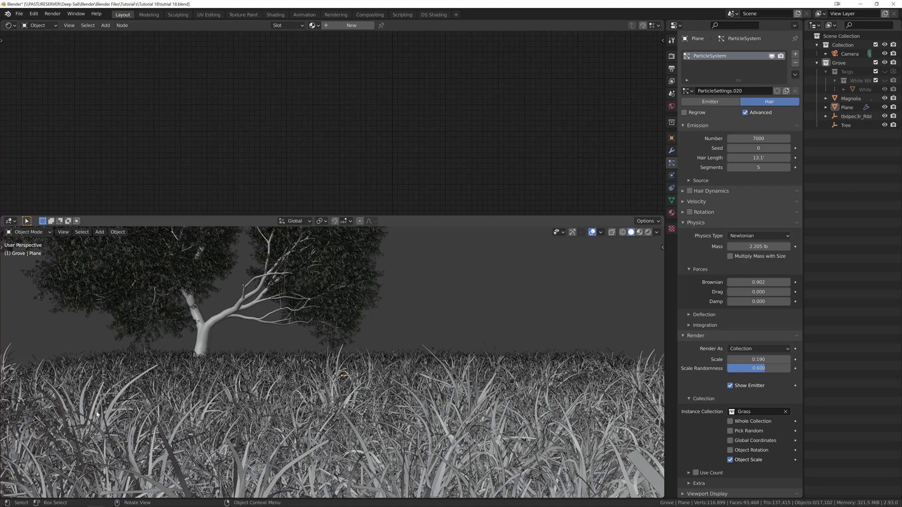
- Switch to the web browser and look through the people PNG cutouts in Google Images, previewing the man in the red shirt
left_click(68, 502)
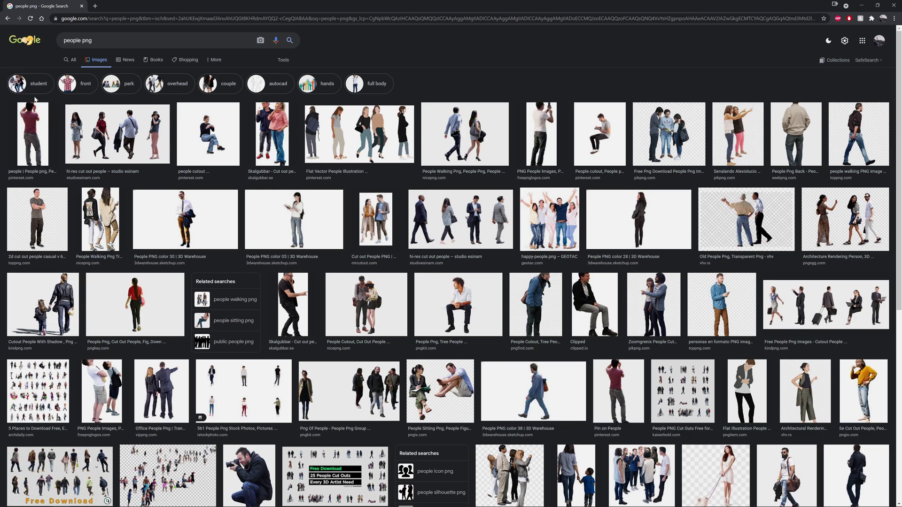
left_click(33, 134)
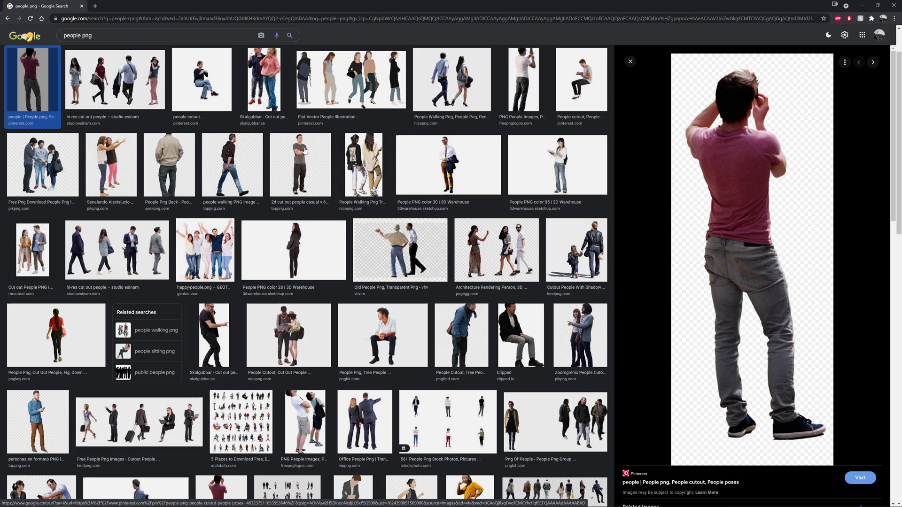
scroll(286, 327, "down", 2)
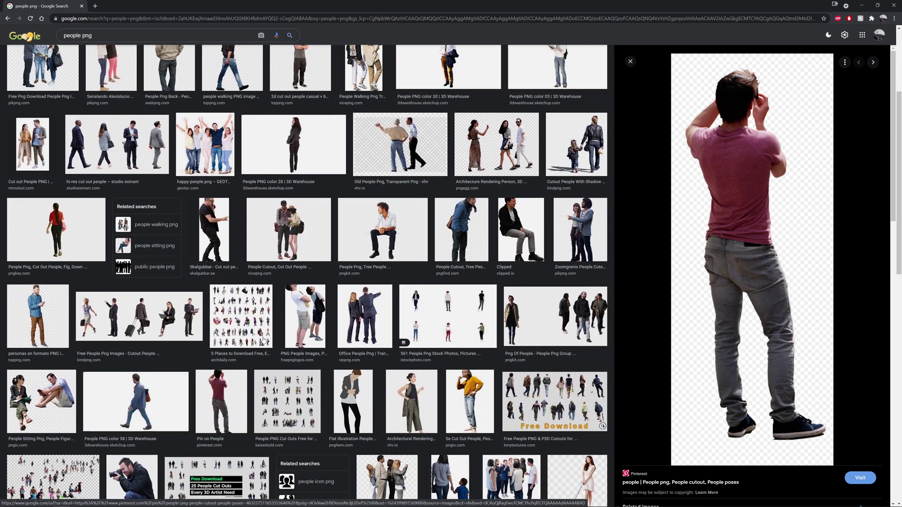
key("Escape")
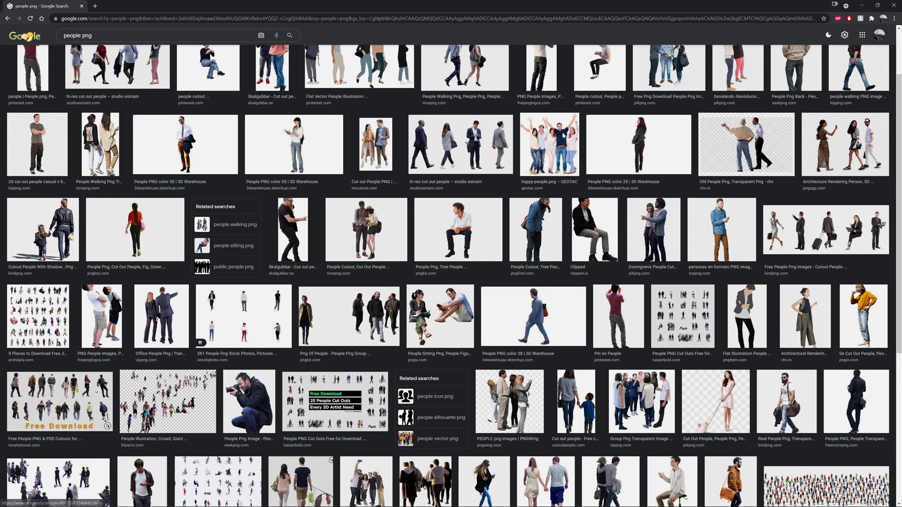
scroll(347, 250, "down", 3)
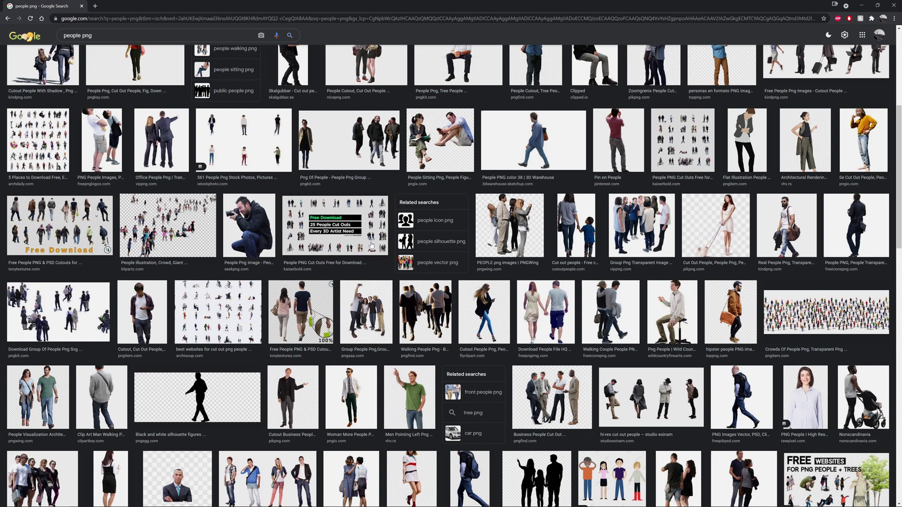
left_click(862, 6)
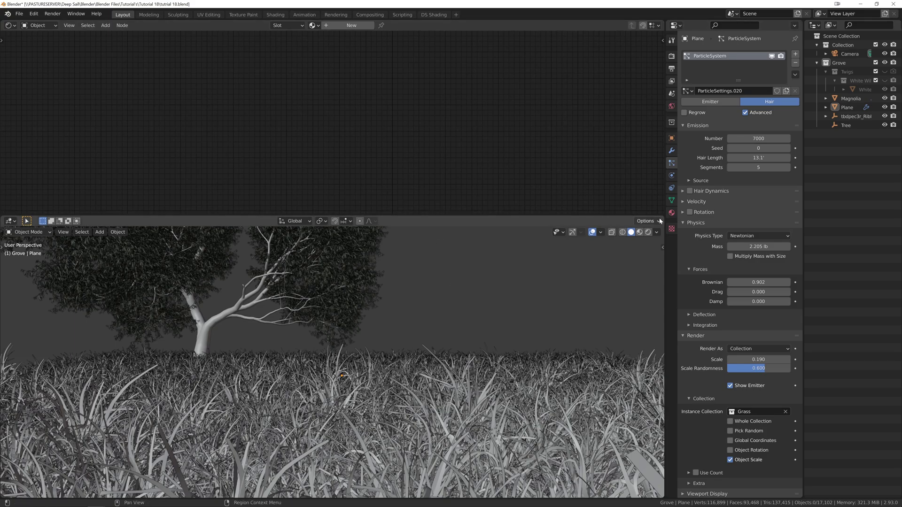
- Extend the 3D viewport over the empty node editor and import Family-Fun-Silhouette.png as an image plane with Principled material and alpha
left_click_drag(661, 218, 662, 173)
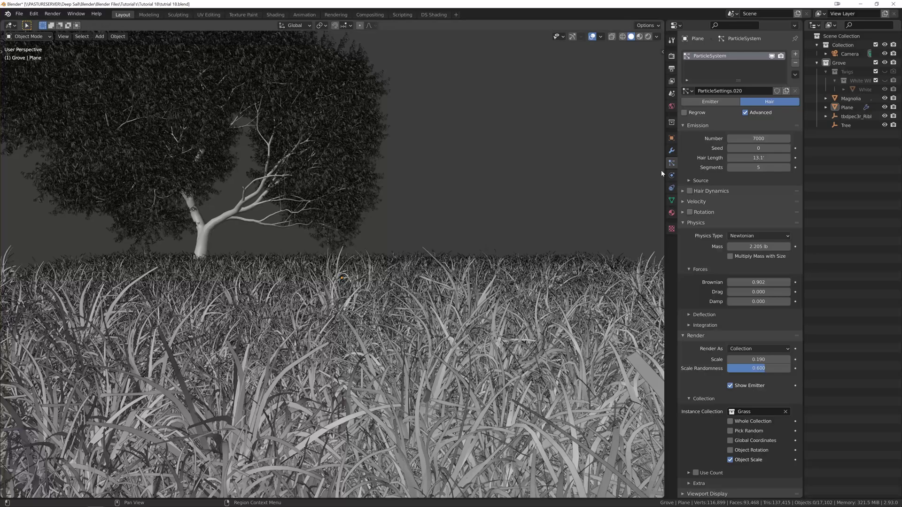
middle_click_drag(516, 258, 451, 270)
key("shift+a")
mouse_move(441, 264)
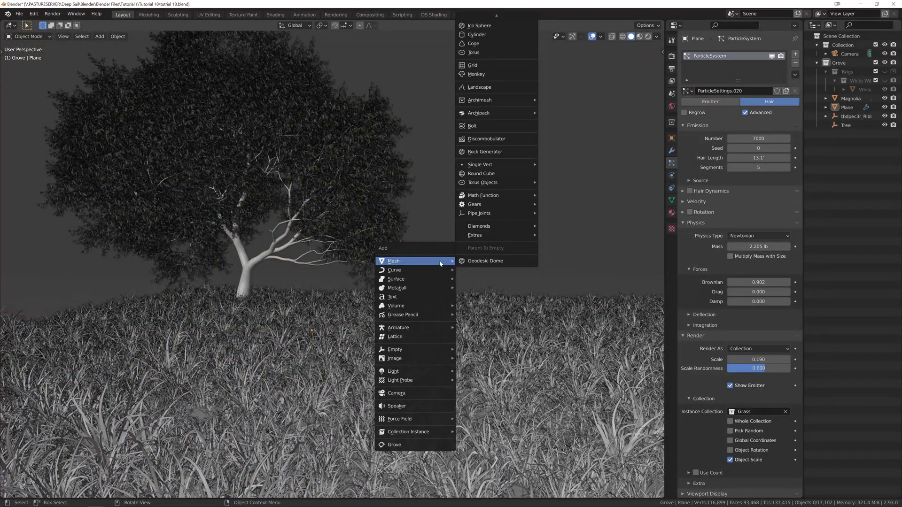
mouse_move(422, 361)
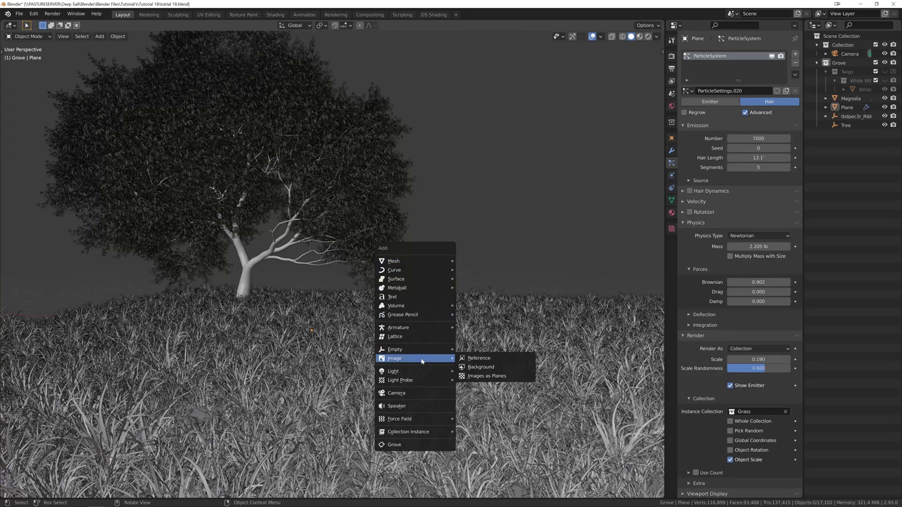
left_click(520, 377)
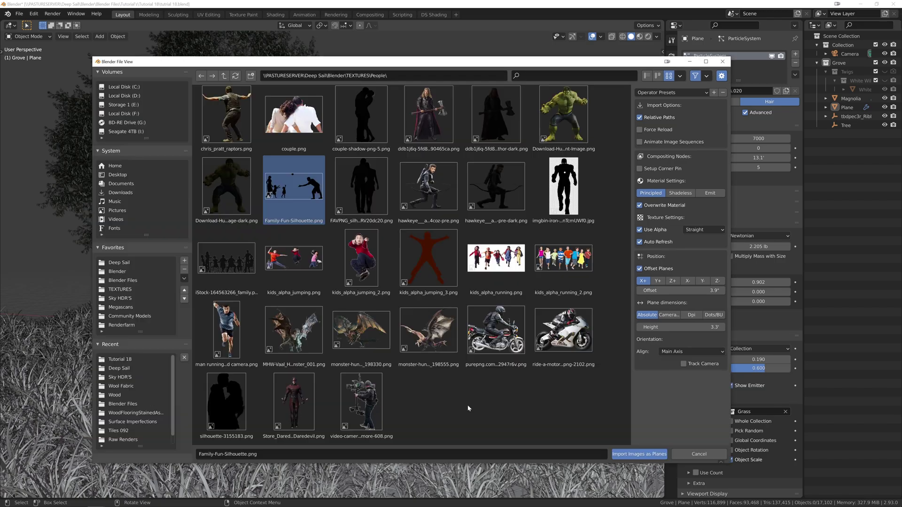
scroll(460, 402, "up", 2)
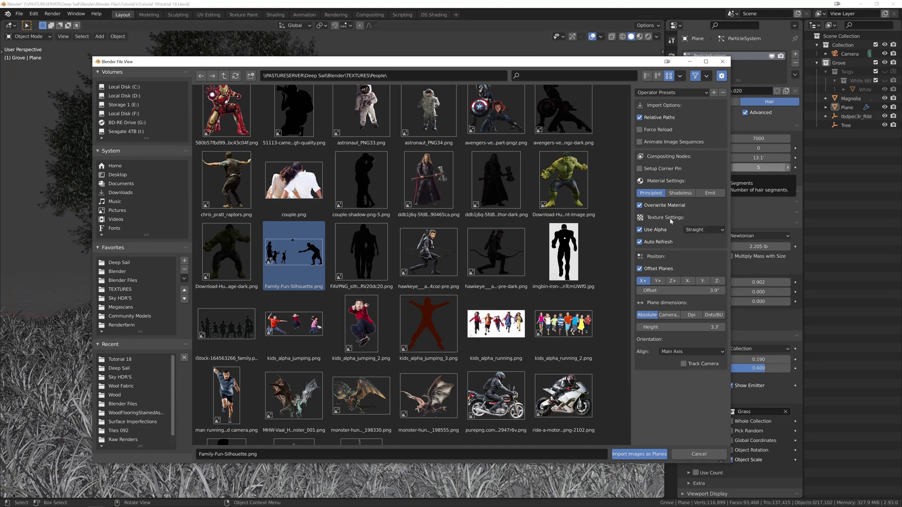
left_click(639, 453)
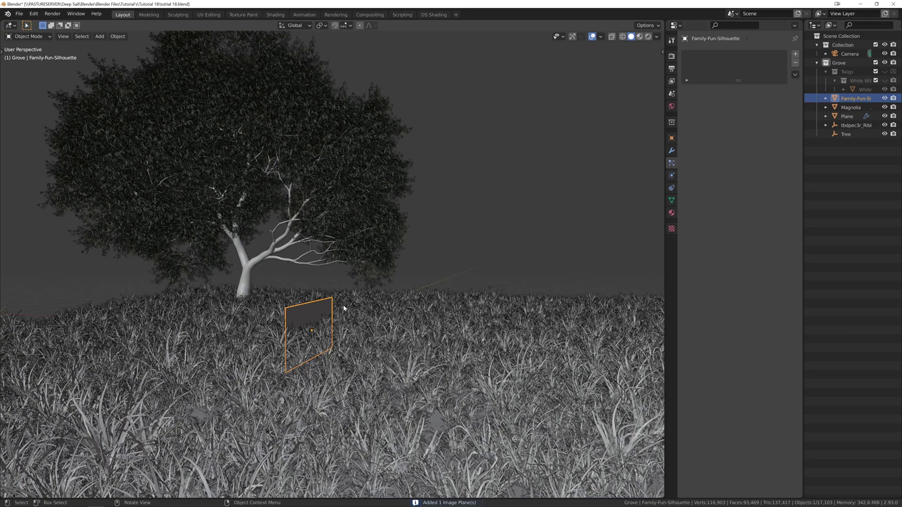
- In top view, rotate the silhouette plane 90° and move it about 4.9' in X and 8.5' in Y
key("KP_7")
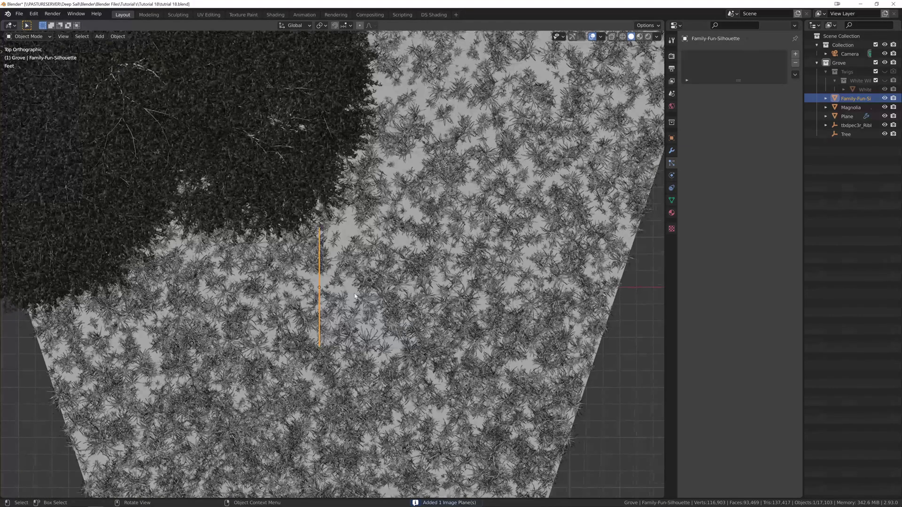
key("r")
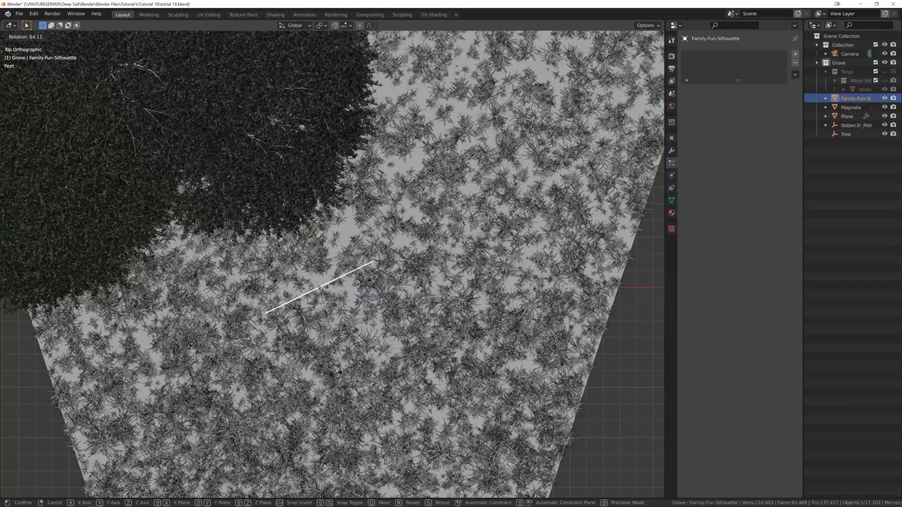
left_click(303, 374)
key("g")
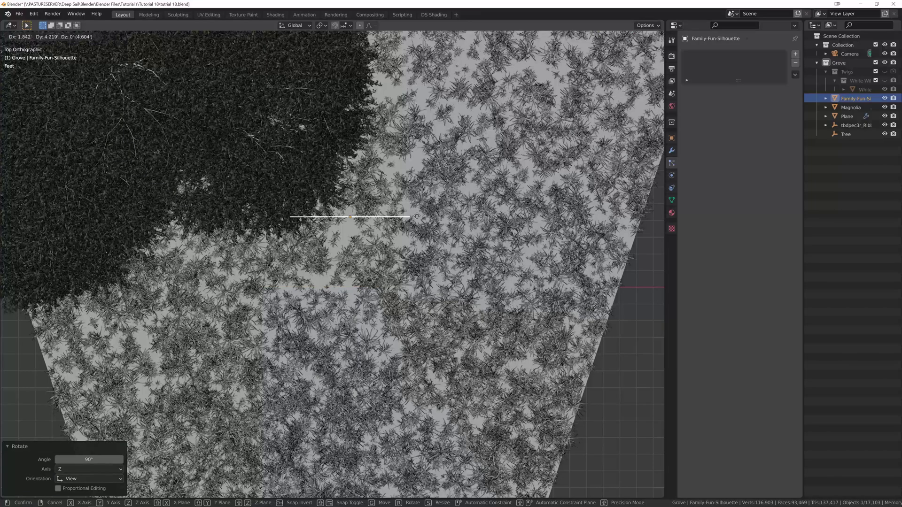
left_click(436, 231)
- In front view, scale the silhouette plane to about twice its size and raise it about 3.7' so its base sits in the grass
key("KP_1")
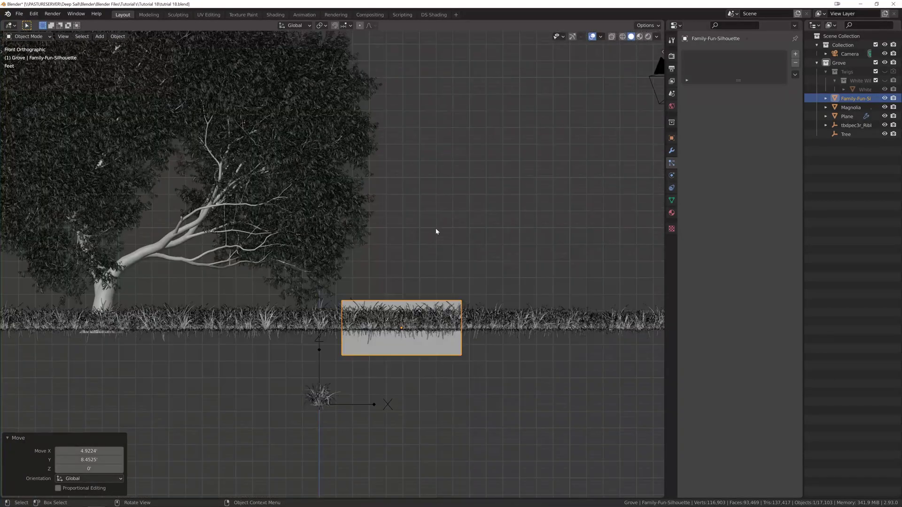
key("s")
left_click(561, 310)
key("g")
left_click(560, 291)
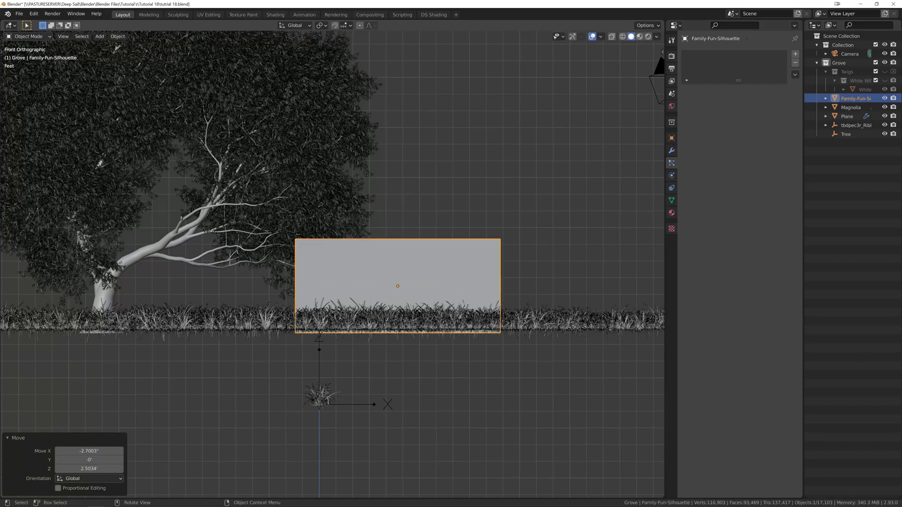
key("s")
left_click(592, 282)
key("g")
left_click(595, 260)
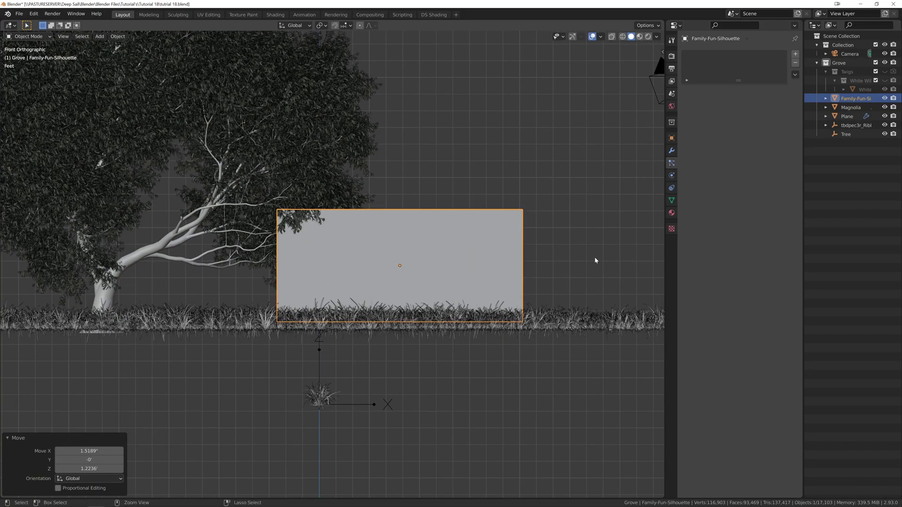
- Pull the camera back along its local Z axis to about Y -38', then shift it about 6.5" left and 1.9' down
key("KP_0")
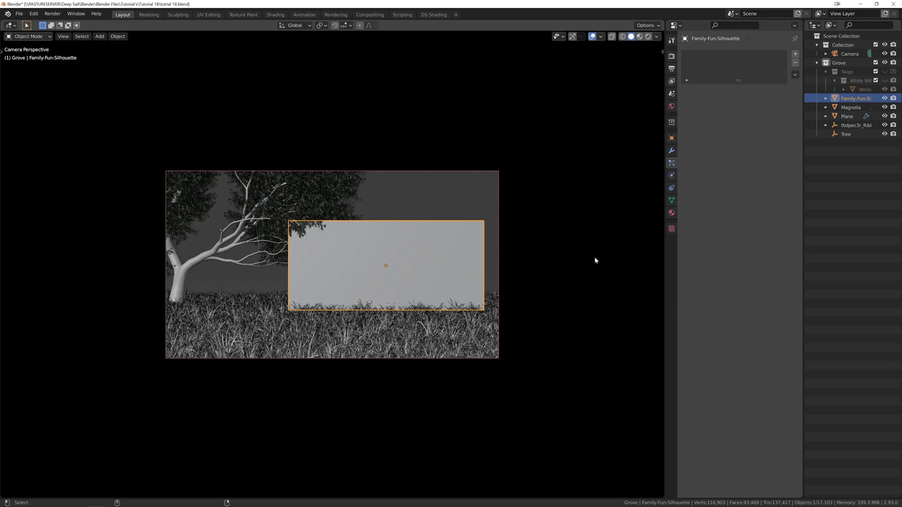
left_click(459, 173)
scroll(460, 221, "up", 3)
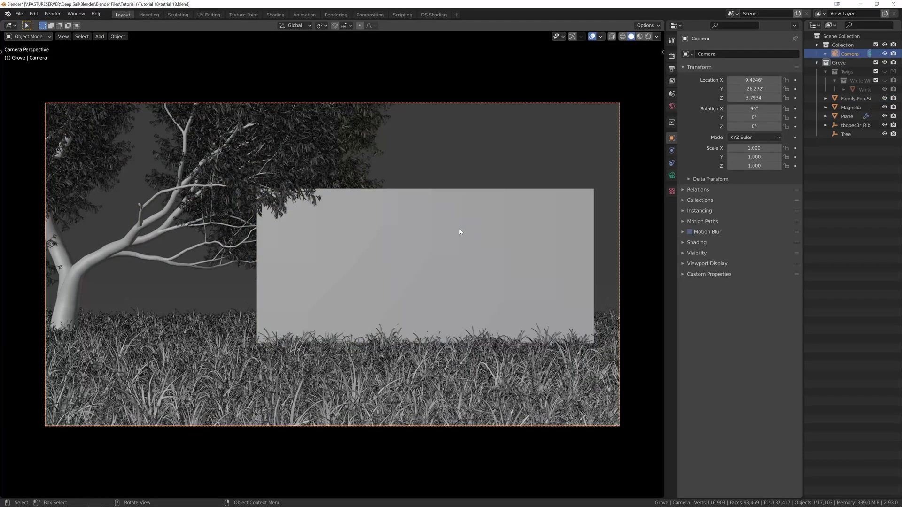
scroll(460, 222, "up", 2)
key("g")
key("z")
key("z")
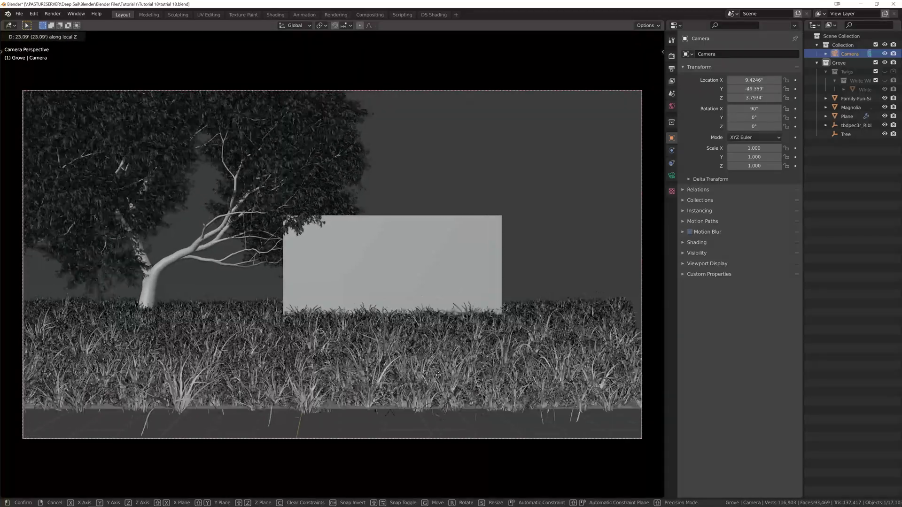
left_click(433, 347)
key("g")
left_click(409, 421)
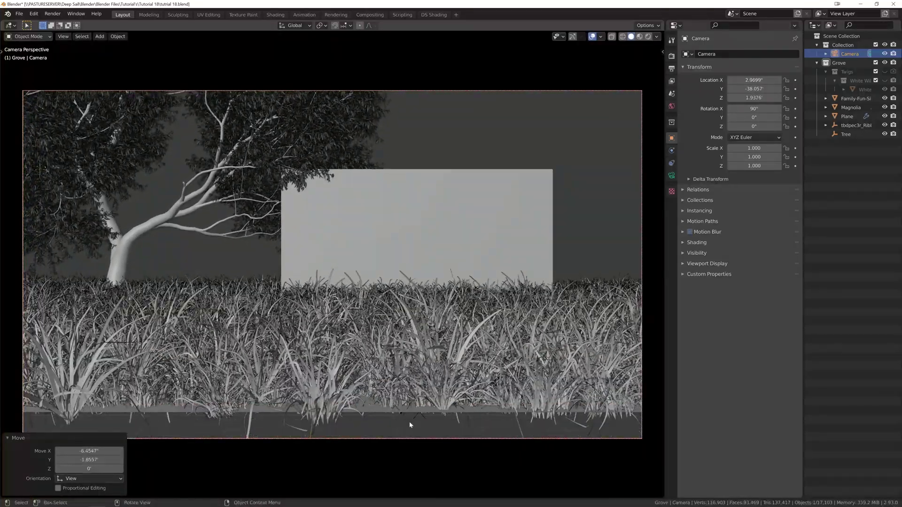
- Move the camera about 4.6' forward along its local Z axis and nudge it about 1.1" to the left
key("g")
key("z")
key("z")
left_click(394, 346)
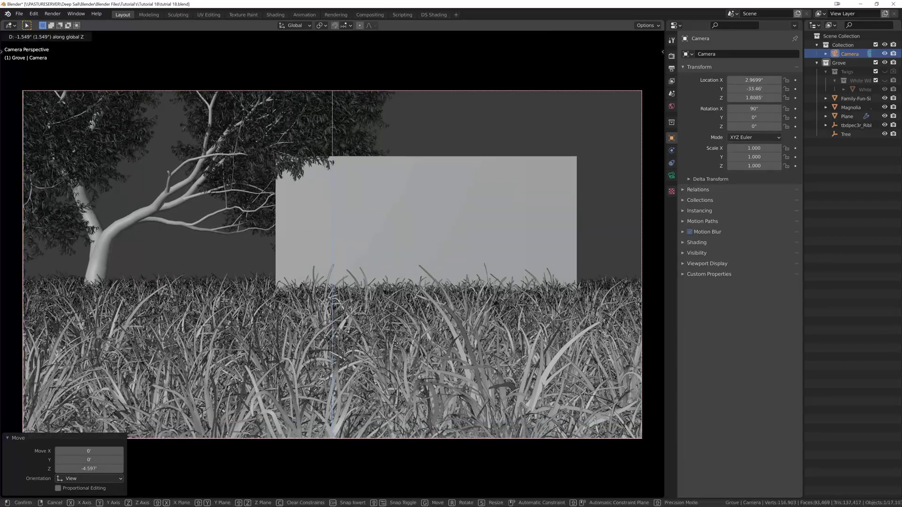
key("g")
left_click(391, 346)
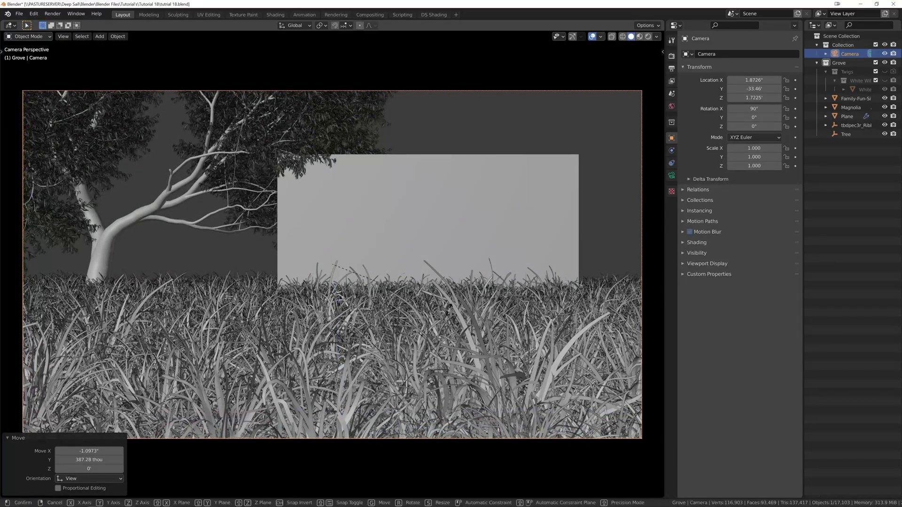
- Tilt the camera upward about 4.09° around its local X axis
key("r")
key("x")
key("x")
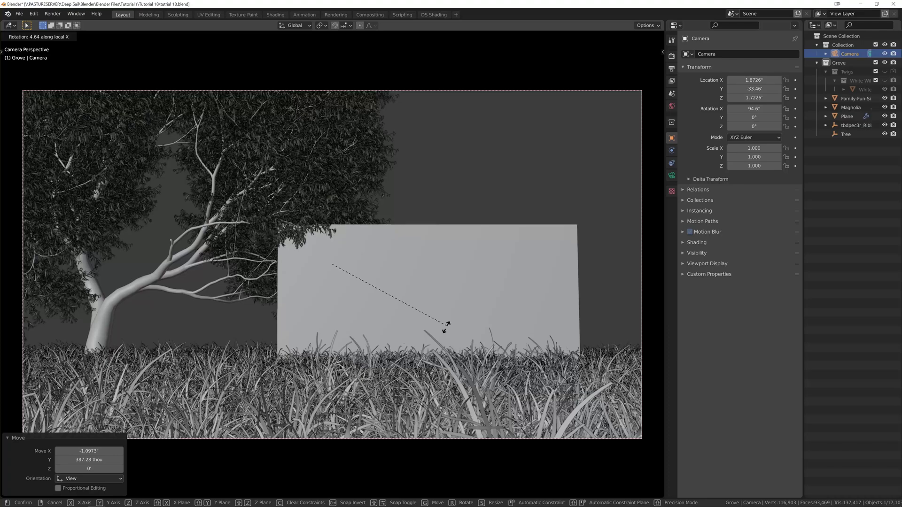
left_click(451, 290)
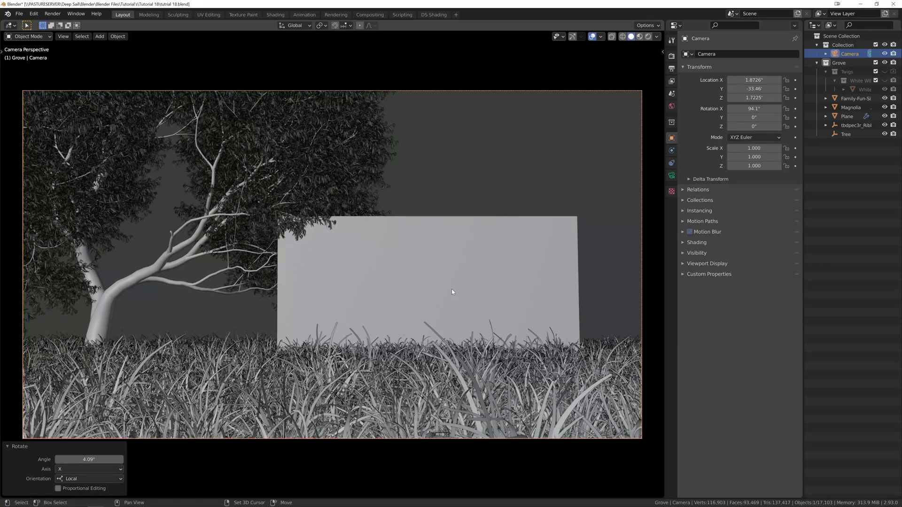
key("r")
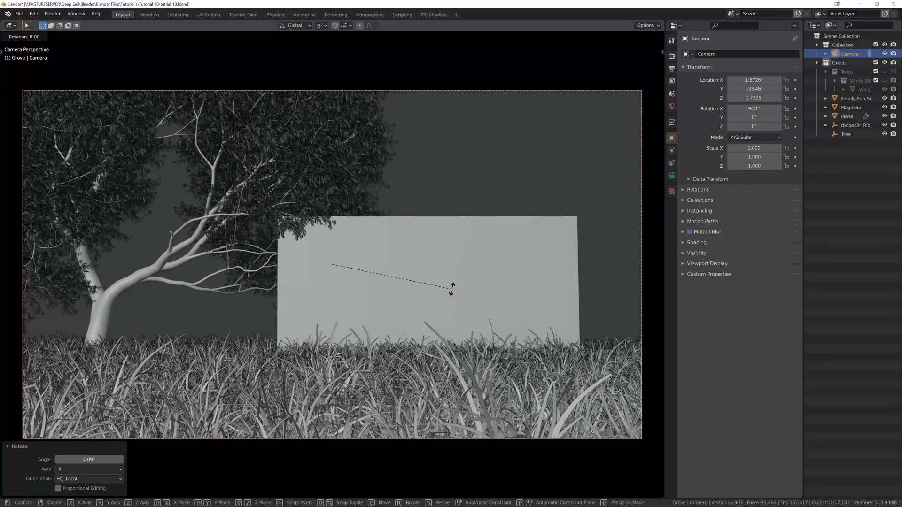
key("x")
key("x")
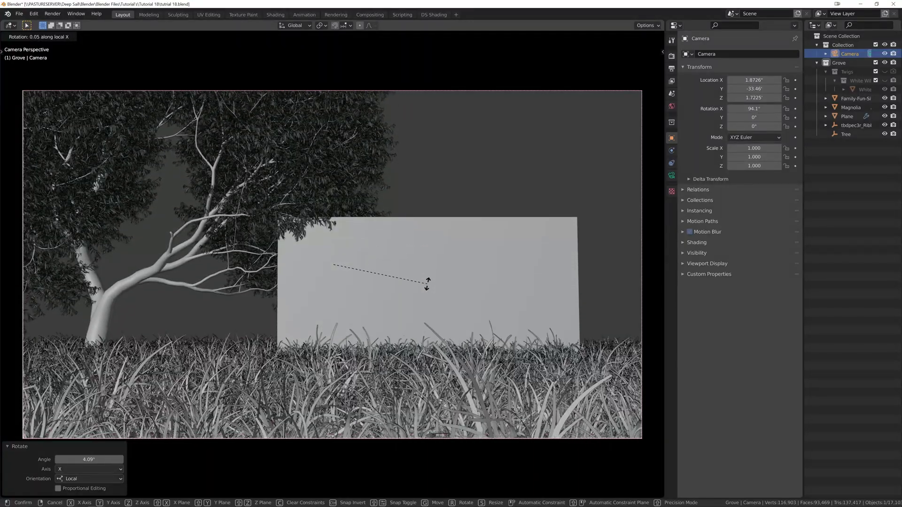
key("x")
key("Escape")
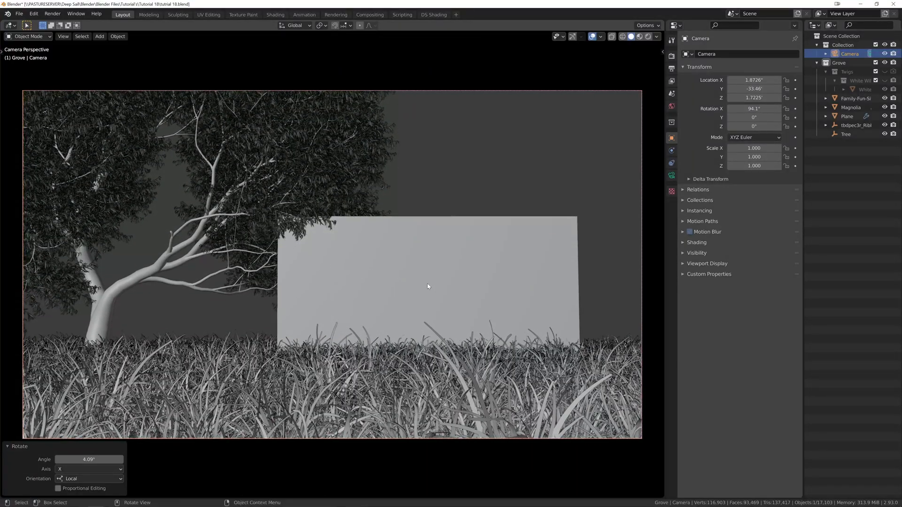
key("r")
key("x")
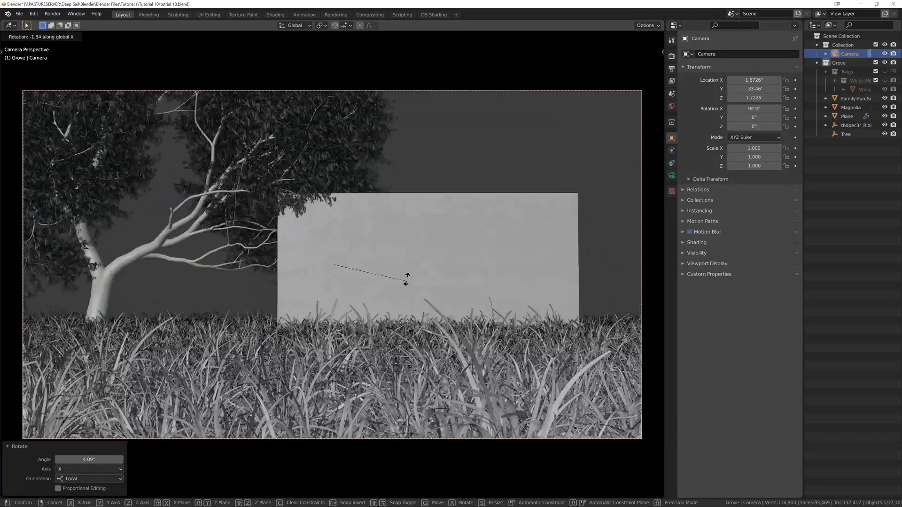
key("Escape")
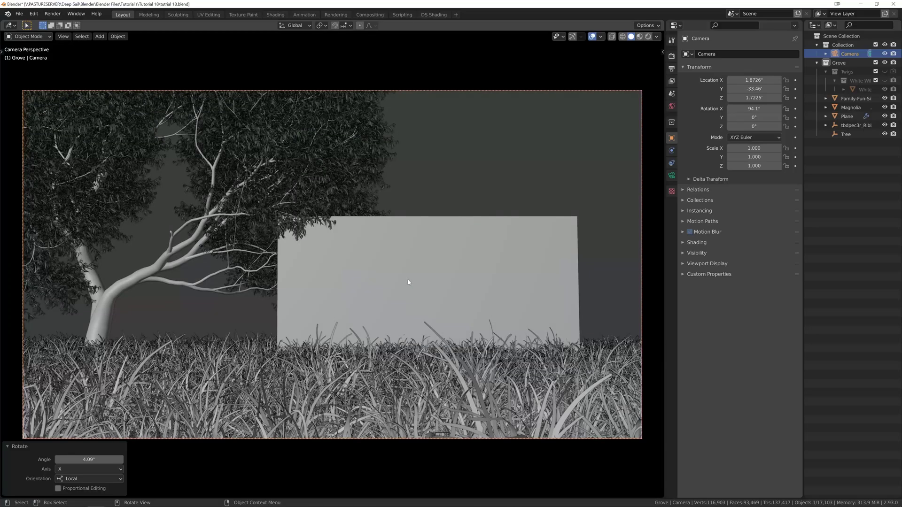
key("r")
key("r")
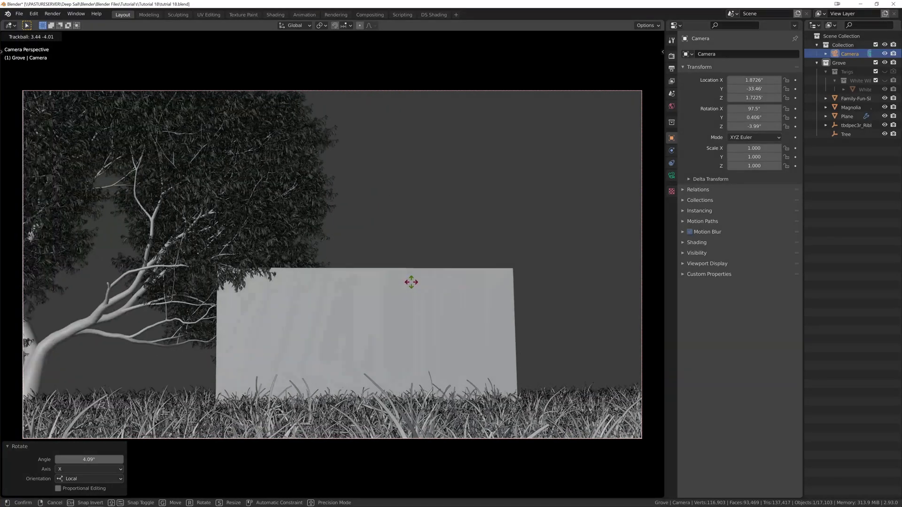
key("Escape")
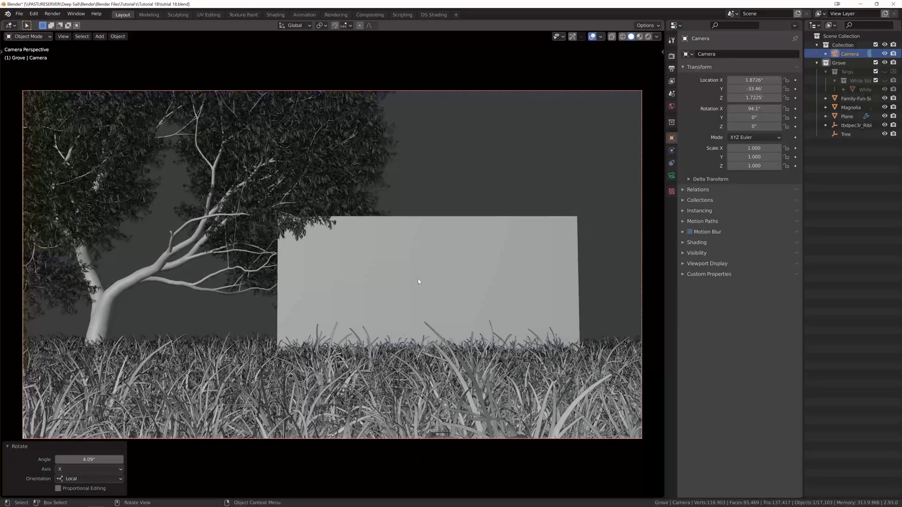
- In top view, move the family silhouette plane about 4.9' back along Y and about 8" along X, then return to camera view
left_click(427, 274)
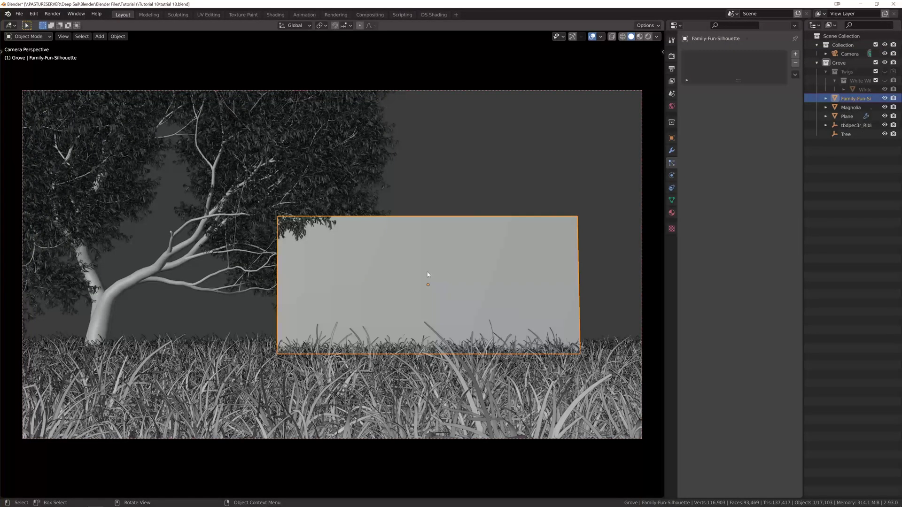
key("KP_7")
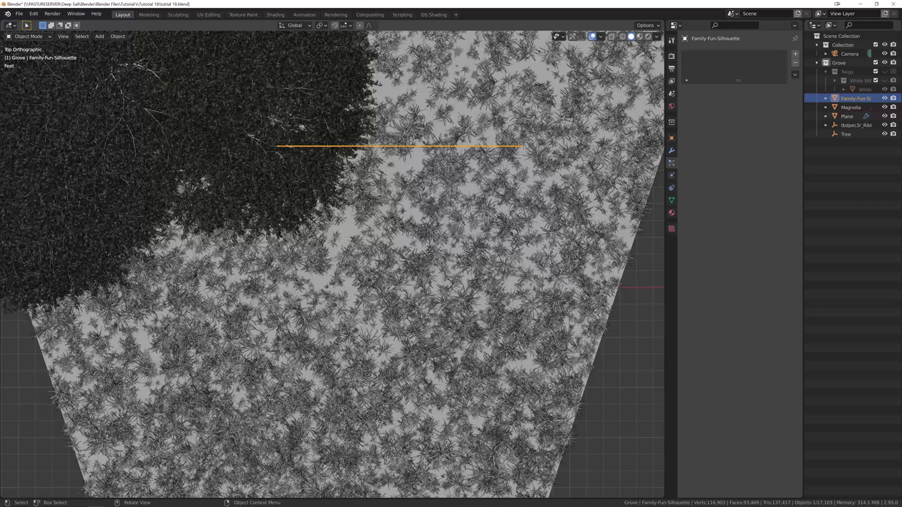
key("g")
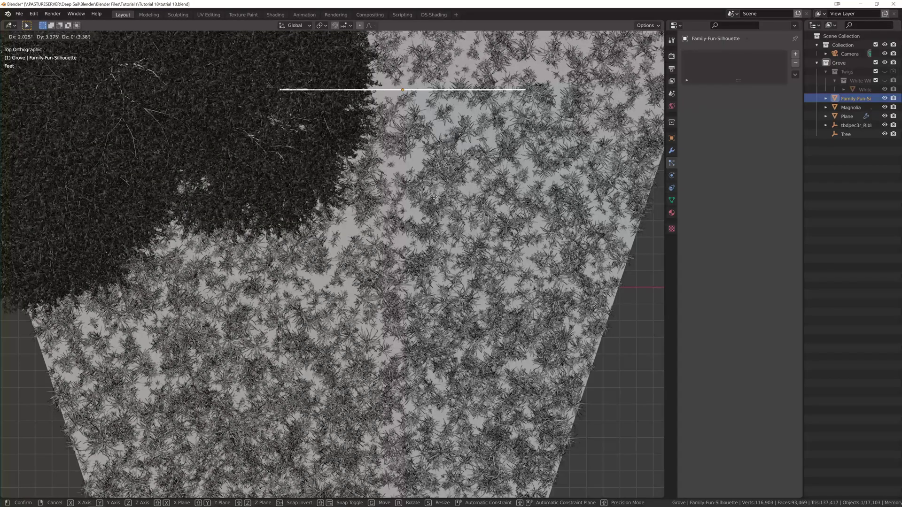
left_click(436, 191)
scroll(437, 187, "down", 5)
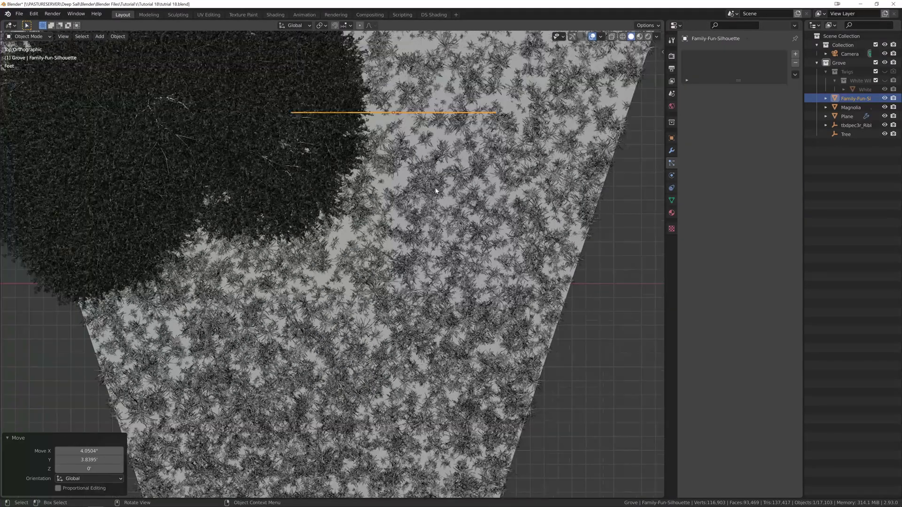
key("g")
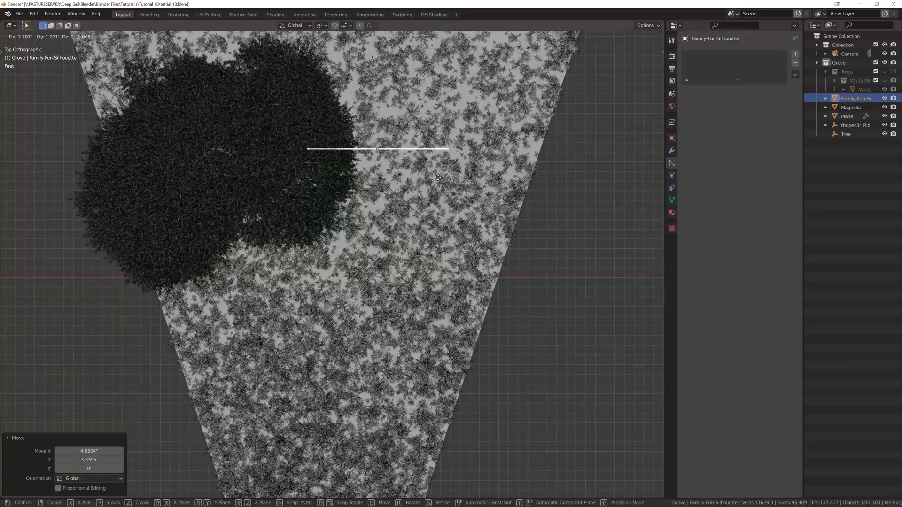
left_click(438, 182)
middle_click_drag(438, 181, 439, 181)
key("KP_0")
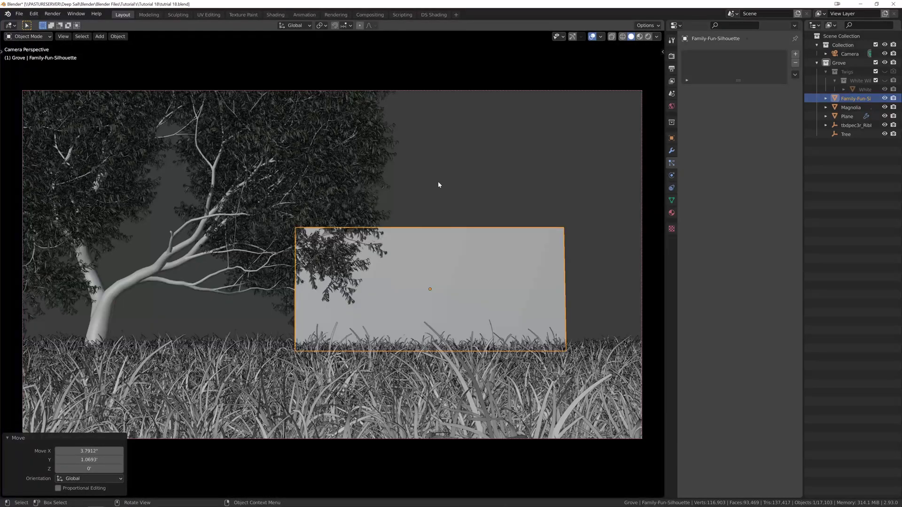
- Display texture colors in the solid viewport and raise the silhouette plane about 1.5" along Z
left_click(656, 36)
left_click(685, 154)
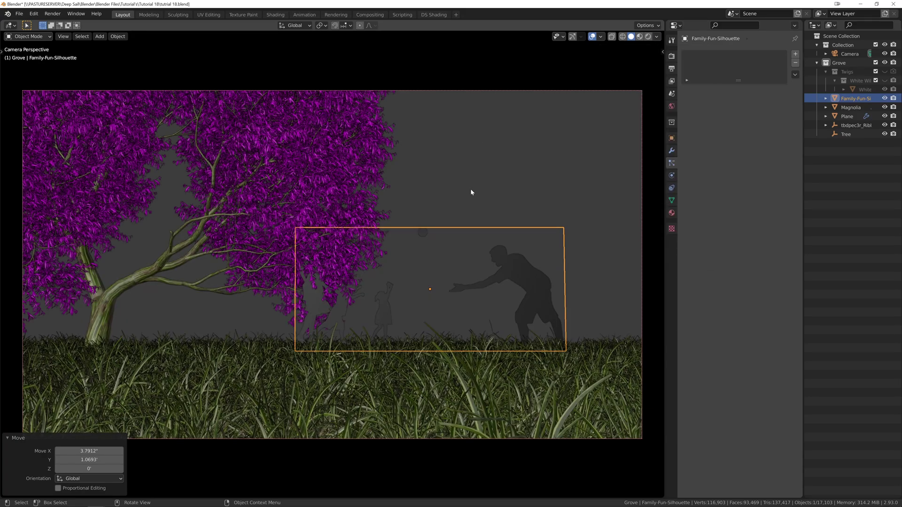
key("g")
key("z")
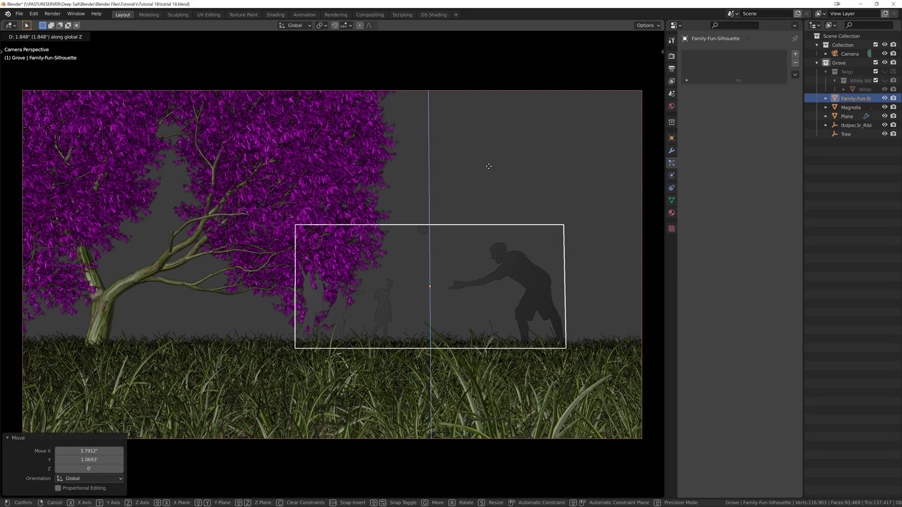
left_click(488, 172)
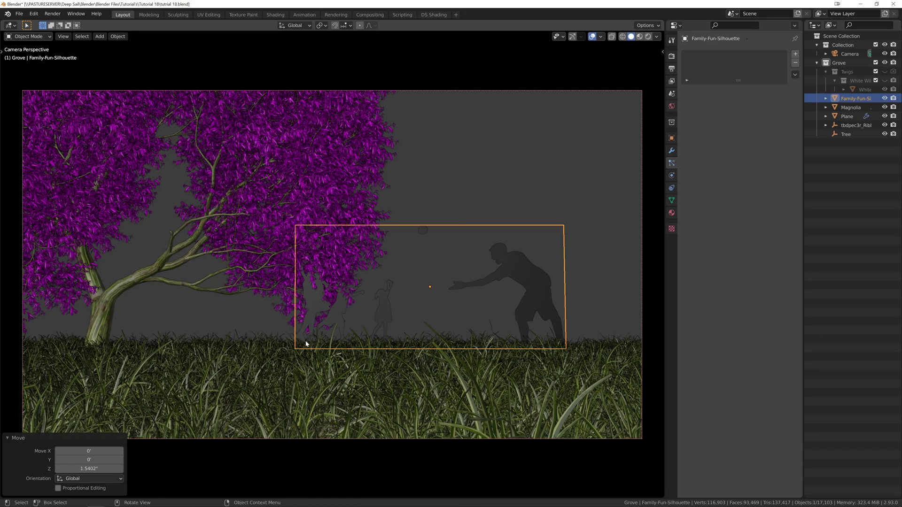
- Lower the silhouette plane about 1.7" along Z and scale it up by about 1.075
key("g")
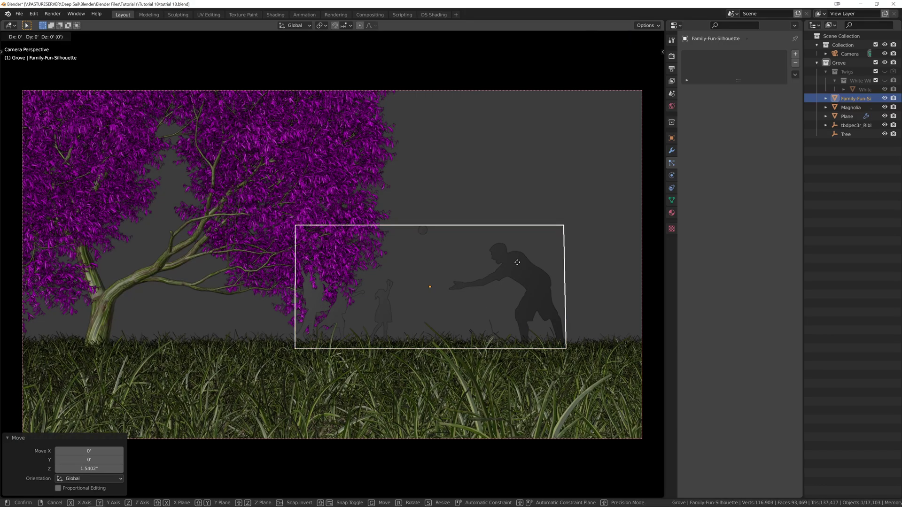
key("z")
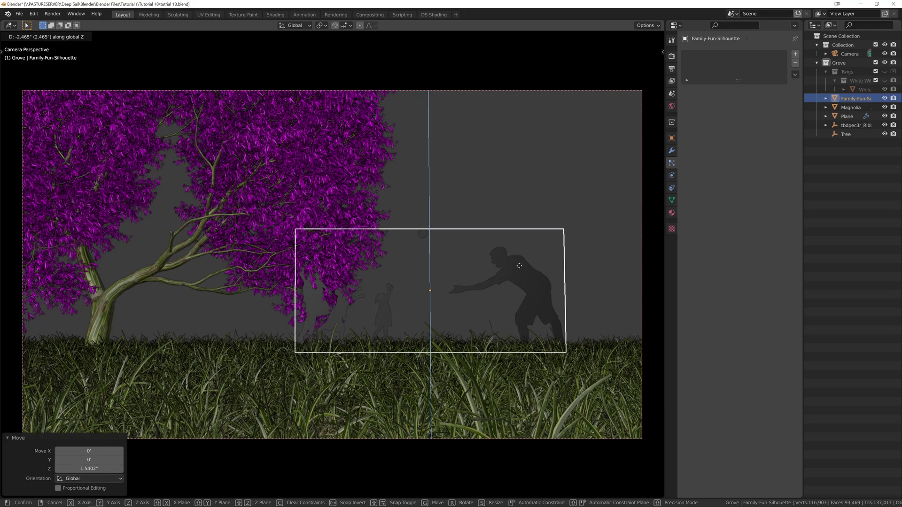
left_click(519, 267)
key("s")
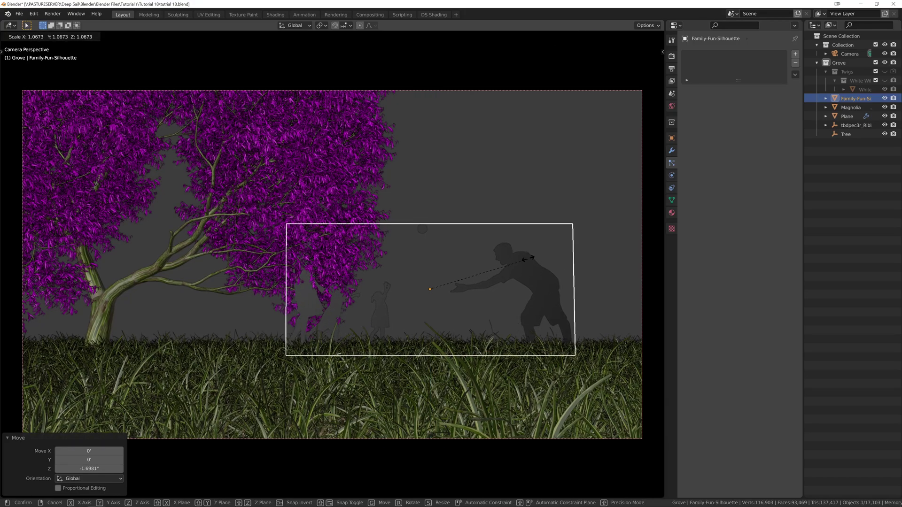
left_click(528, 258)
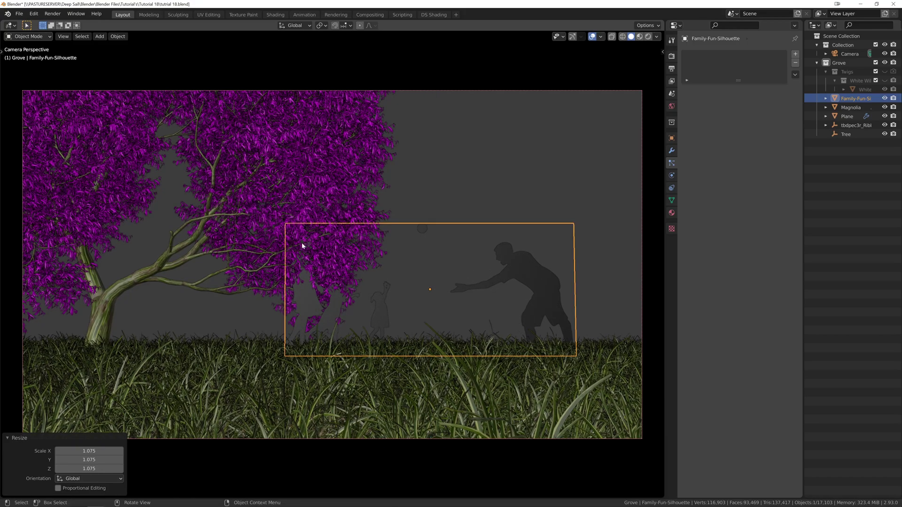
- Rotate the Magnolia tree about 21.7° around the global Z axis
left_click(202, 241)
key("r")
key("z")
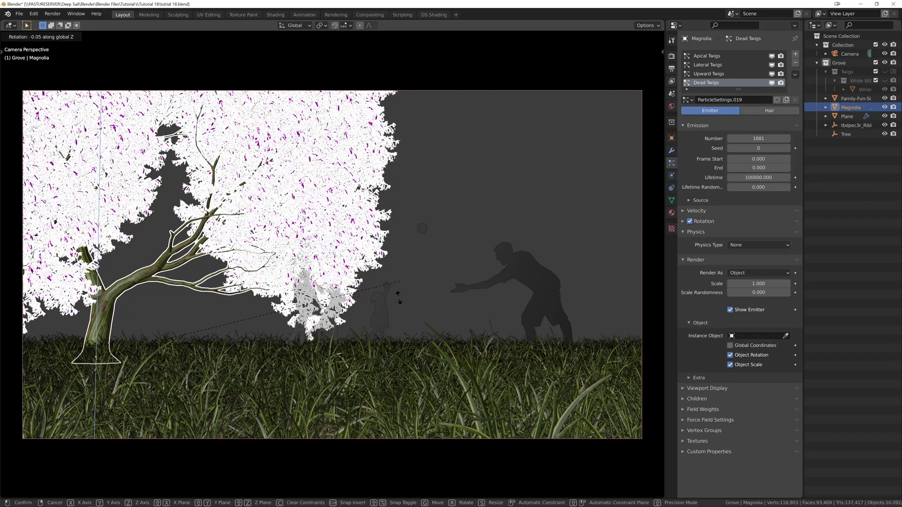
left_click(305, 210)
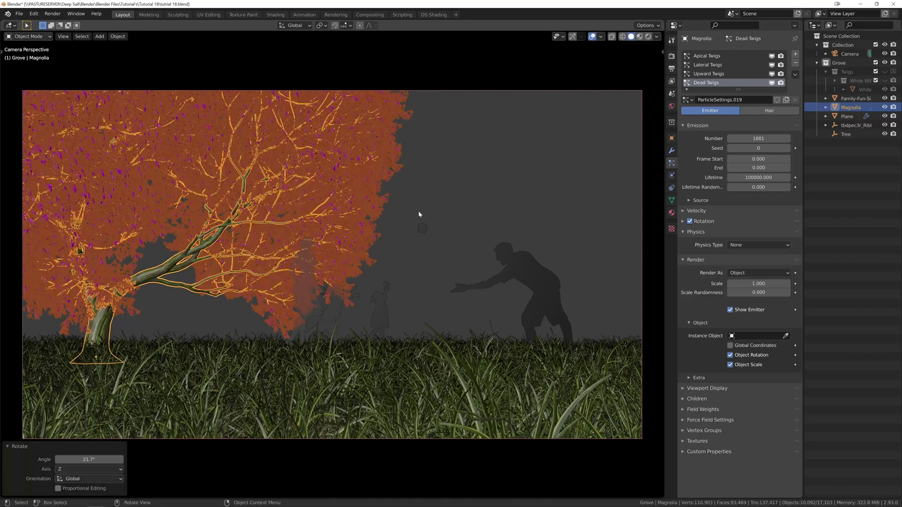
- Trackball-rotate the silhouette plane by about 6.4° and 1.74°, then level it with a tiny rotation in the camera view
left_click(472, 251)
left_click(526, 274)
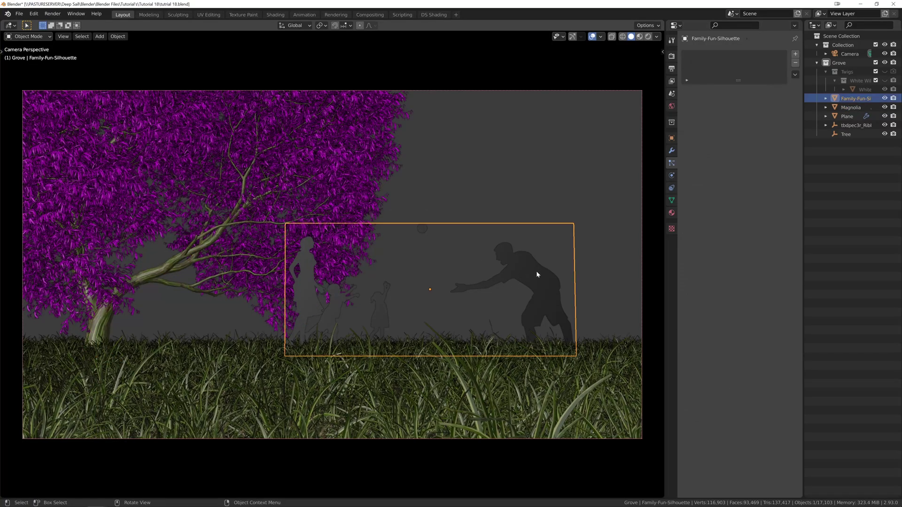
key("r")
key("r")
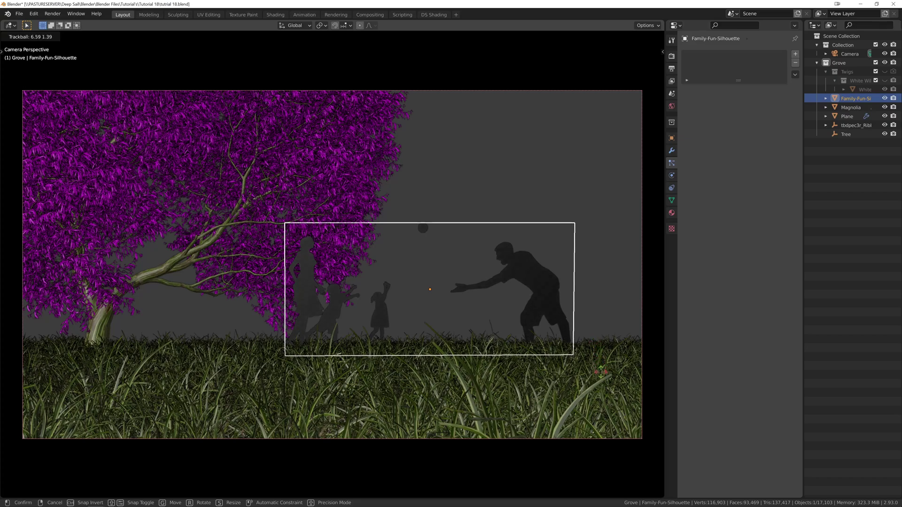
left_click(597, 328)
key("r")
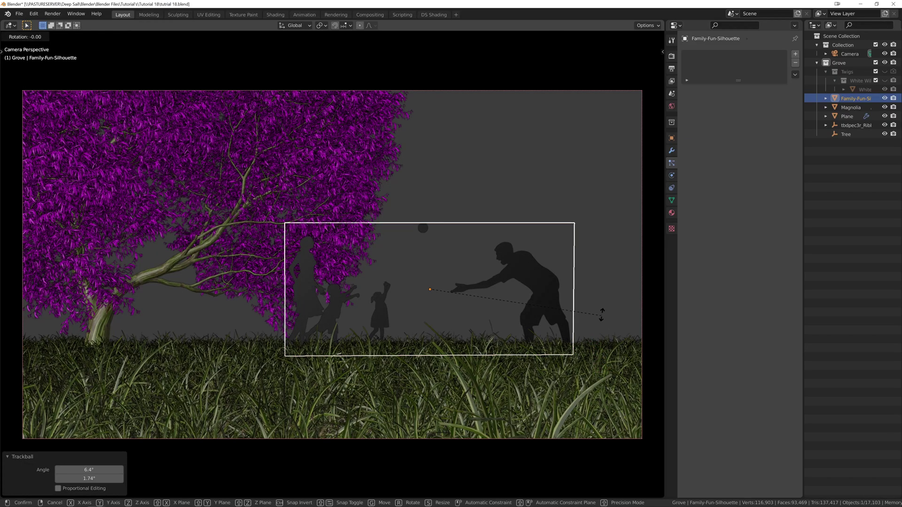
left_click(602, 317)
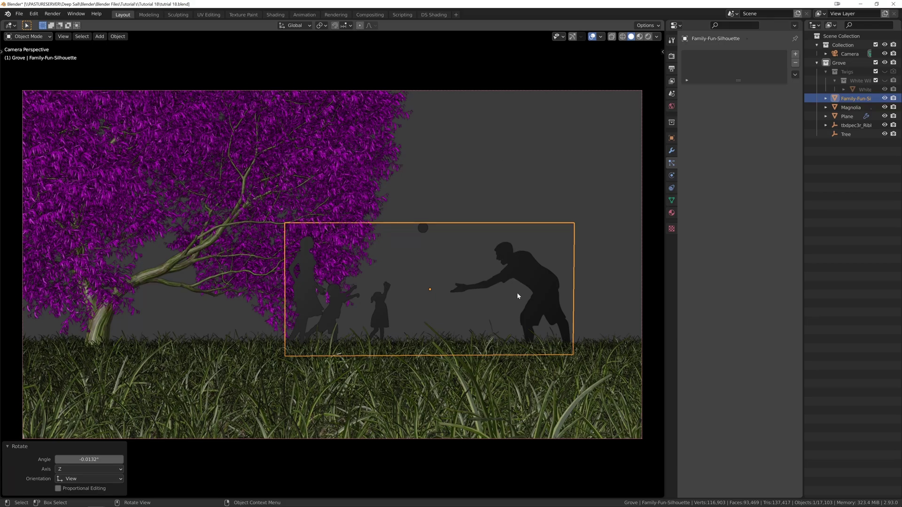
- Shift the silhouette plane about 0.9" along negative X and, in right view, rotate it about 0.5°, then return to camera view
key("g")
left_click(541, 295)
key("KP_0")
key("KP_3")
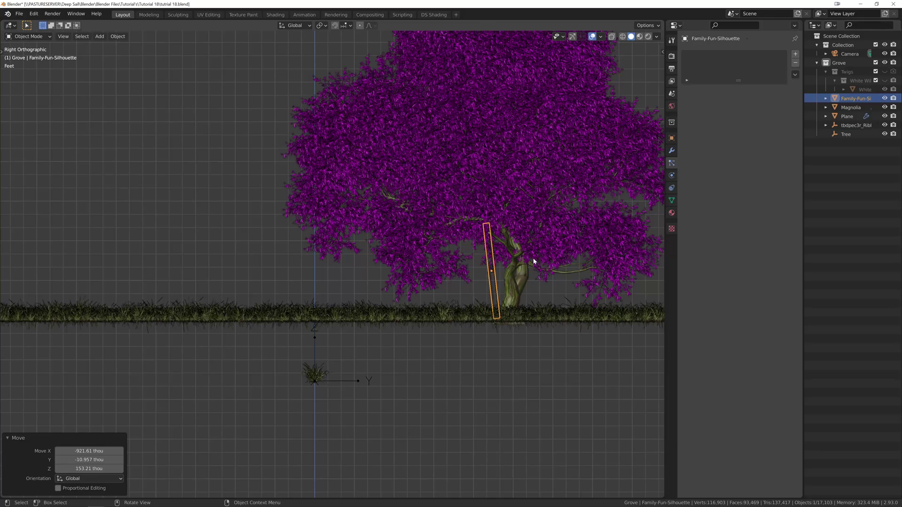
key("r")
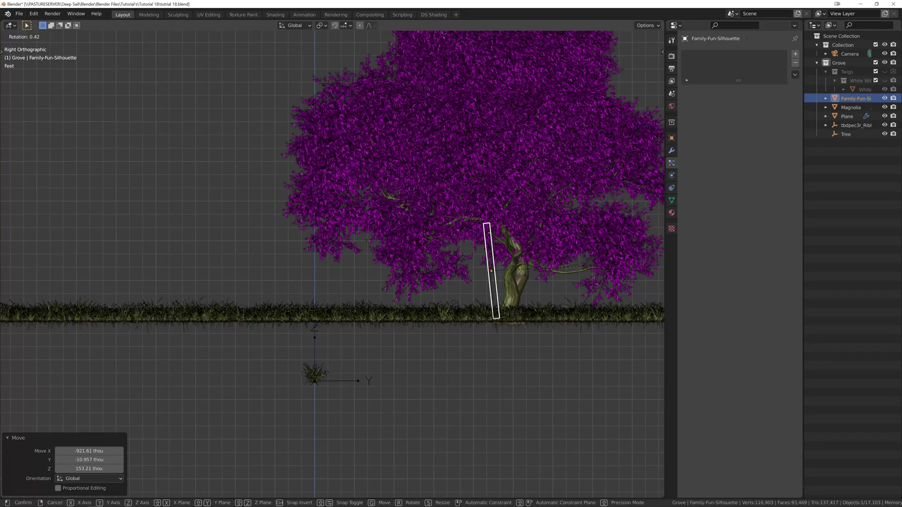
left_click(614, 270)
key("KP_0")
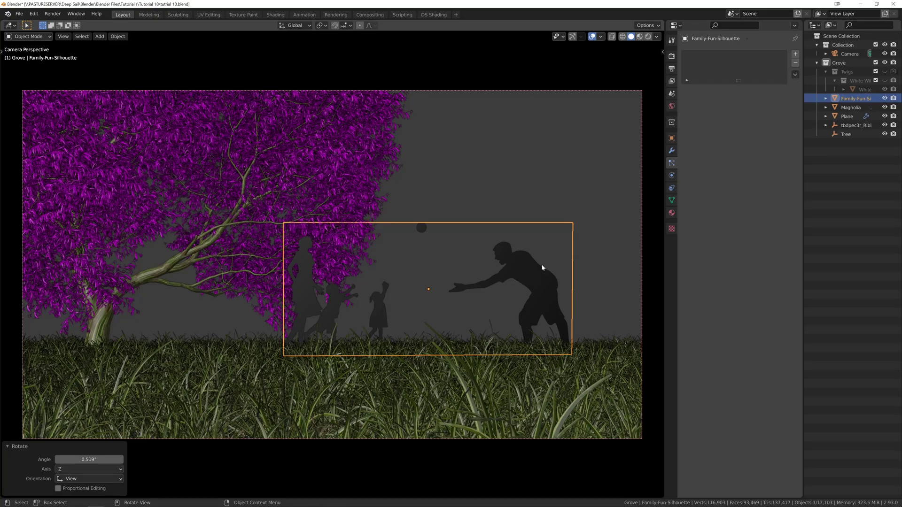
- Set the world background color to an Environment Texture using 059_hdrmaps_com_free.exr from the Sky HDR'S folder
left_click(672, 106)
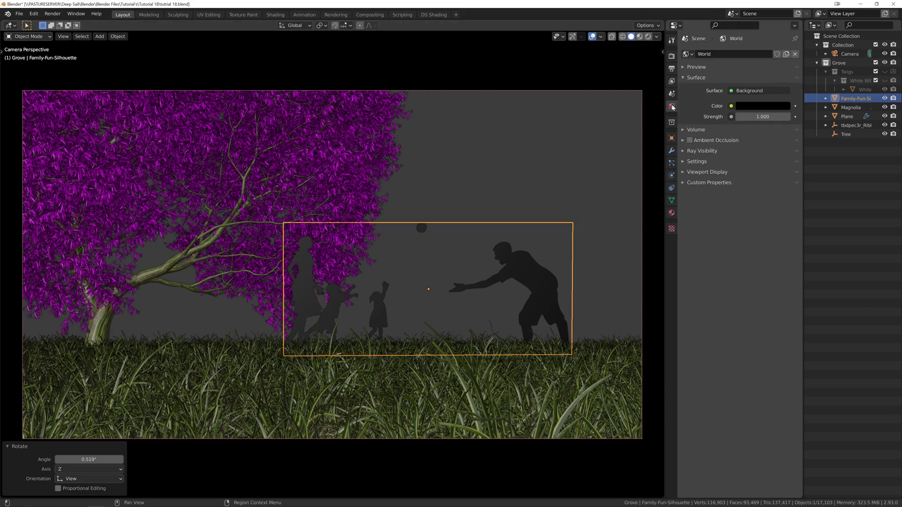
left_click(731, 106)
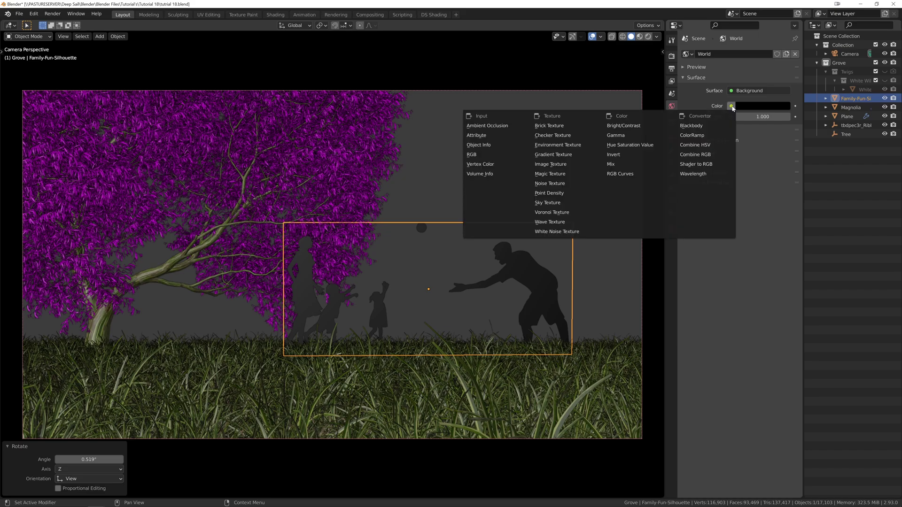
left_click(595, 150)
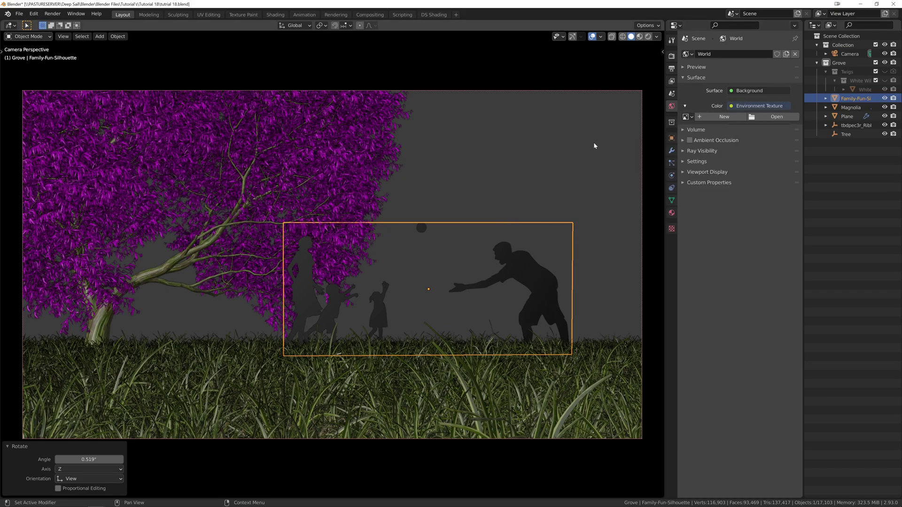
left_click(776, 117)
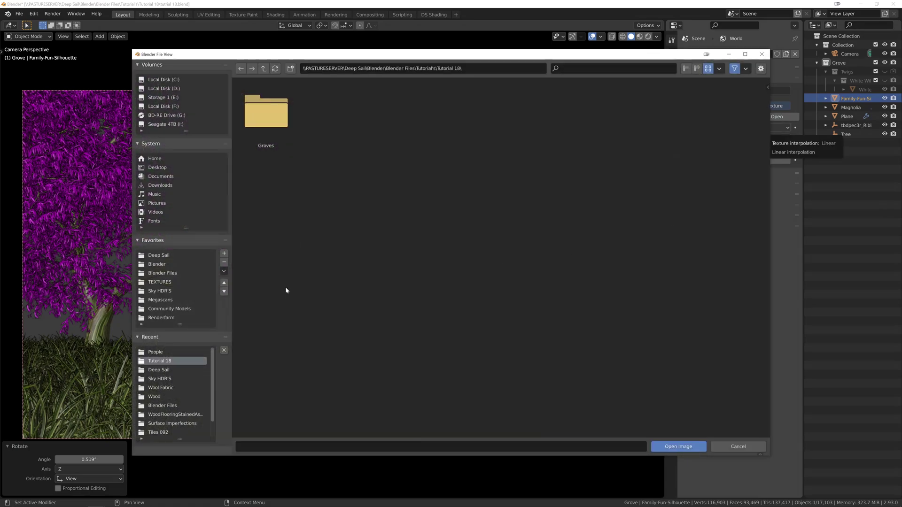
left_click(177, 291)
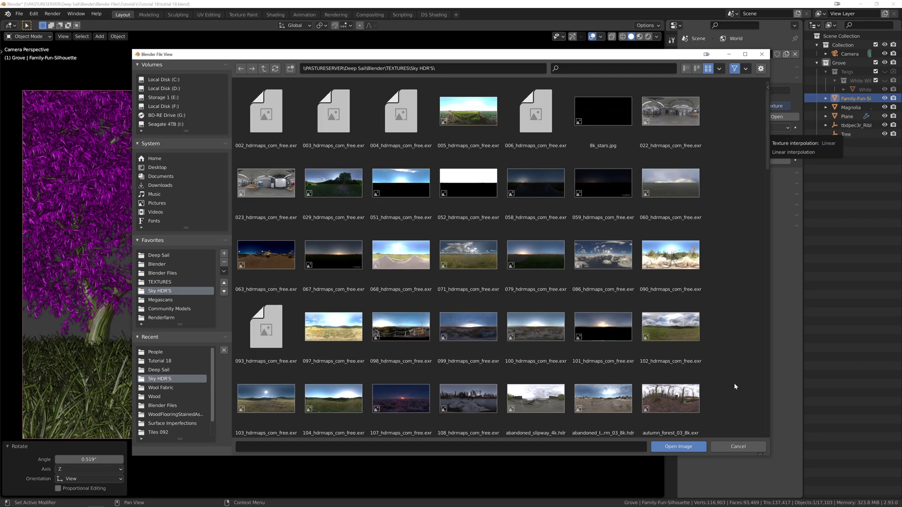
left_click(604, 193)
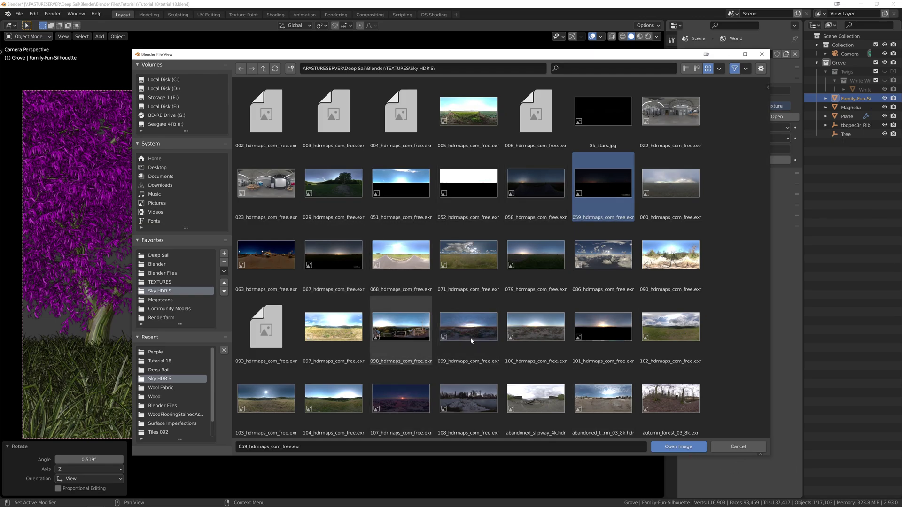
left_click(695, 447)
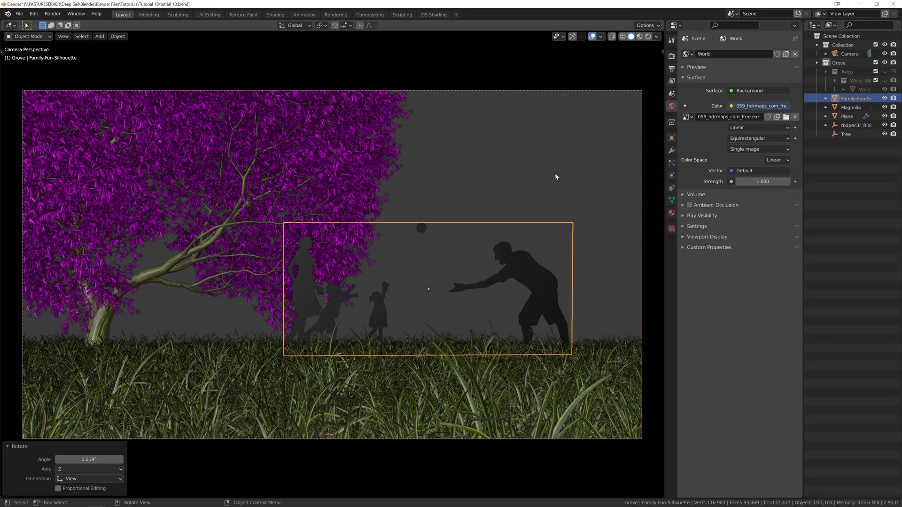
- Save the Blender file and select the camera
key("ctrl+s")
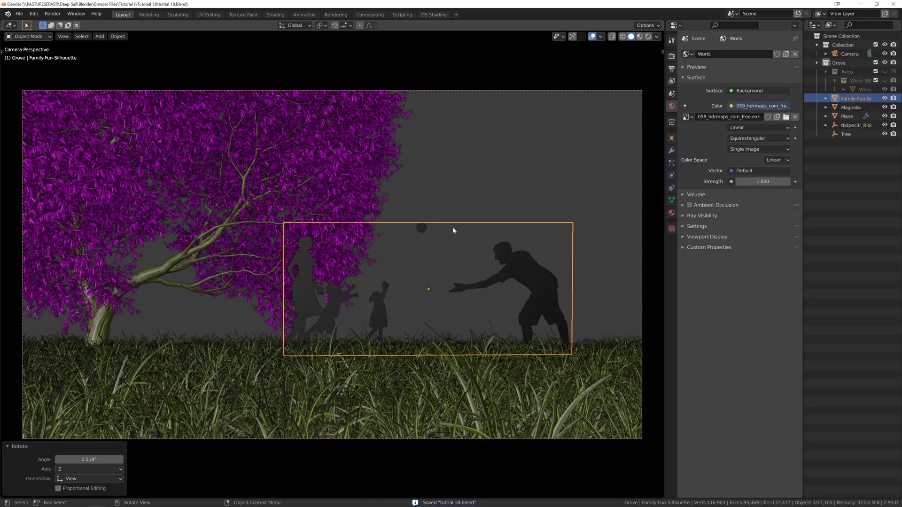
left_click(610, 90)
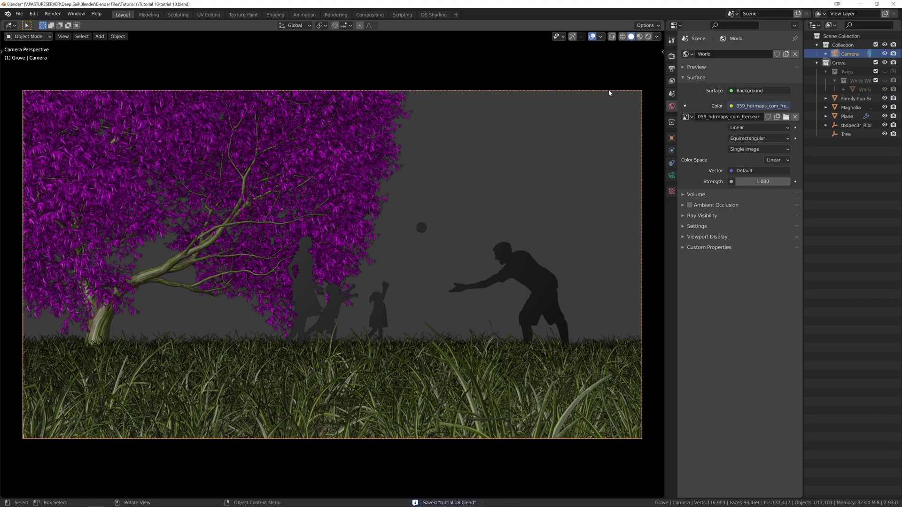
- Preview the scene in rendered shading and replace the grass ground plane's material with Material Main
left_click(673, 56)
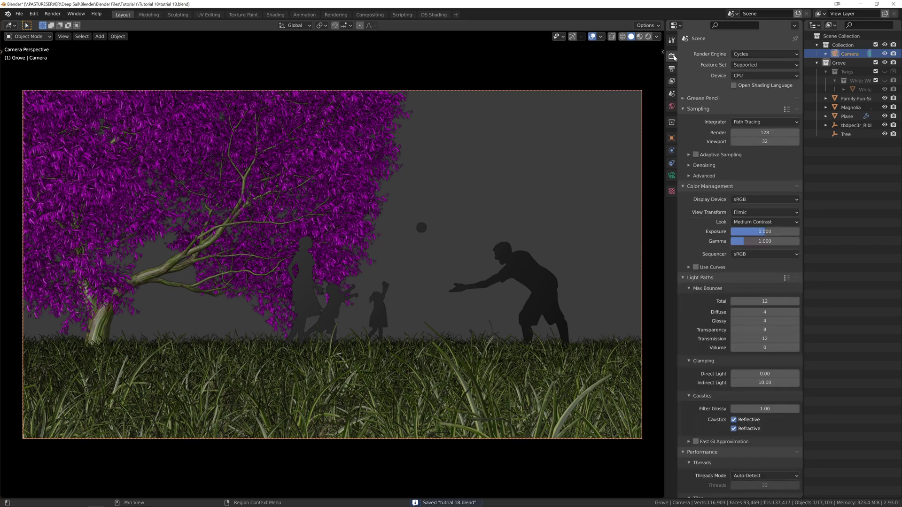
left_click(648, 37)
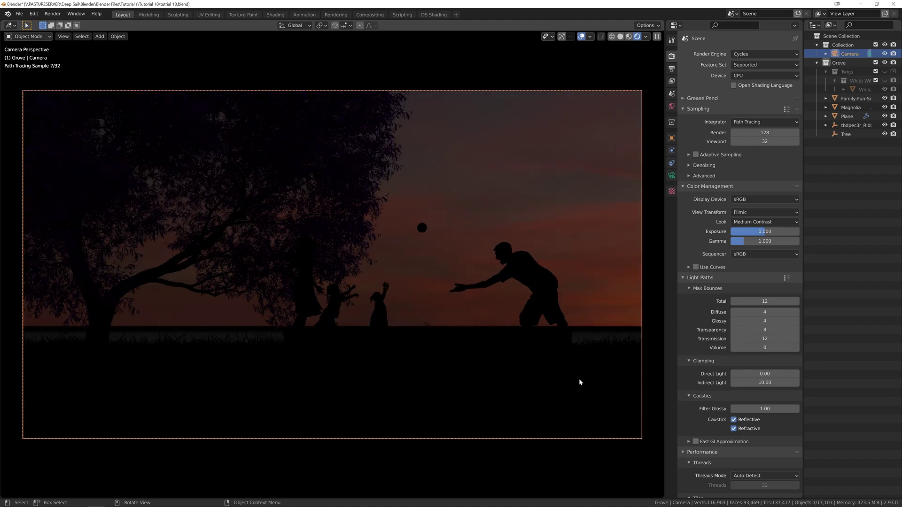
left_click(203, 349)
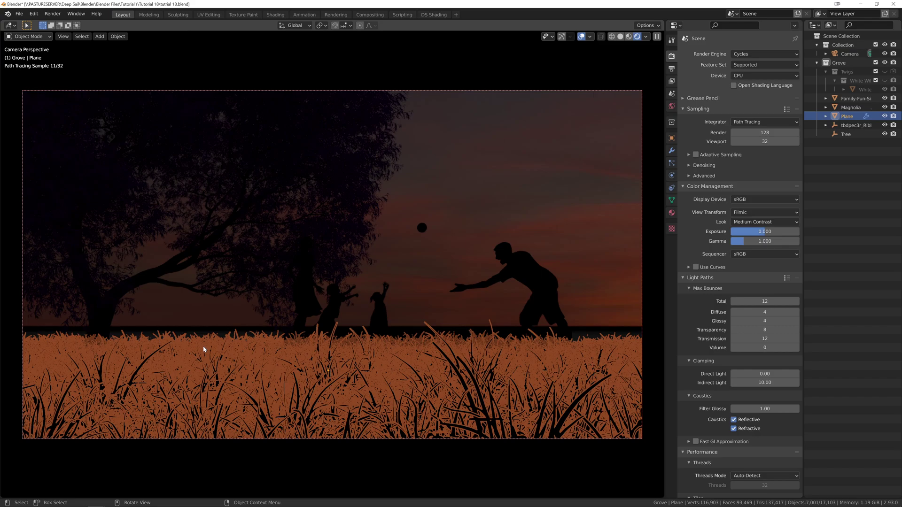
left_click(672, 214)
left_click(698, 83)
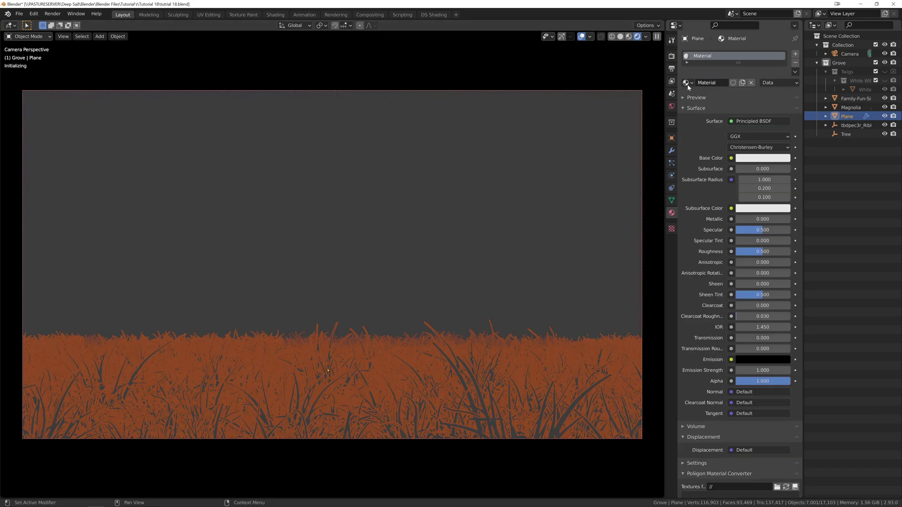
left_click(686, 83)
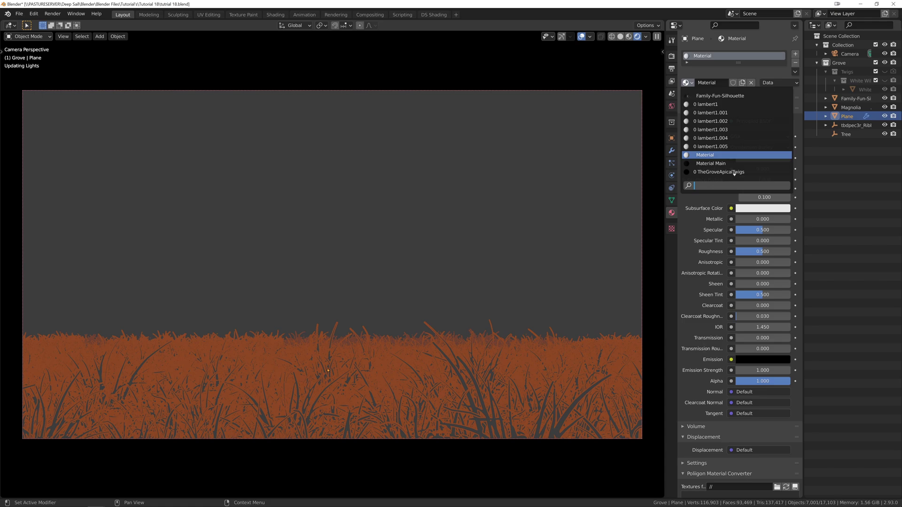
left_click(716, 164)
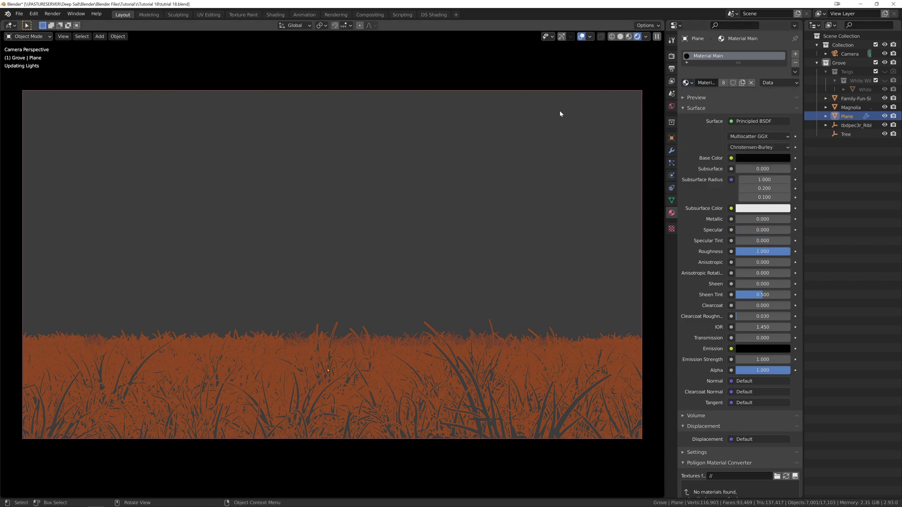
- Select the camera and return the viewport to solid shading
left_click(557, 91)
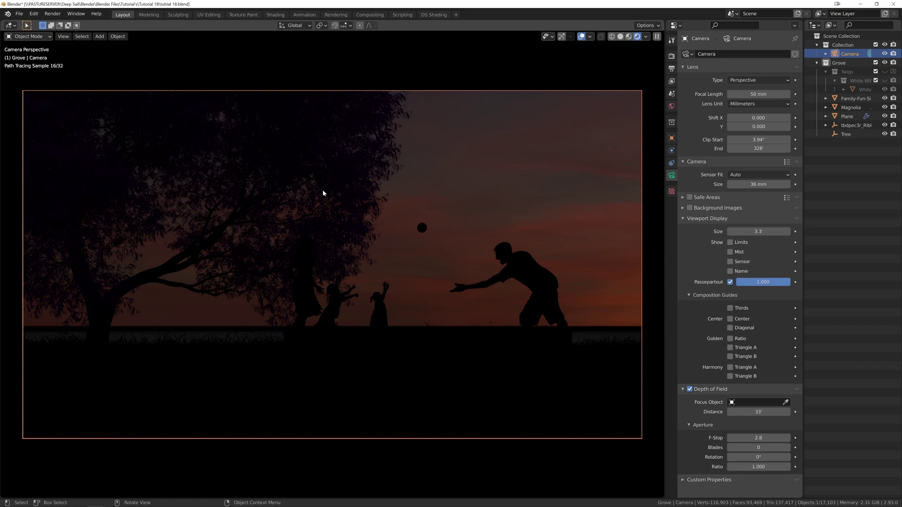
key("z")
left_click(380, 192)
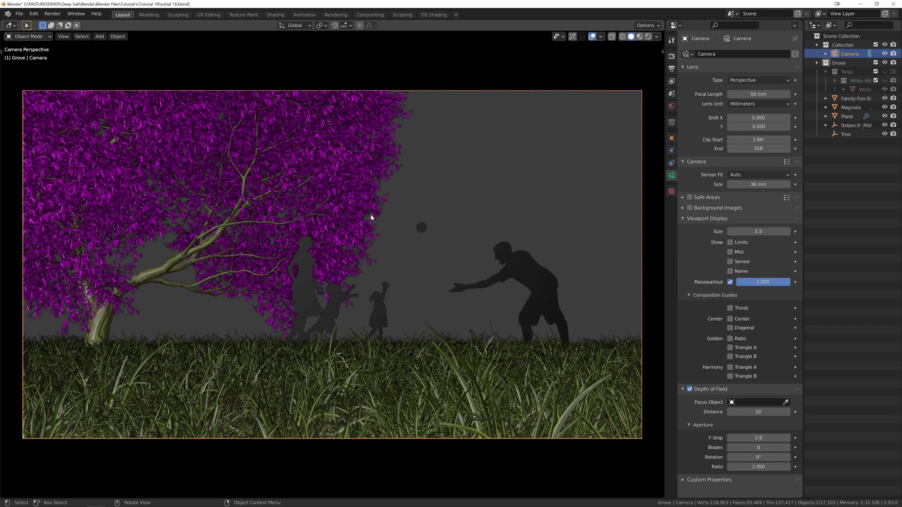
- Replace both the WhiteWillowTwig and WhiteWillowLeaves materials on the white willow twig object with Material Main
middle_click_drag(462, 231, 435, 199)
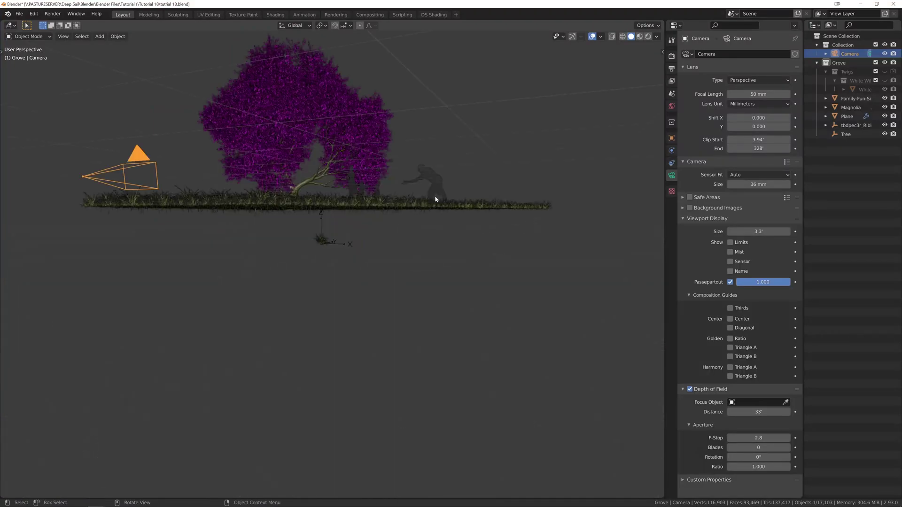
left_click(863, 90)
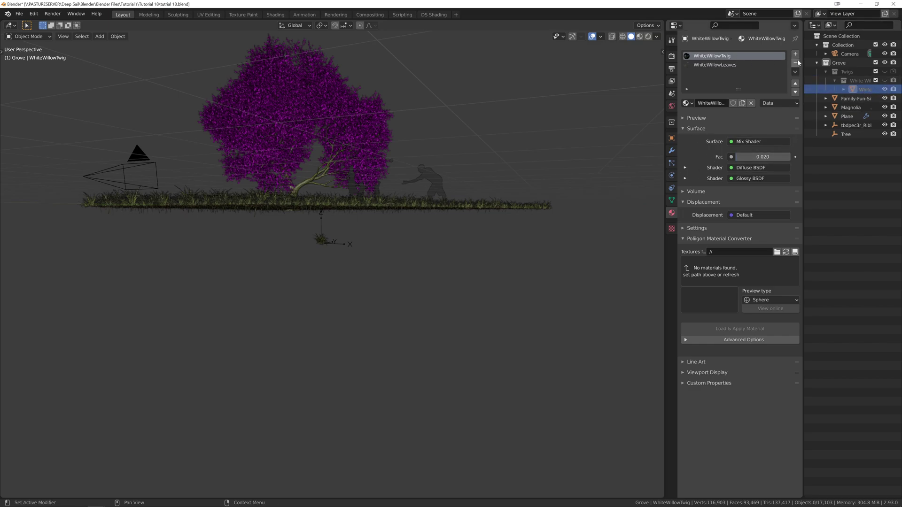
left_click(686, 102)
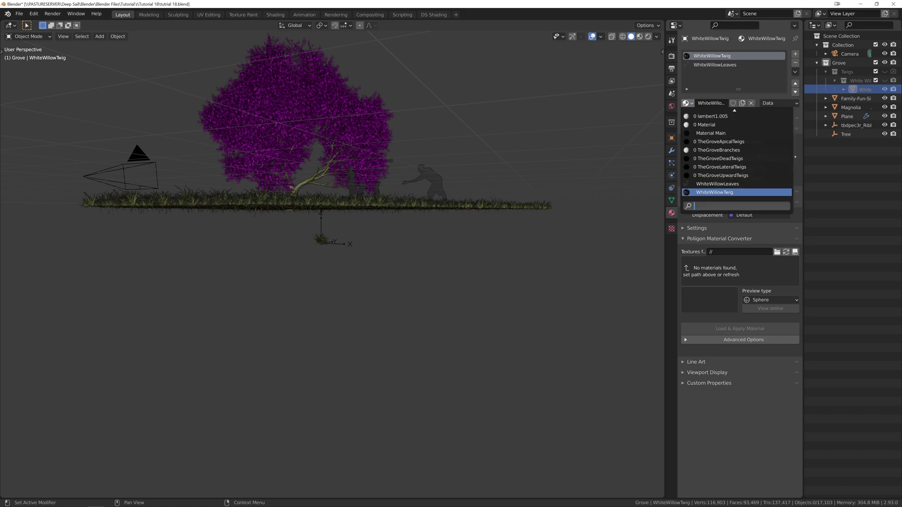
left_click(711, 133)
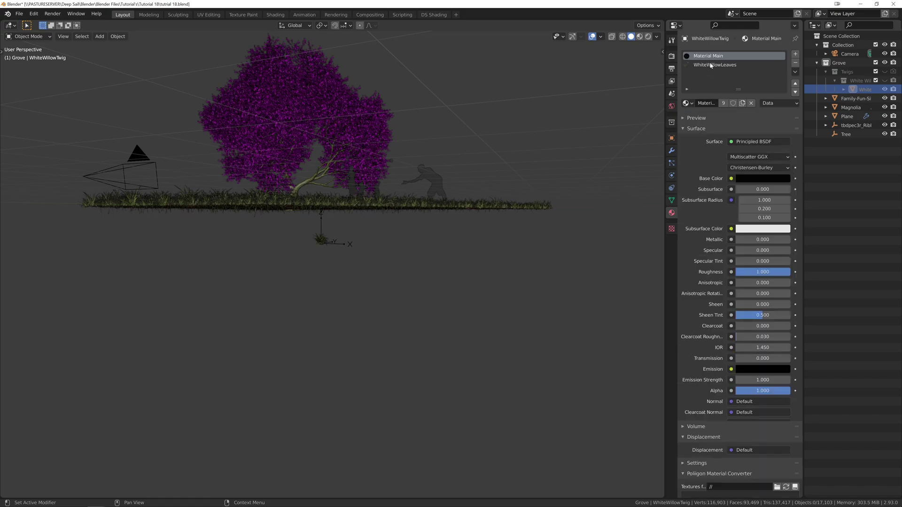
left_click(715, 64)
left_click(685, 103)
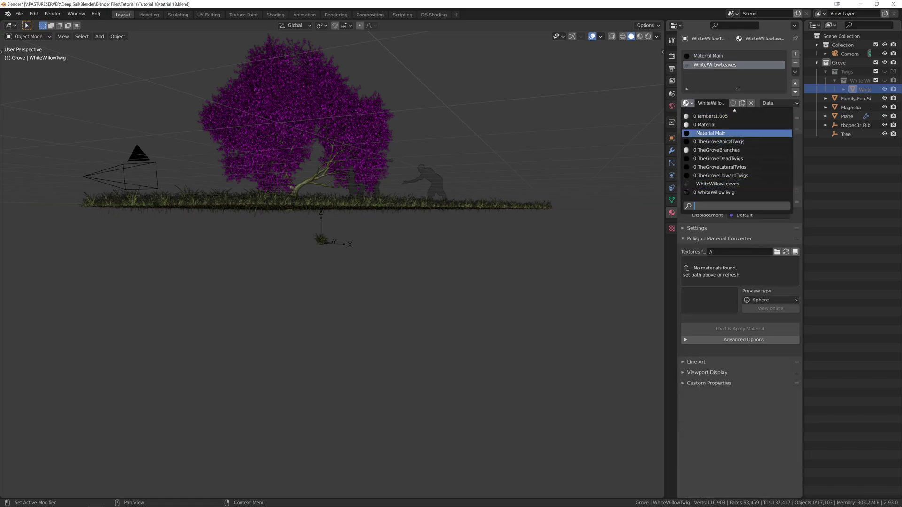
left_click(711, 133)
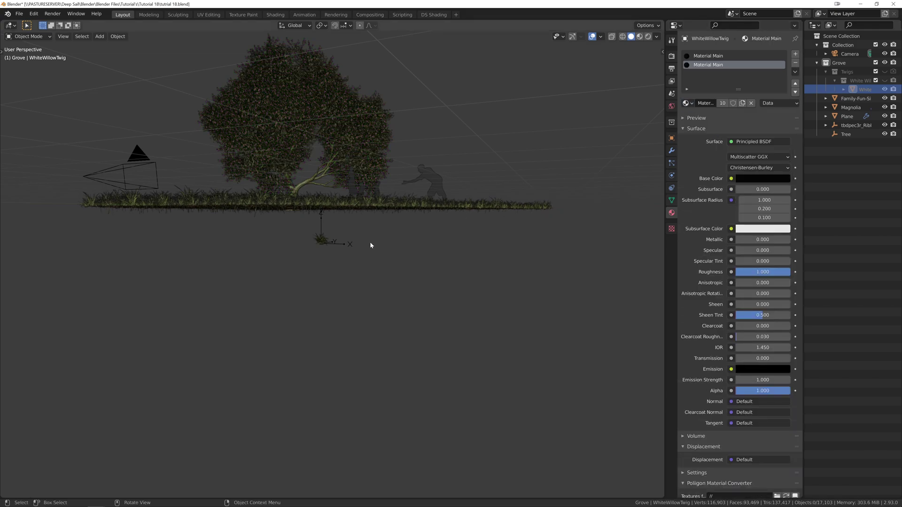
- Split the 3D viewport horizontally and turn the upper area into a Shader Editor showing the World nodes
middle_click_drag(352, 241, 403, 284)
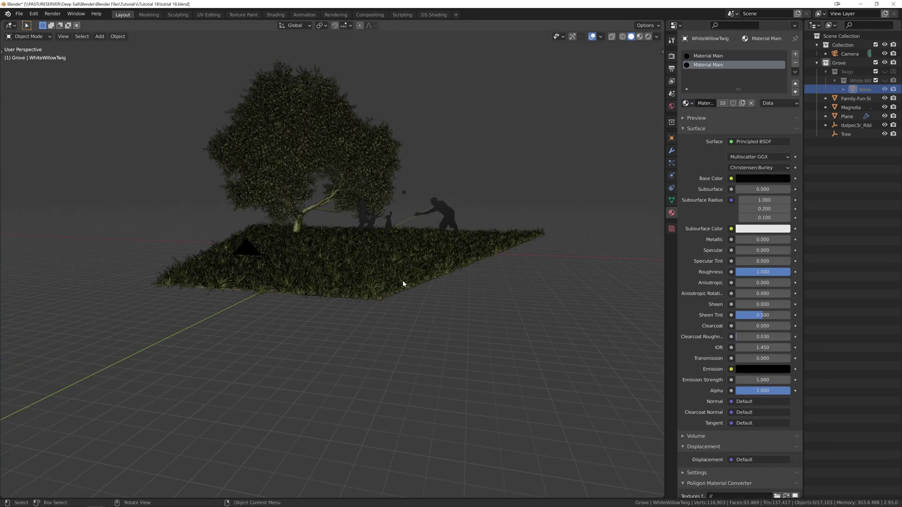
scroll(403, 284, "up", 3)
scroll(403, 281, "up", 2)
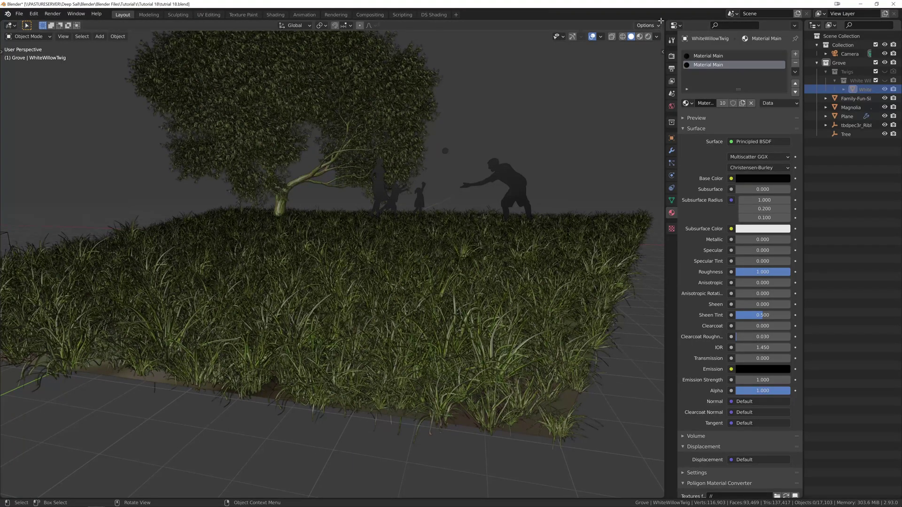
left_click_drag(660, 21, 656, 164)
left_click(9, 24)
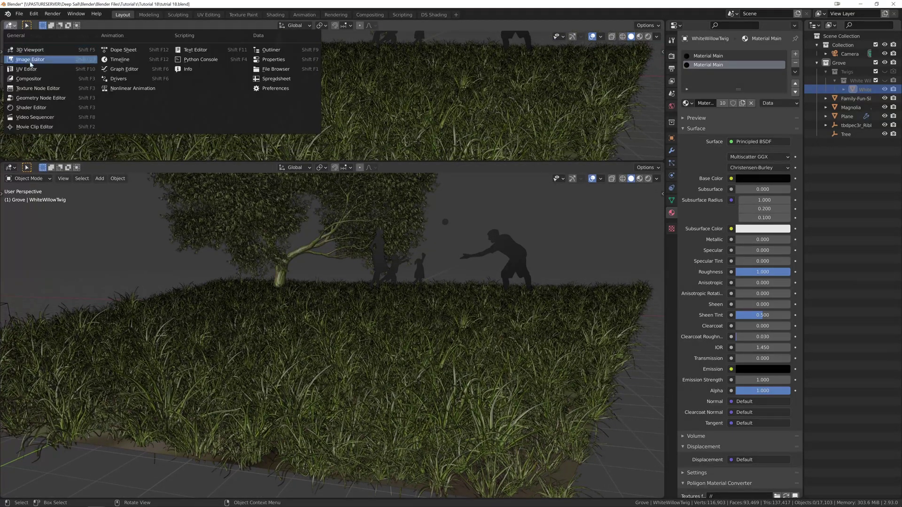
left_click(30, 107)
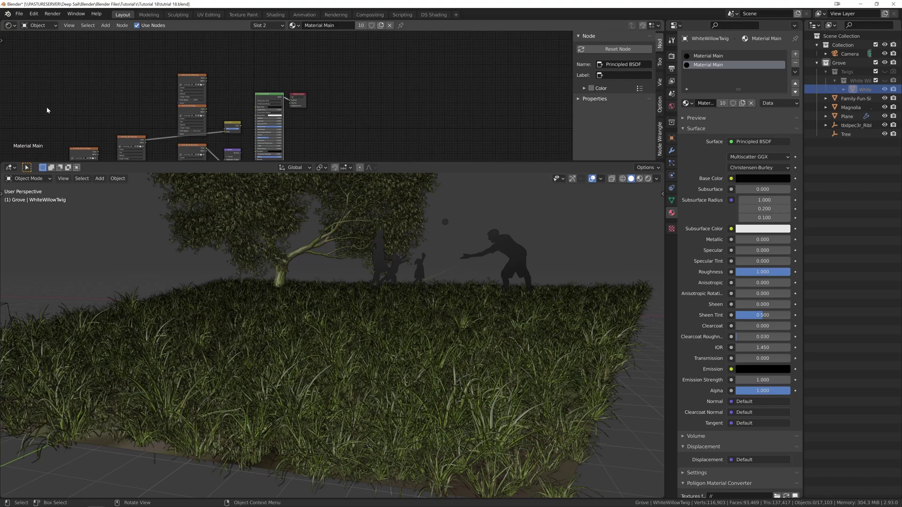
left_click(39, 25)
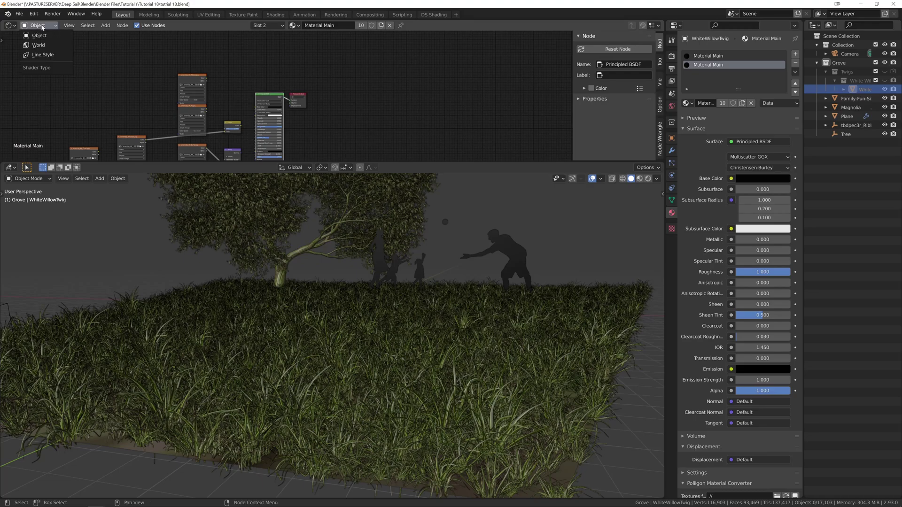
left_click(59, 46)
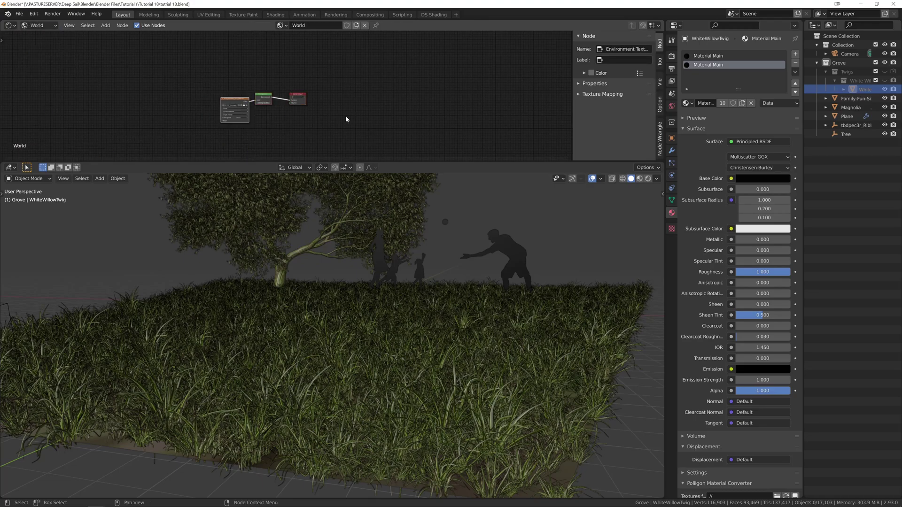
- Hide the node editor's sidebar and add Texture Coordinate and Mapping nodes to the Environment Texture node
key("n")
scroll(309, 127, "up", 2)
middle_click_drag(309, 127, 377, 76)
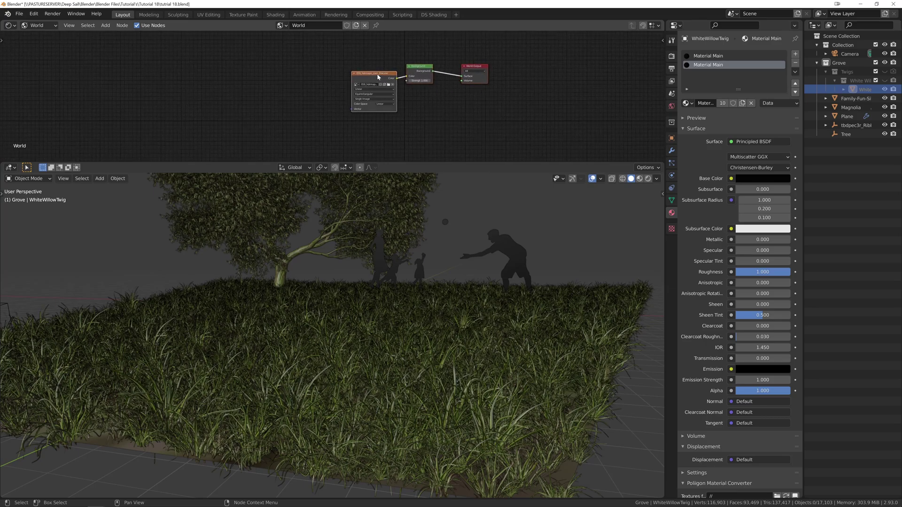
left_click(377, 77)
key("ctrl+t")
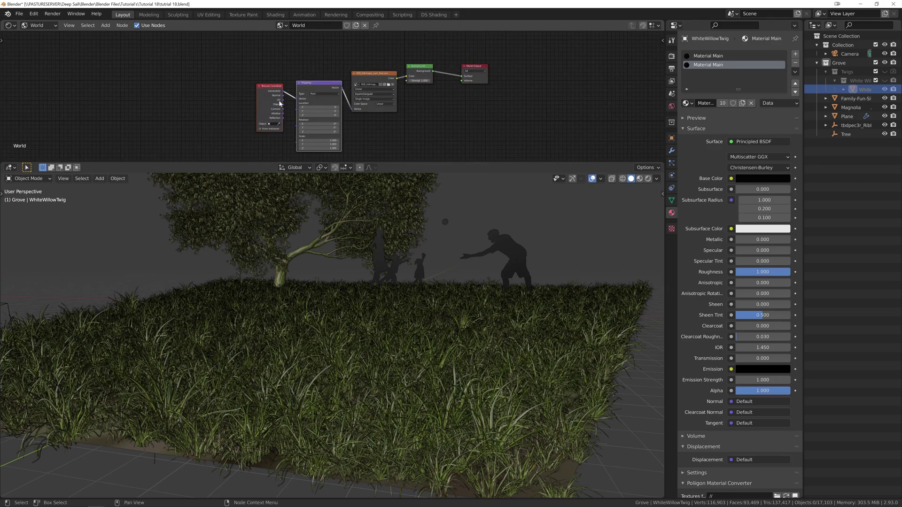
- Line up the Environment Texture, Background and World Output nodes in a row with the Mapping node
scroll(280, 104, "up", 2)
middle_click_drag(290, 81, 289, 63)
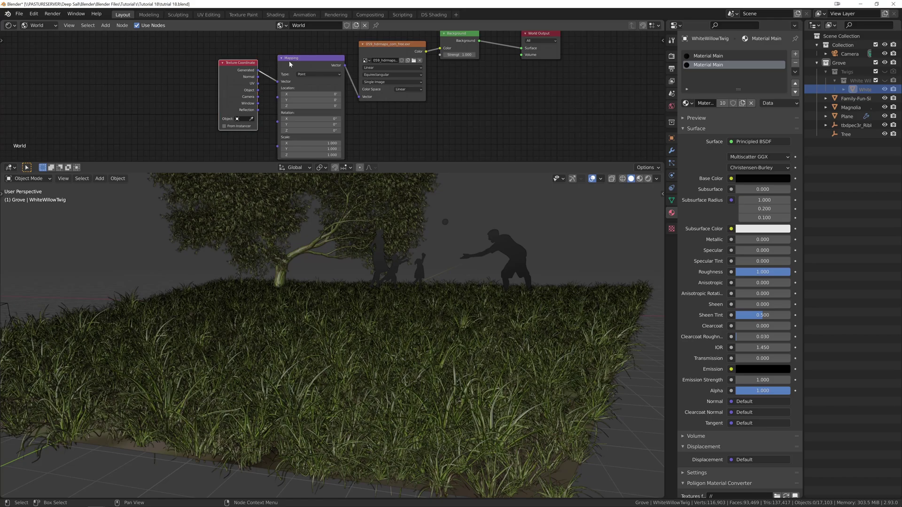
left_click(290, 64)
left_click(225, 48)
left_click_drag(402, 51, 403, 66)
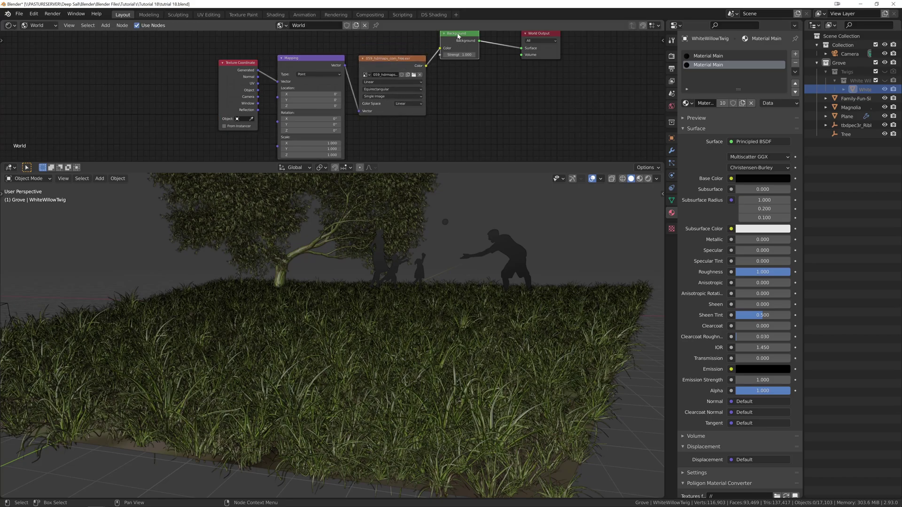
left_click_drag(469, 30, 472, 61)
- Search the add-on preferences for "node", inspect the Node Wrangler add-on's details, and close the preferences
left_click(19, 14)
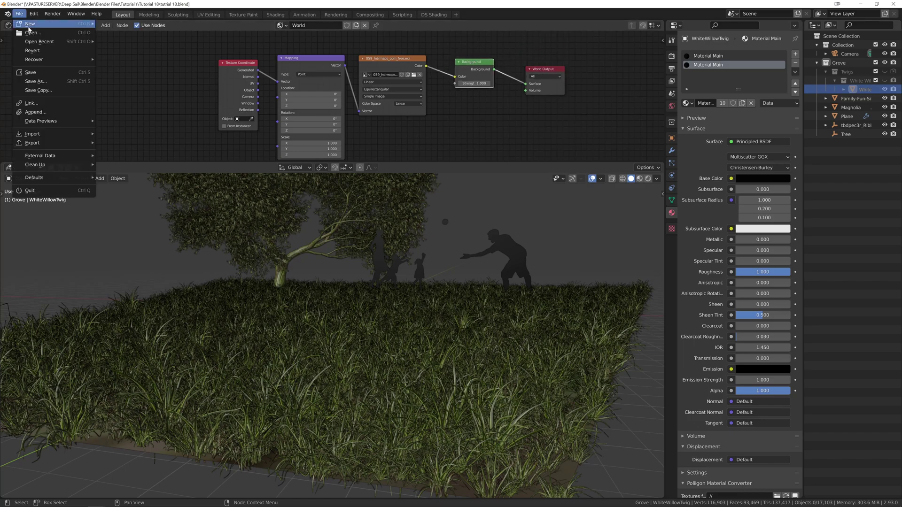
left_click(33, 13)
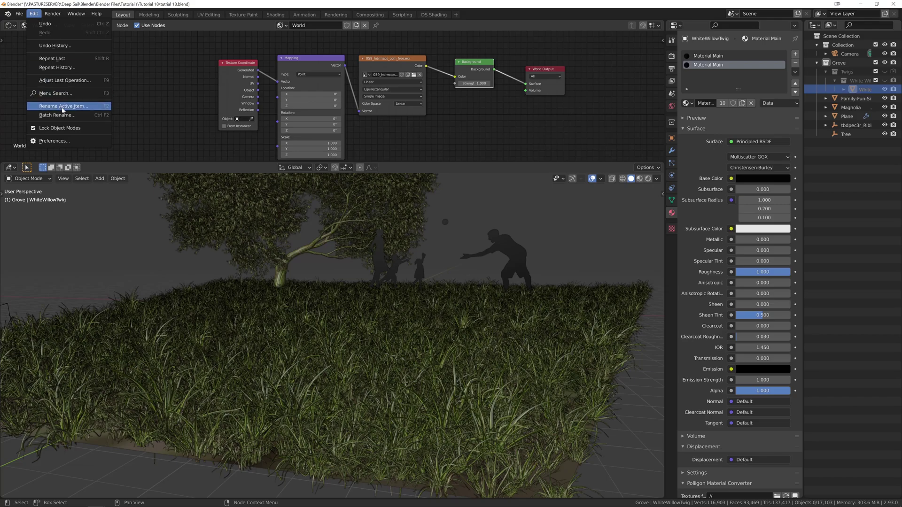
left_click(64, 142)
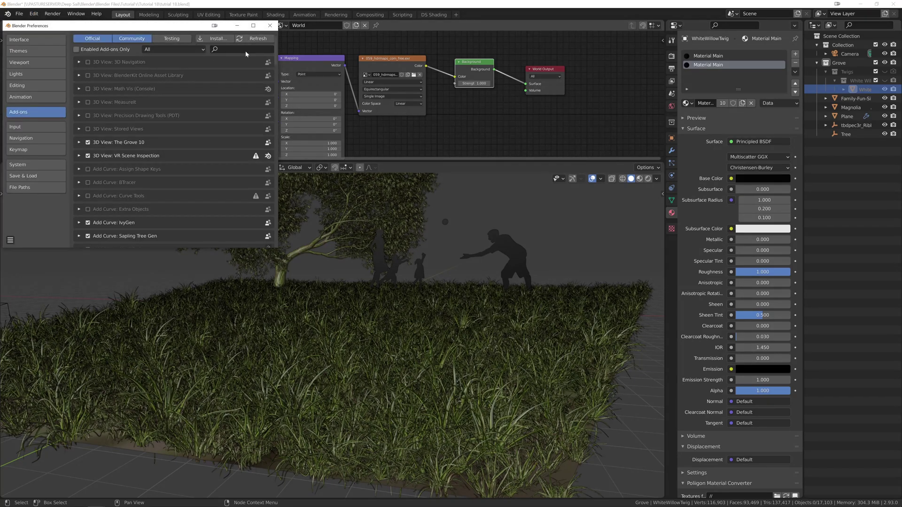
left_click(240, 51)
type("node")
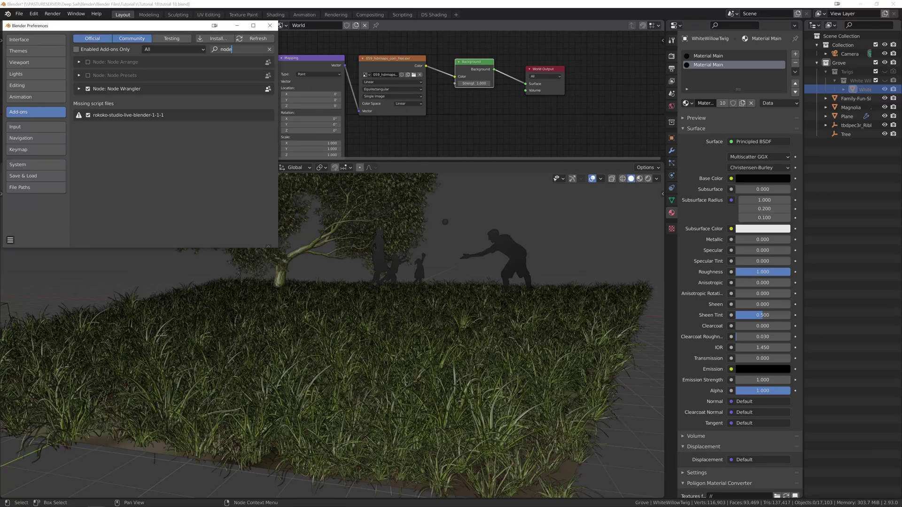
key("Return")
left_click(79, 88)
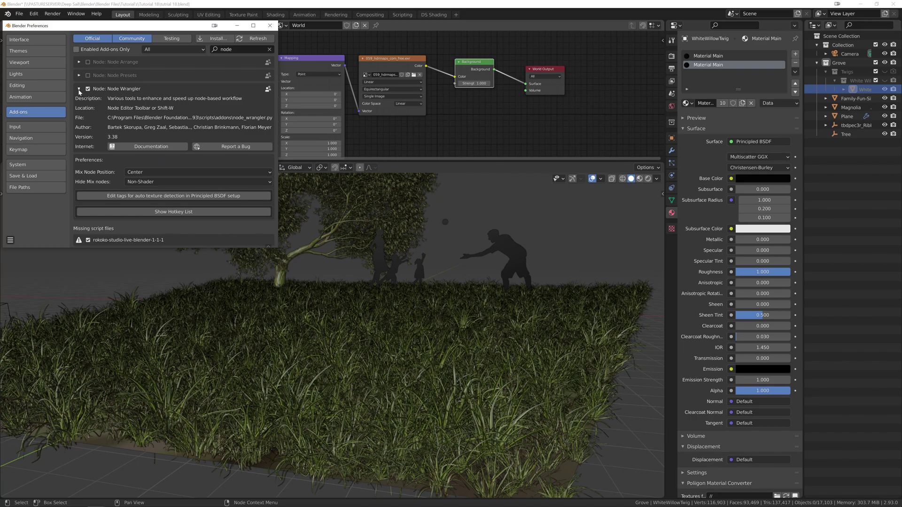
left_click(79, 89)
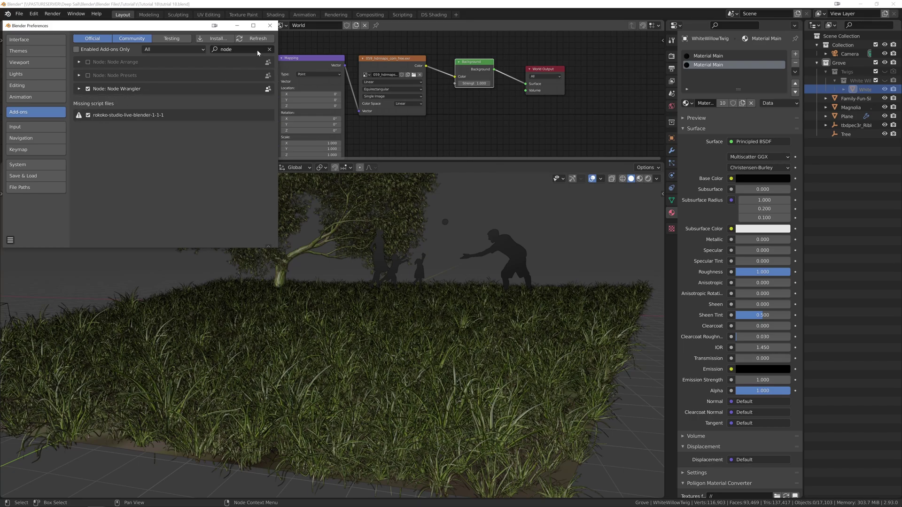
left_click(270, 26)
left_click(382, 66)
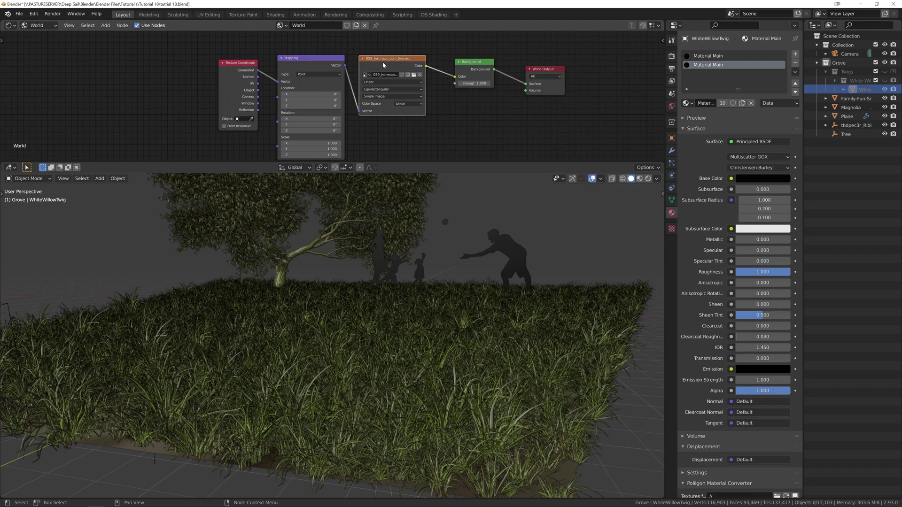
left_click(317, 67)
left_click(239, 60)
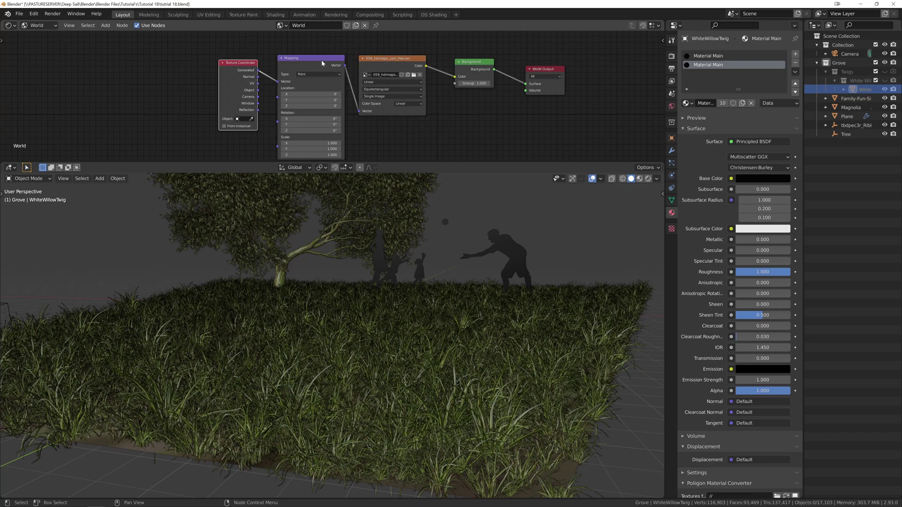
- Switch the render engine to Eevee and look through the camera with its whole frame in view
left_click(671, 56)
left_click(765, 54)
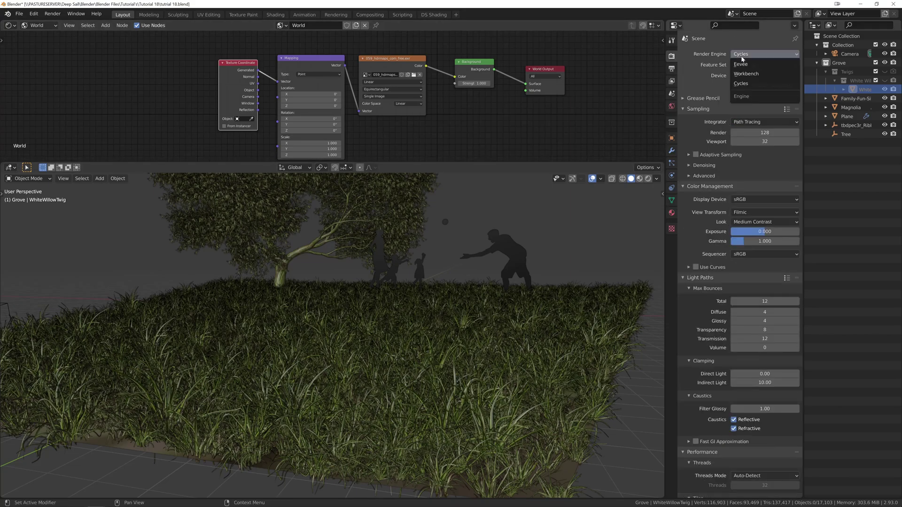
left_click(749, 65)
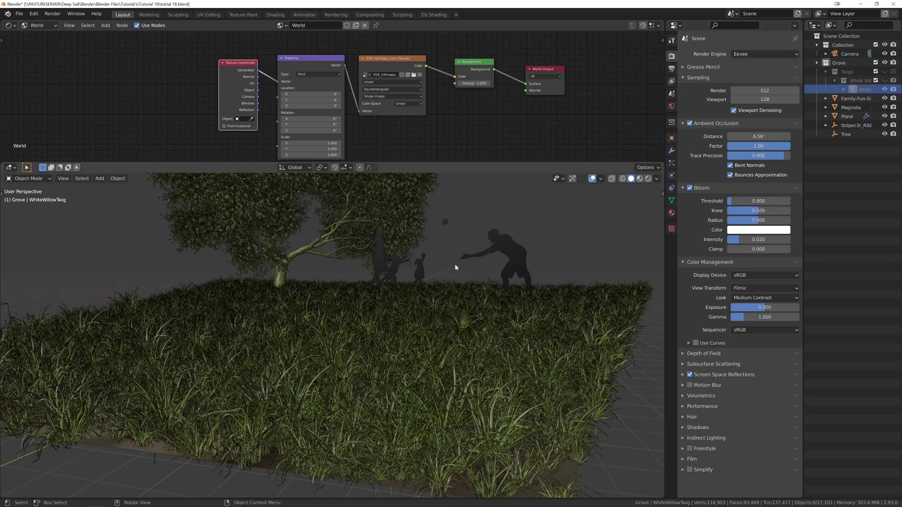
key("KP_0")
scroll(607, 242, "down", 1)
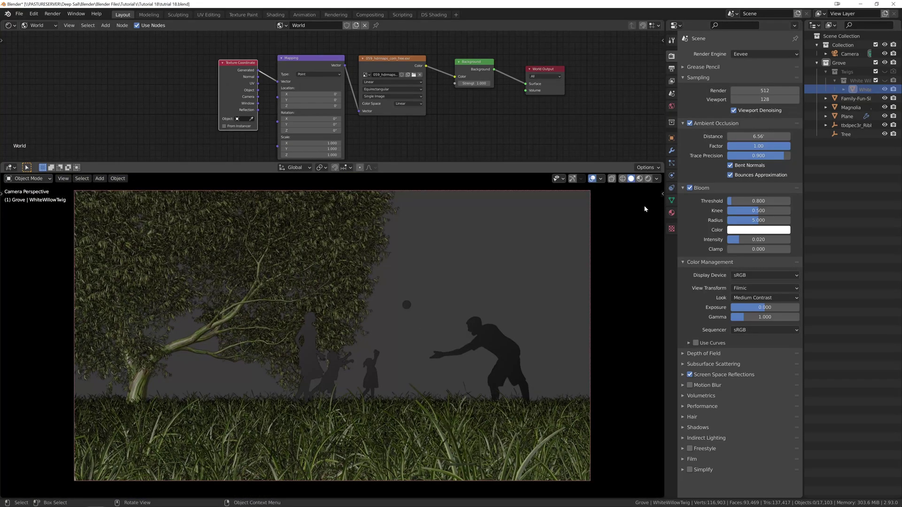
- Preview the scene rendered and rotate the sky HDR about Z to bring the sunset glow behind the tree, tilting X about 2°
left_click(649, 179)
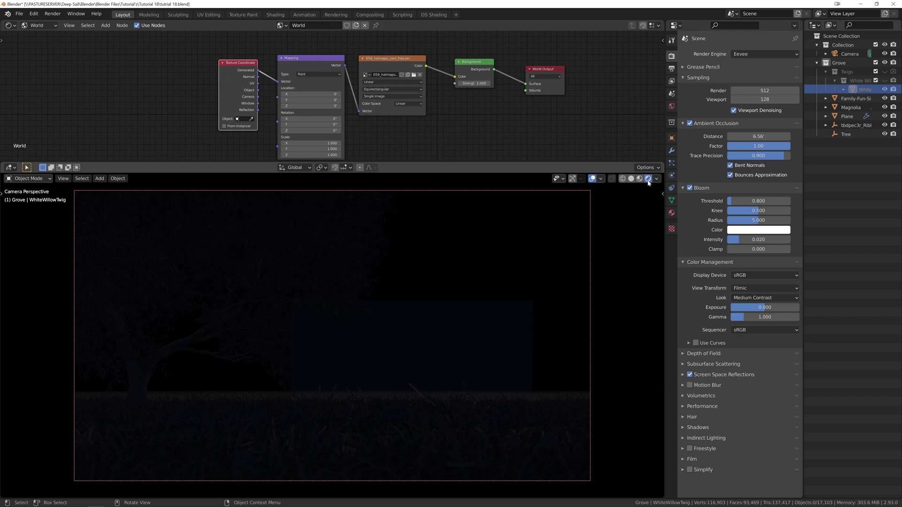
left_click(310, 64)
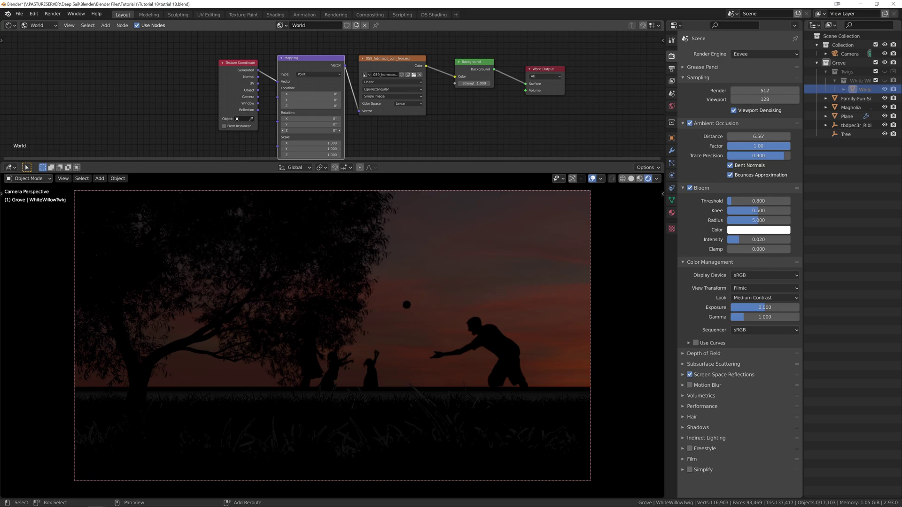
left_click_drag(309, 129, 275, 129)
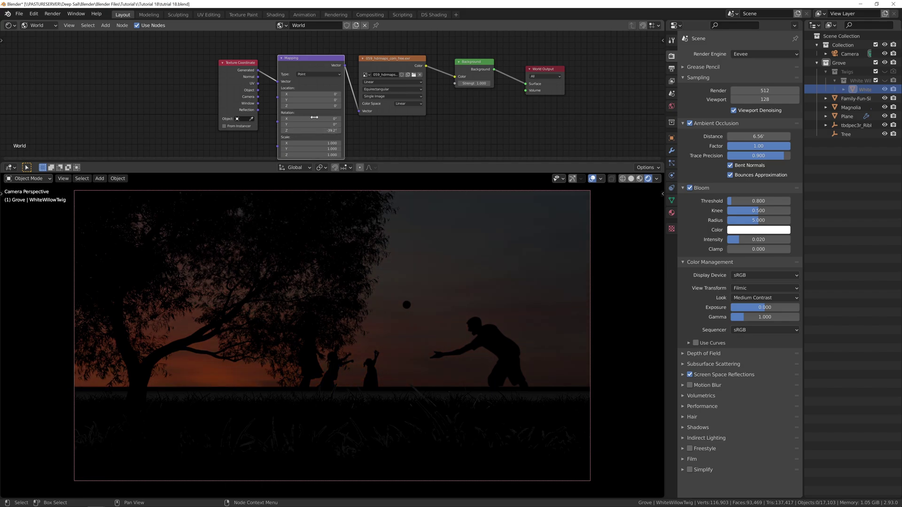
left_click_drag(310, 118, 311, 118)
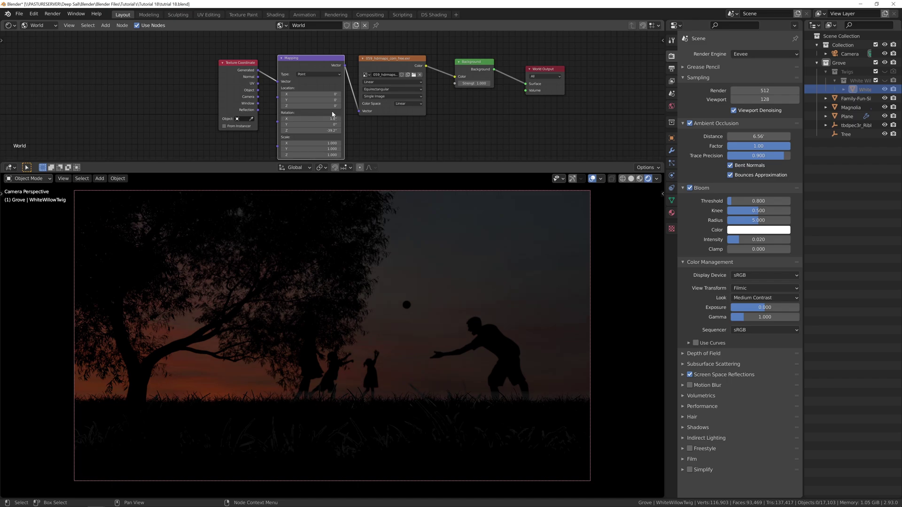
- Set the world Background node's strength to 5.0
left_click(474, 83)
type("1.0")
key("Return")
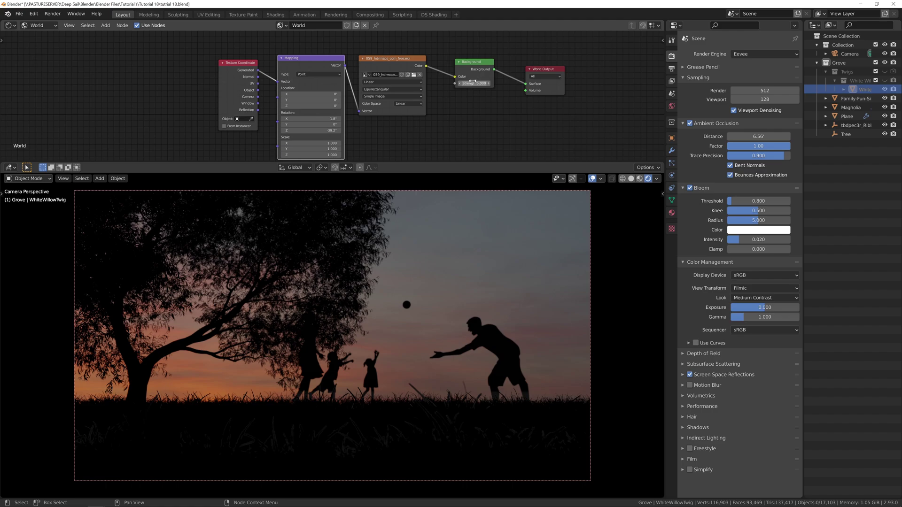
- Move the family silhouette about 1.49' along the positive X axis, away from the tree
left_click(483, 337)
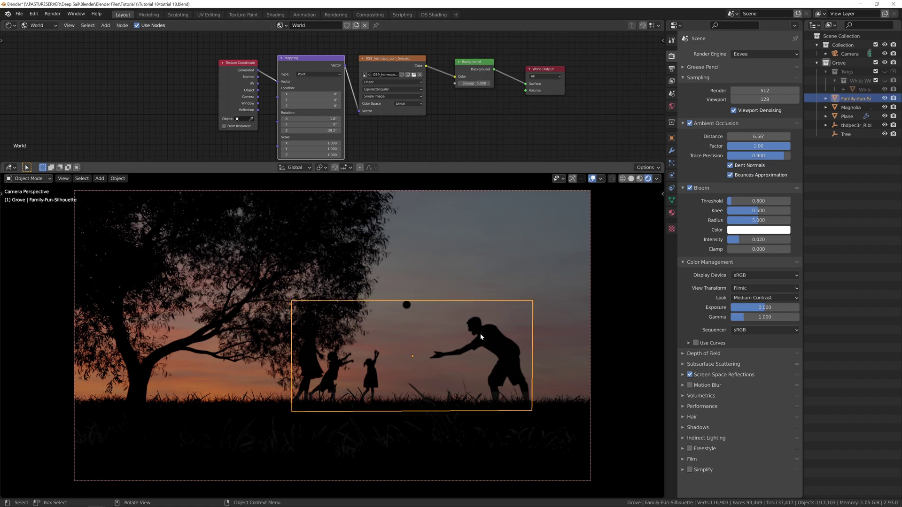
key("g")
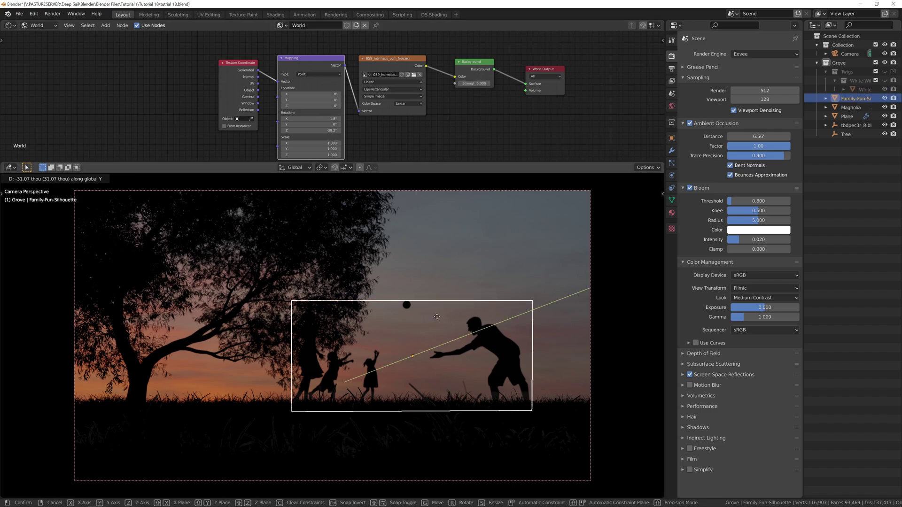
key("x")
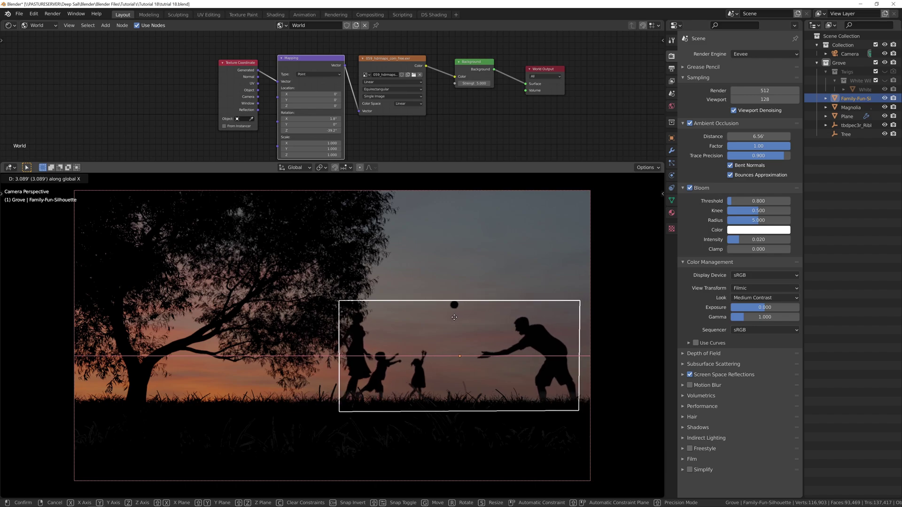
left_click(435, 320)
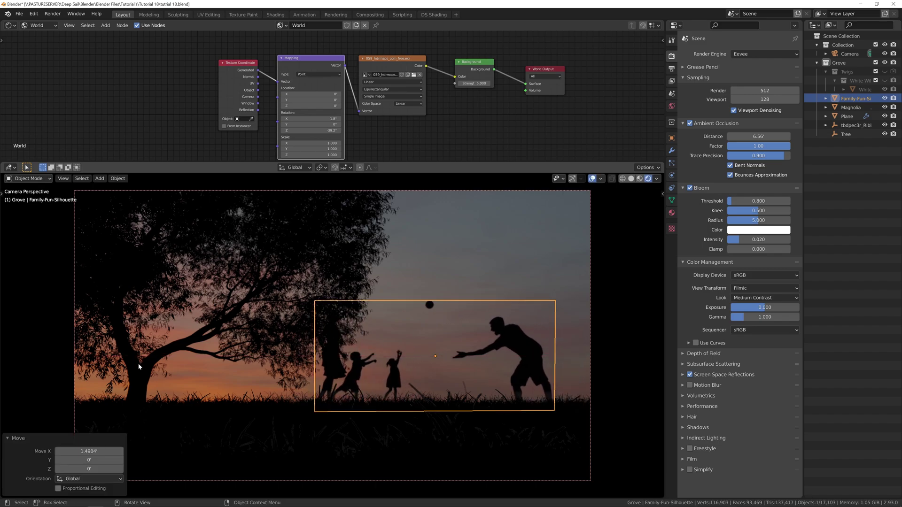
- Move the Magnolia tree about 3.08' along the negative X axis, clear of the family silhouette
left_click(158, 363)
key("g")
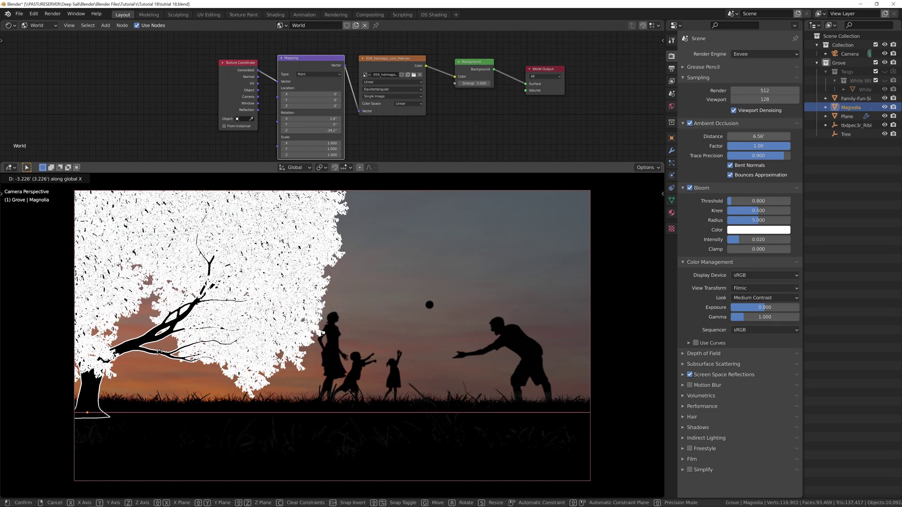
left_click(160, 352)
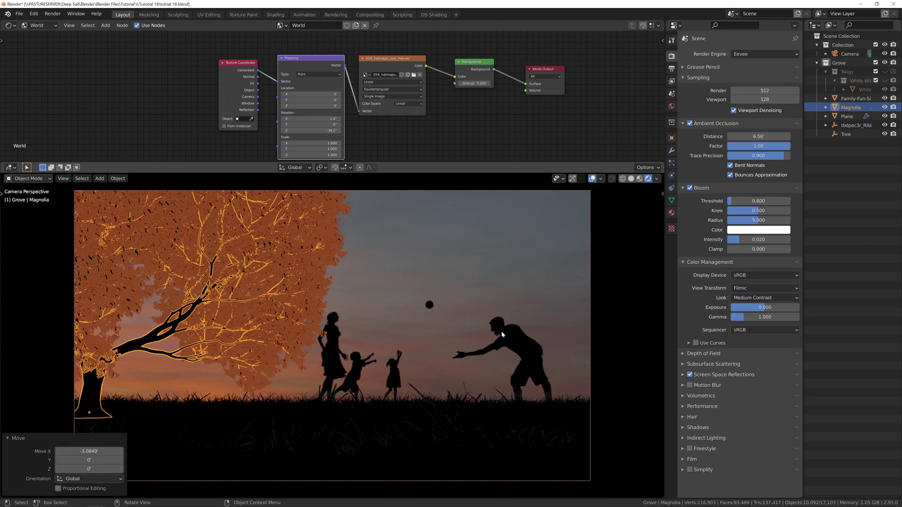
- Shift the family silhouette about 6.6 inches further along the positive X axis
left_click(501, 335)
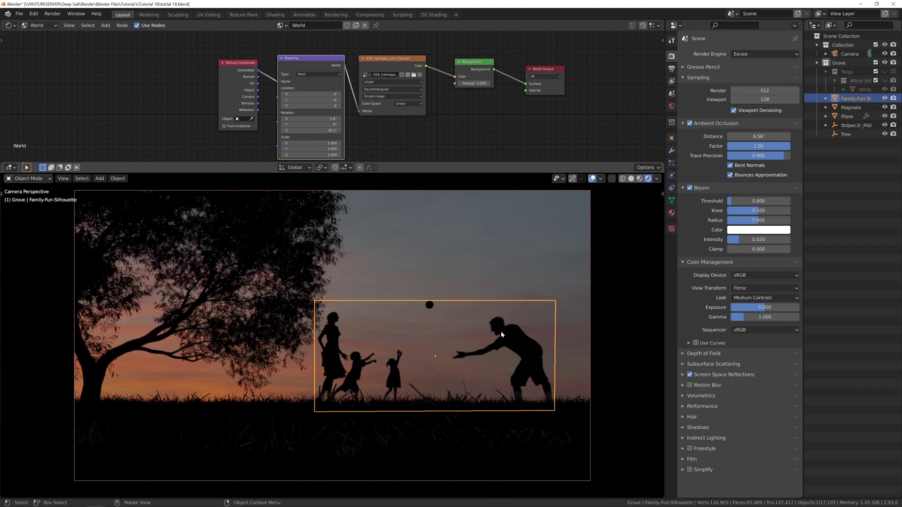
key("g")
key("x")
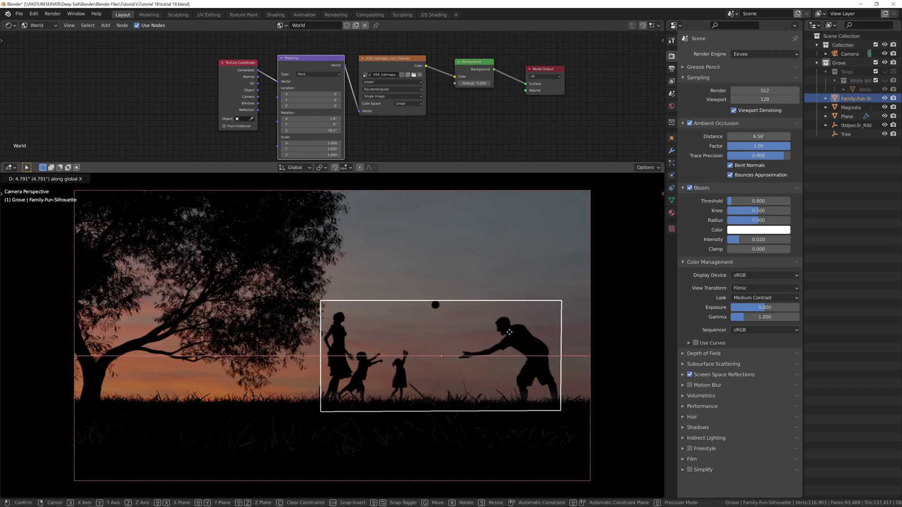
left_click(510, 335)
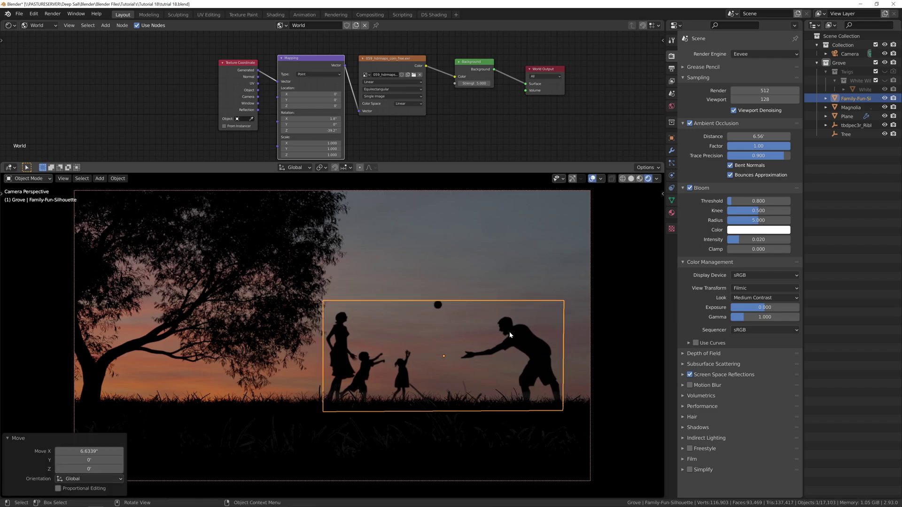
- Focus the camera's depth of field on Family-Fun-Silhouette and set its F-Stop to 1.0
left_click(591, 260)
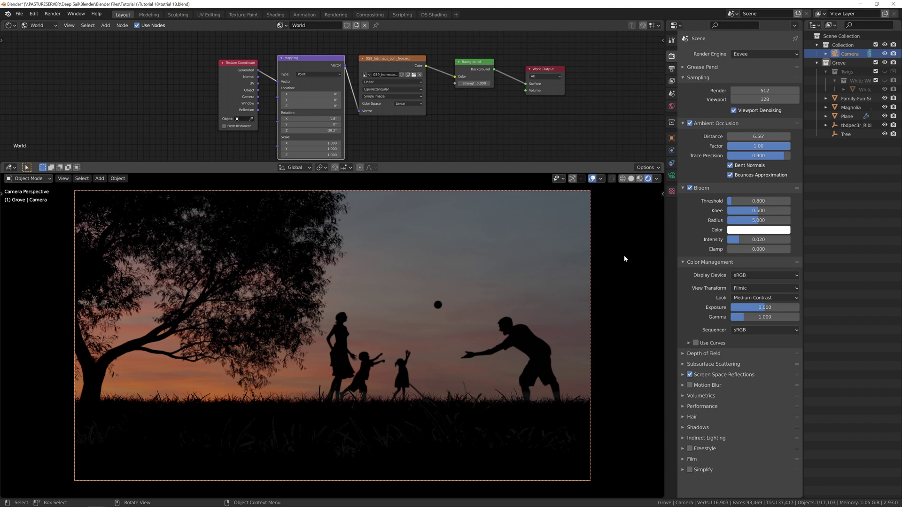
left_click(671, 175)
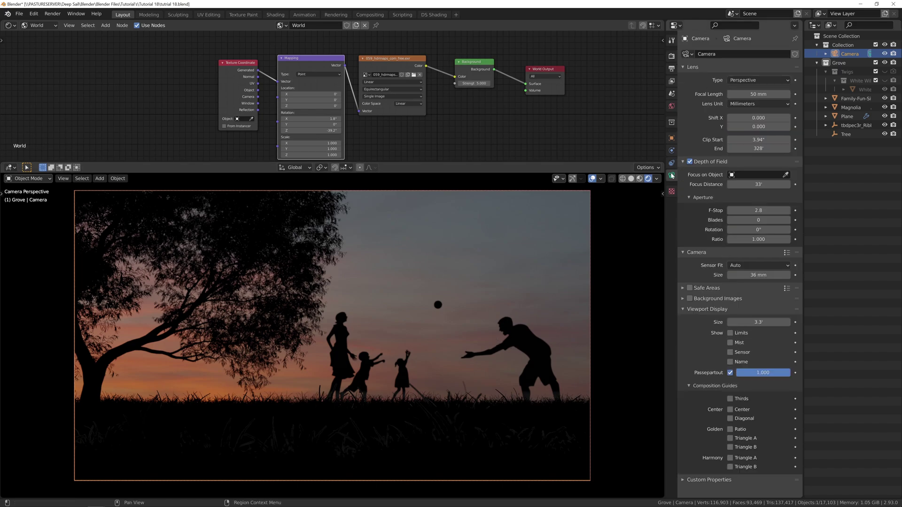
left_click(738, 176)
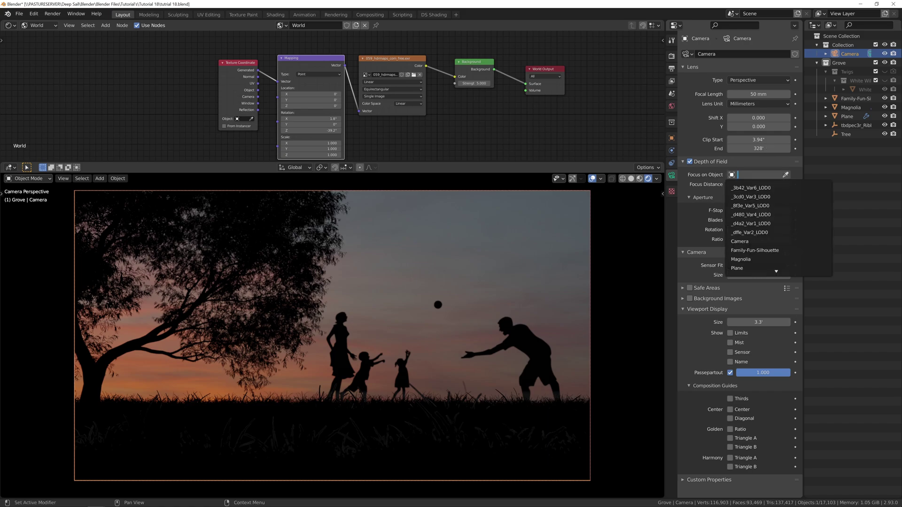
left_click(765, 250)
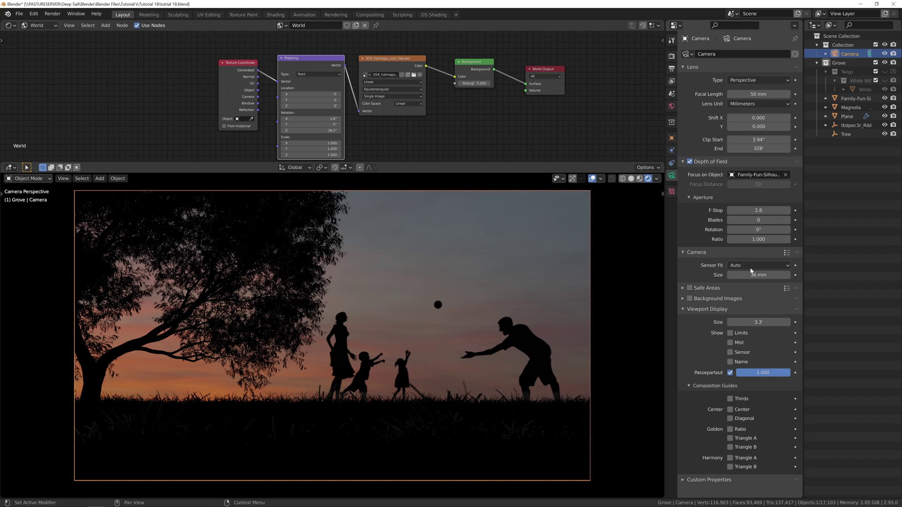
left_click(752, 210)
type("1")
key("Return")
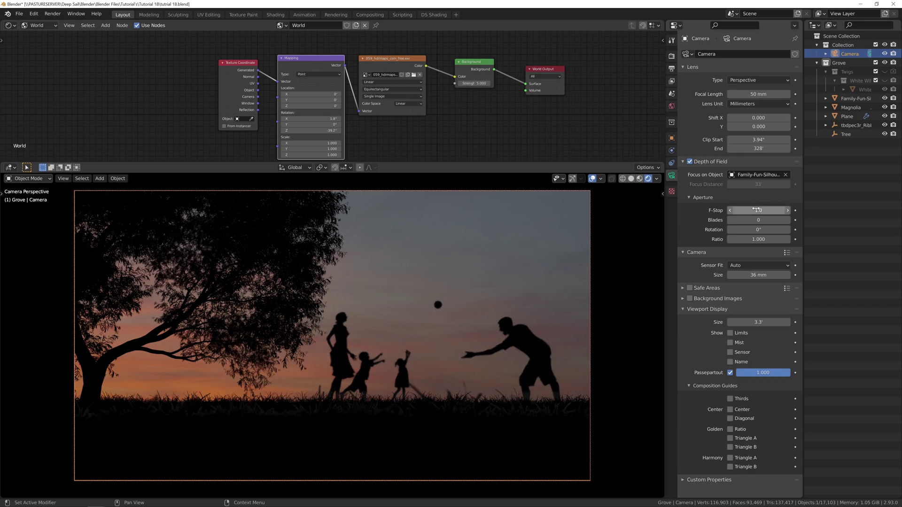
- Clear the camera's depth-of-field focus object and show the camera limits in the viewport
left_click(786, 175)
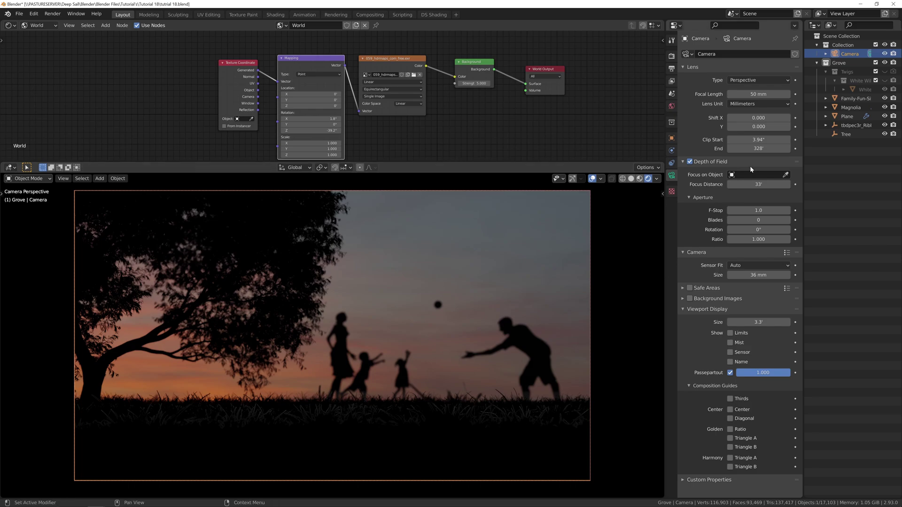
middle_click_drag(514, 328, 472, 341)
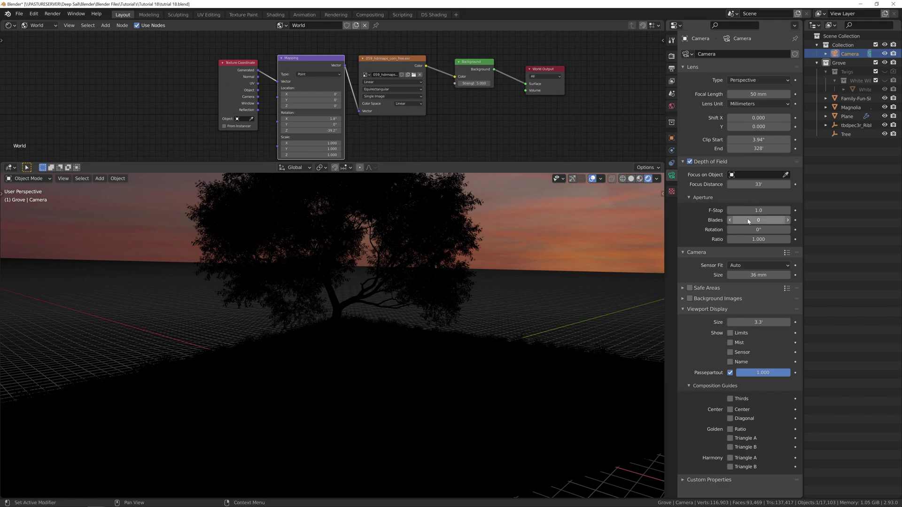
left_click(734, 334)
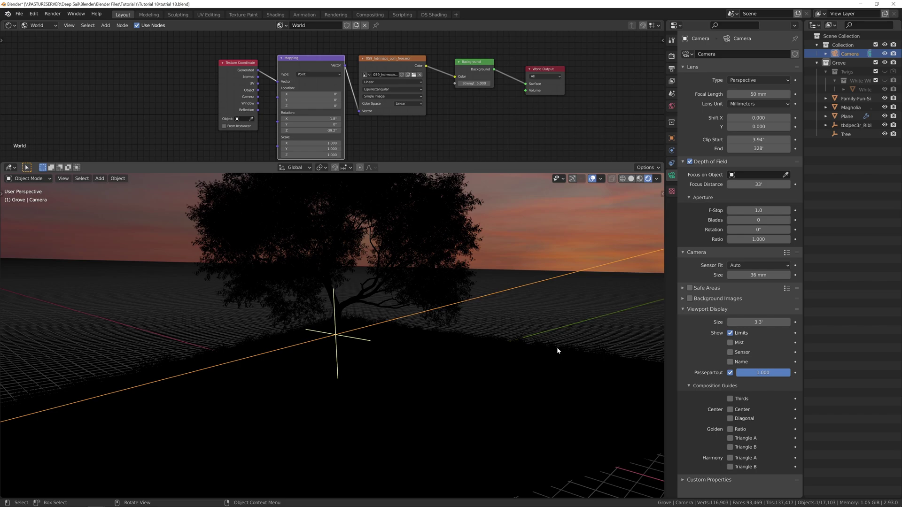
- In a solid-shaded side view, set the focus distance to 47' at the family silhouette's plane, and return to the camera view
key("KP_3")
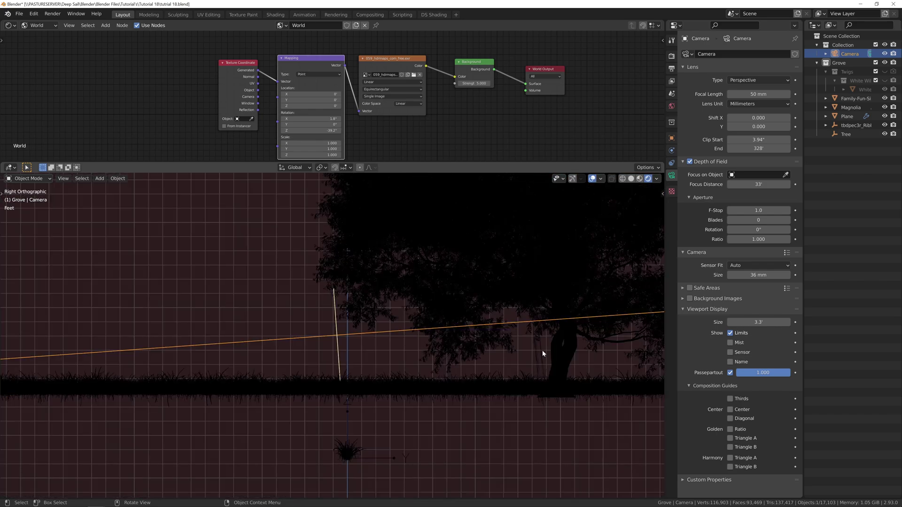
left_click_drag(759, 187, 828, 187)
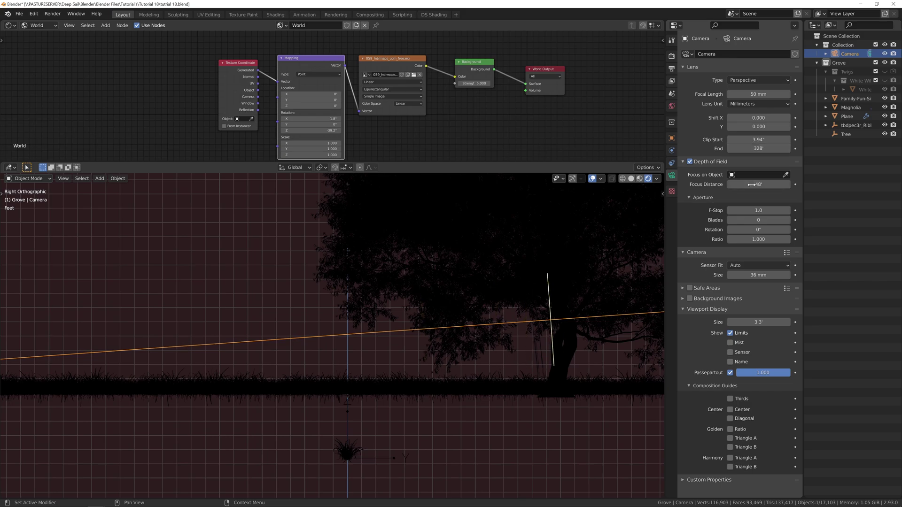
left_click(631, 179)
middle_click_drag(548, 301, 540, 329)
key("KP_3")
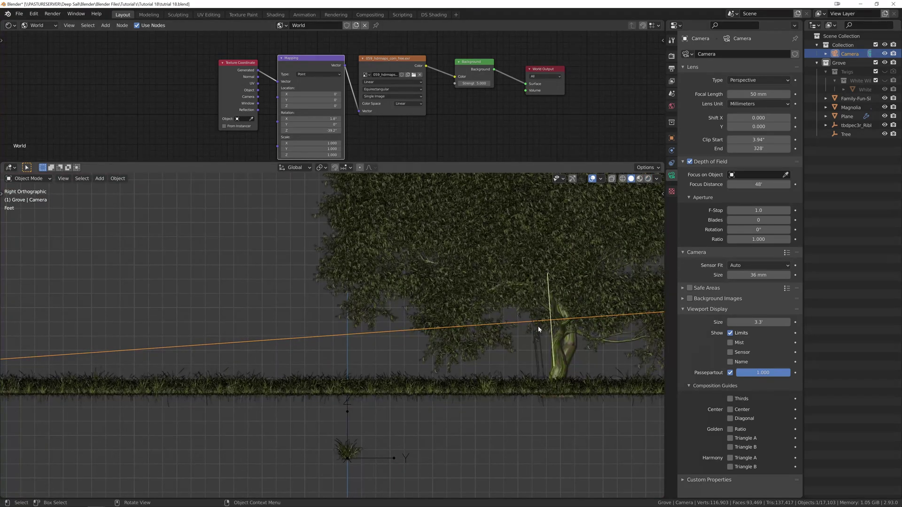
left_click_drag(758, 184, 741, 184)
key("KP_0")
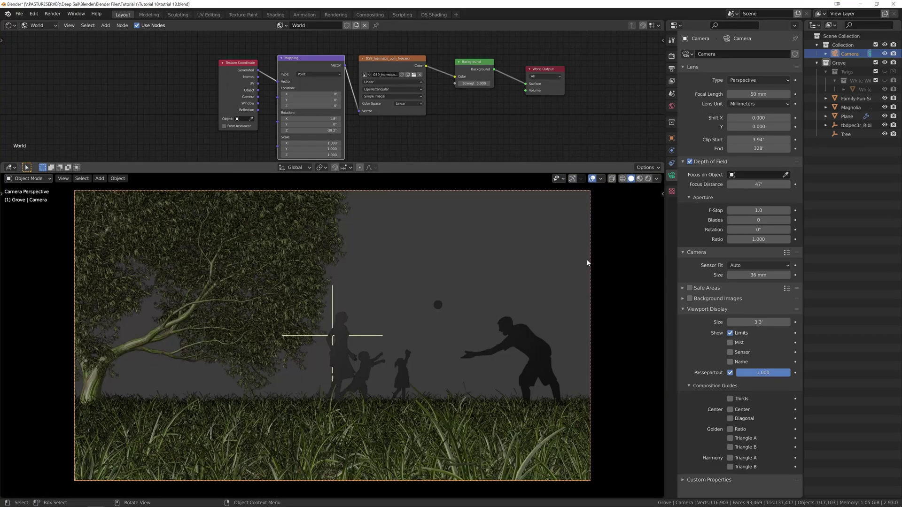
- Switch the scene's render engine to Cycles
left_click(672, 55)
left_click(744, 55)
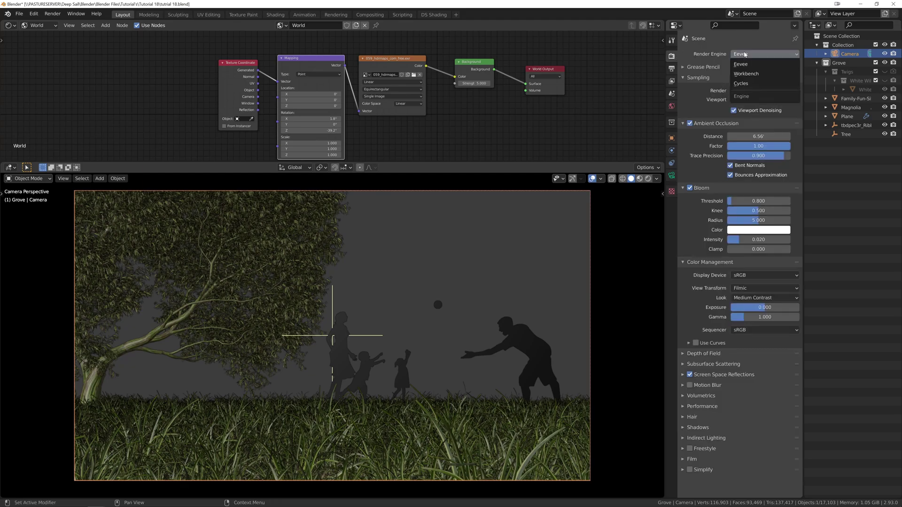
left_click(741, 83)
- Enlarge the 3D viewport over the node editor with the camera frame fitted, hide the overlays, and save the file
left_click_drag(662, 177, 660, 136)
key("Home")
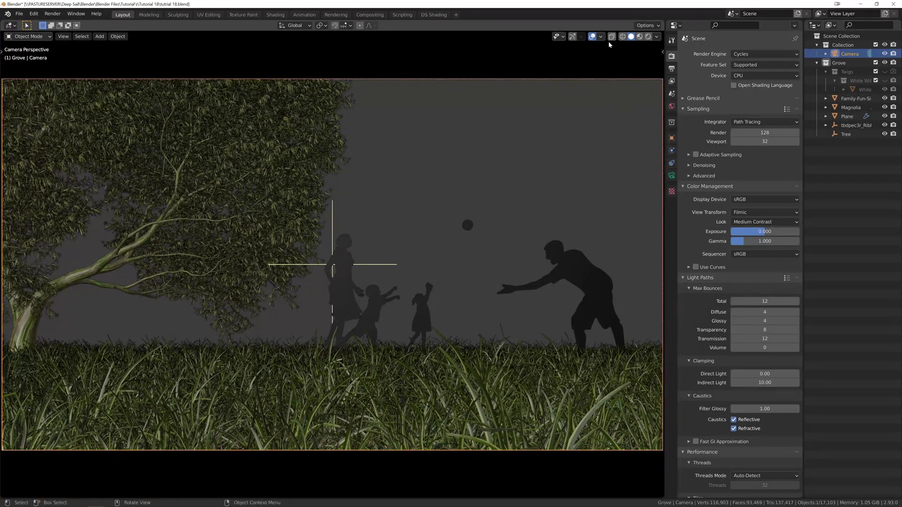
left_click(592, 37)
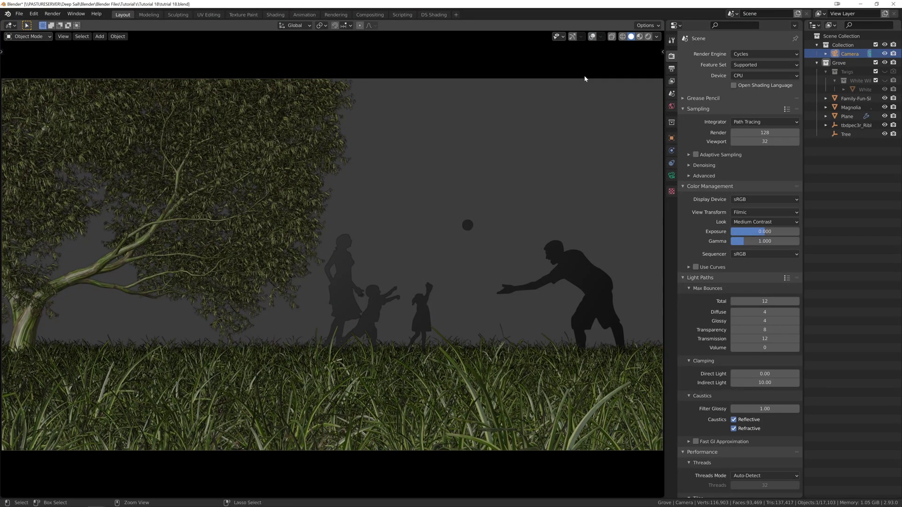
key("ctrl+s")
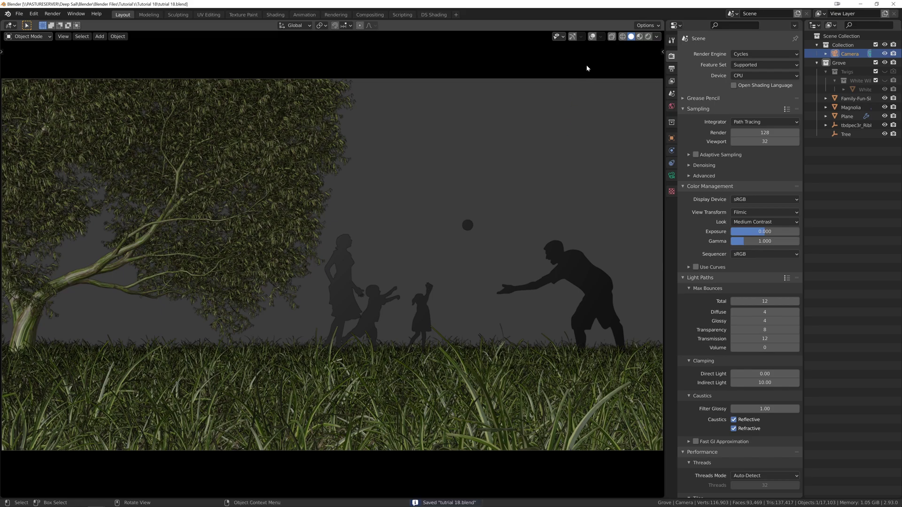
- Preview the Cycles render in the viewport with 64 viewport samples
left_click(648, 37)
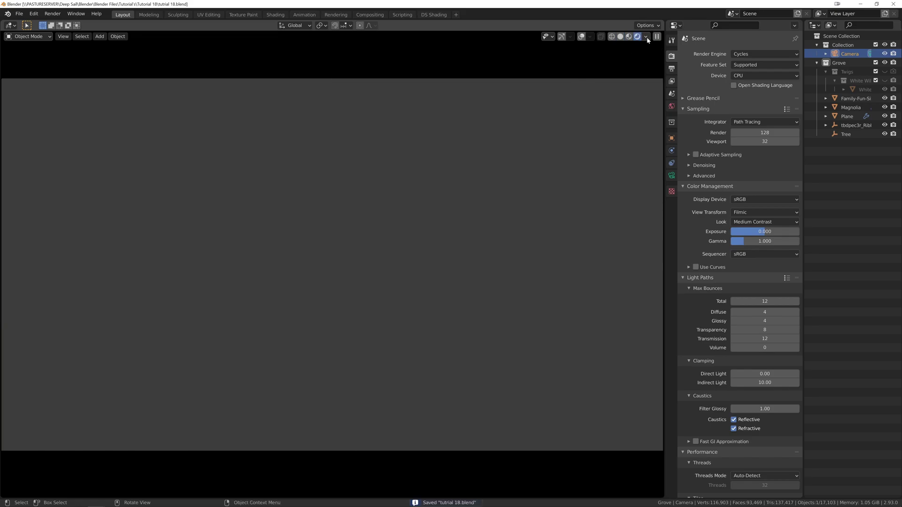
left_click_drag(749, 142, 759, 143)
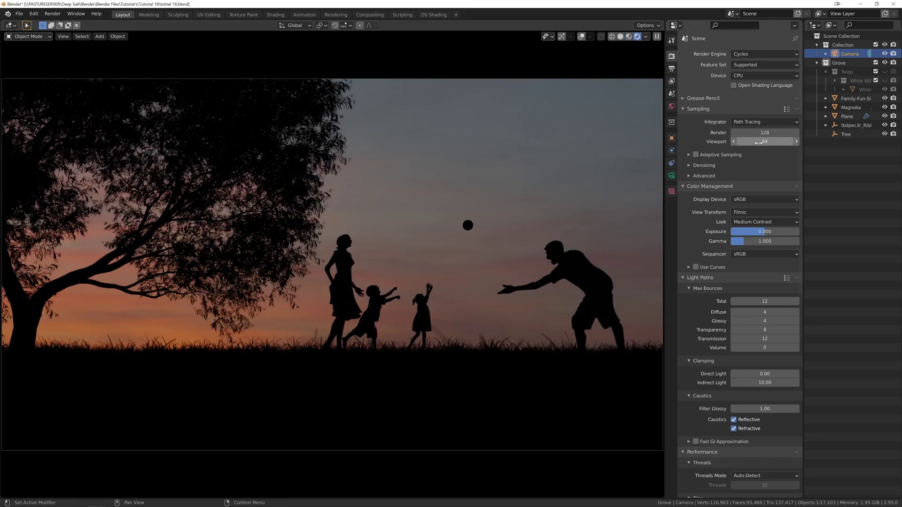